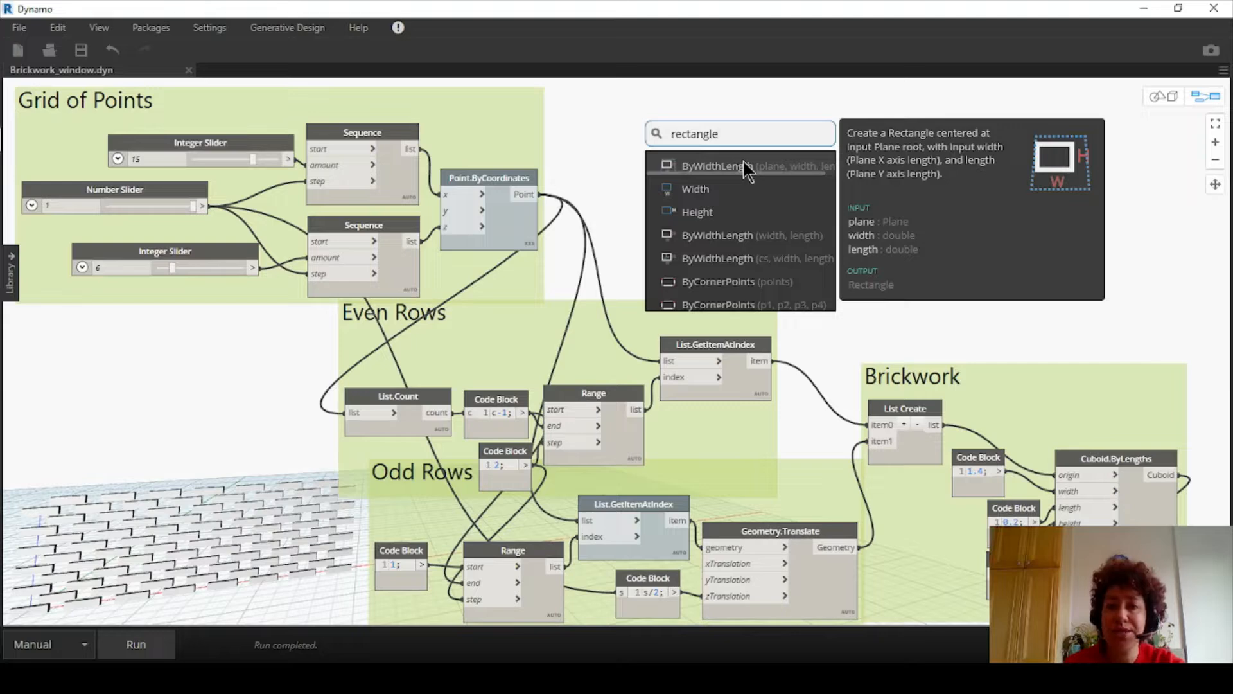
Add a Rectangle.ByWidthLength node with plane, width and length inputs in the empty canvas area beside the Grid of Points group
click(742, 164)
drag(774, 172, 687, 118)
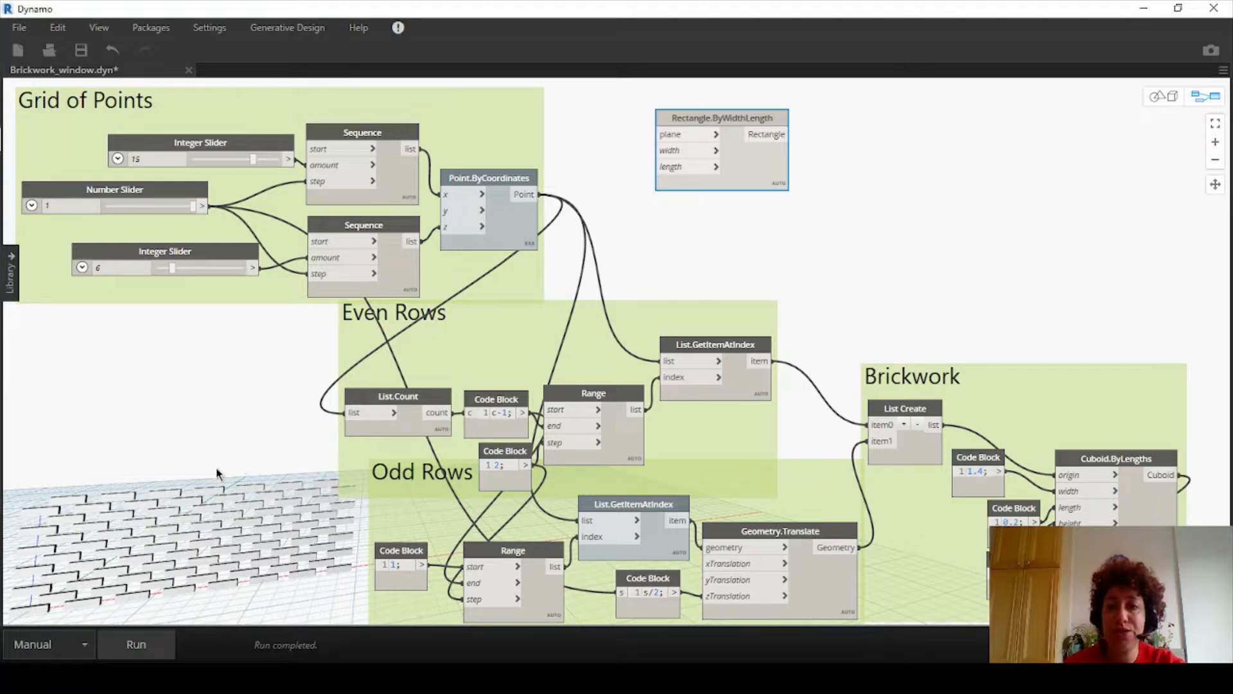
drag(718, 111, 784, 103)
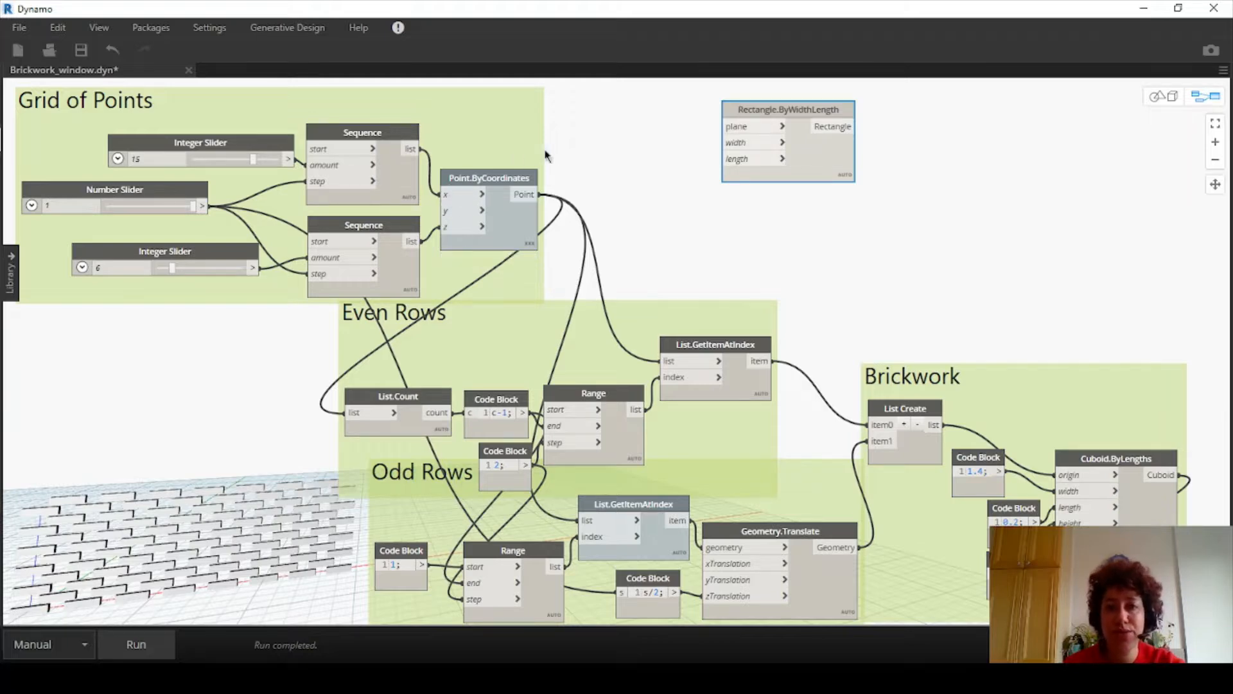
Add a Plane.XZ node, connect it to the rectangle's plane input, and turn off the plane's preview
right_click(676, 121)
text(xz)
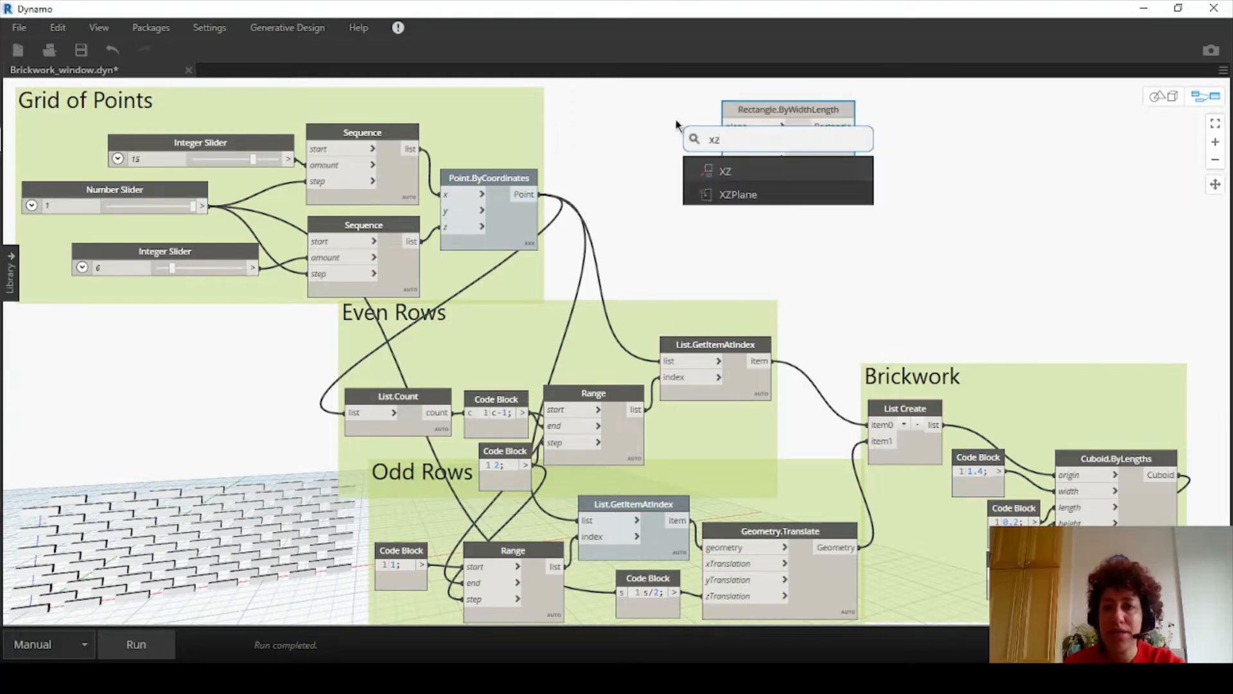
click(710, 169)
drag(753, 187, 670, 114)
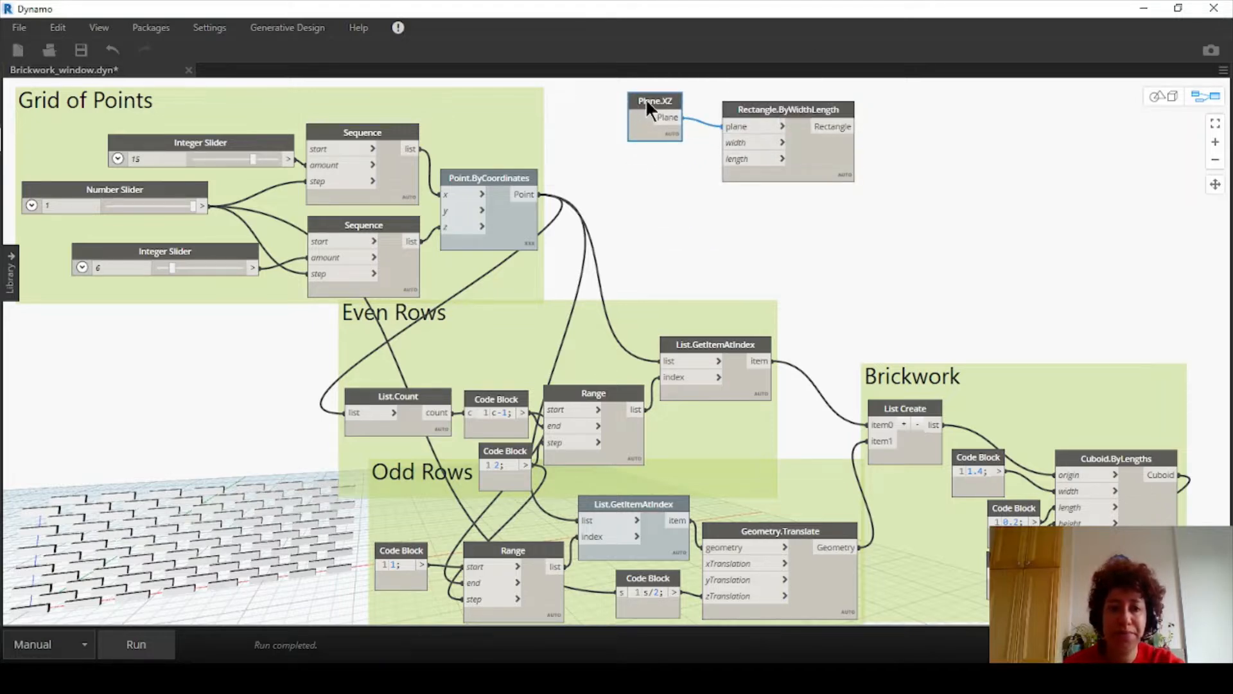
right_click(646, 98)
click(700, 213)
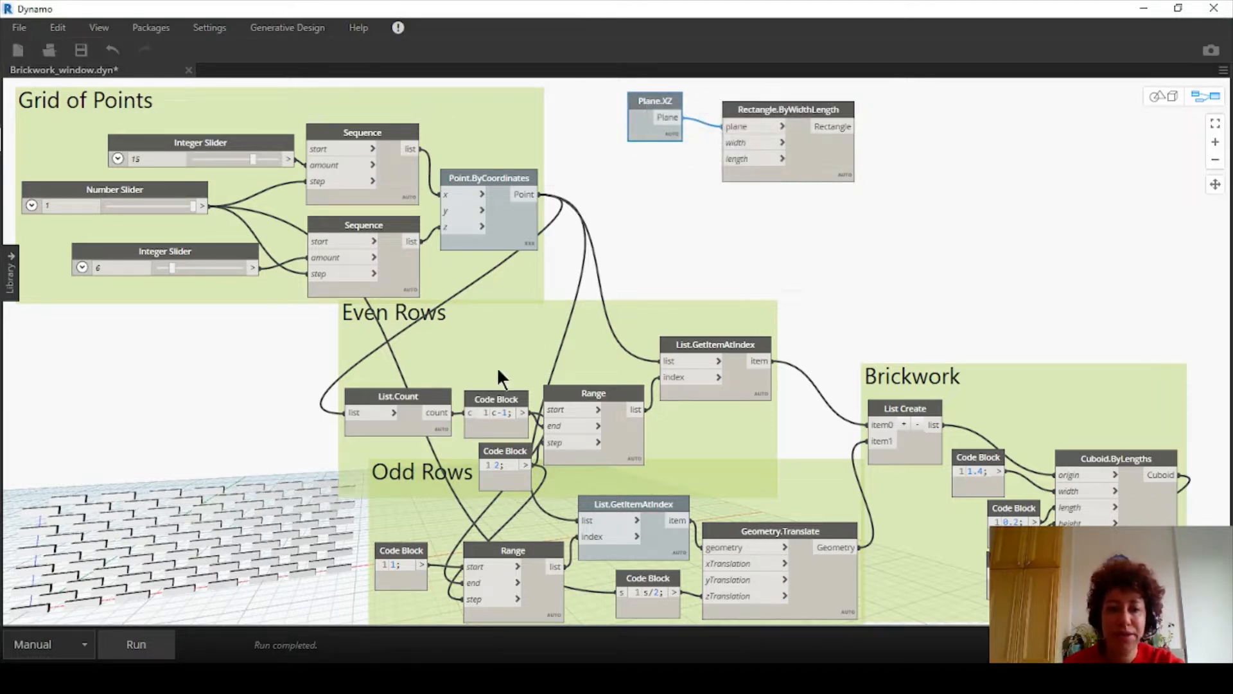
Set the graph's run mode to Automatic and rearrange the Plane.XZ and Rectangle.ByWidthLength nodes to leave room for more inputs
click(87, 645)
click(56, 587)
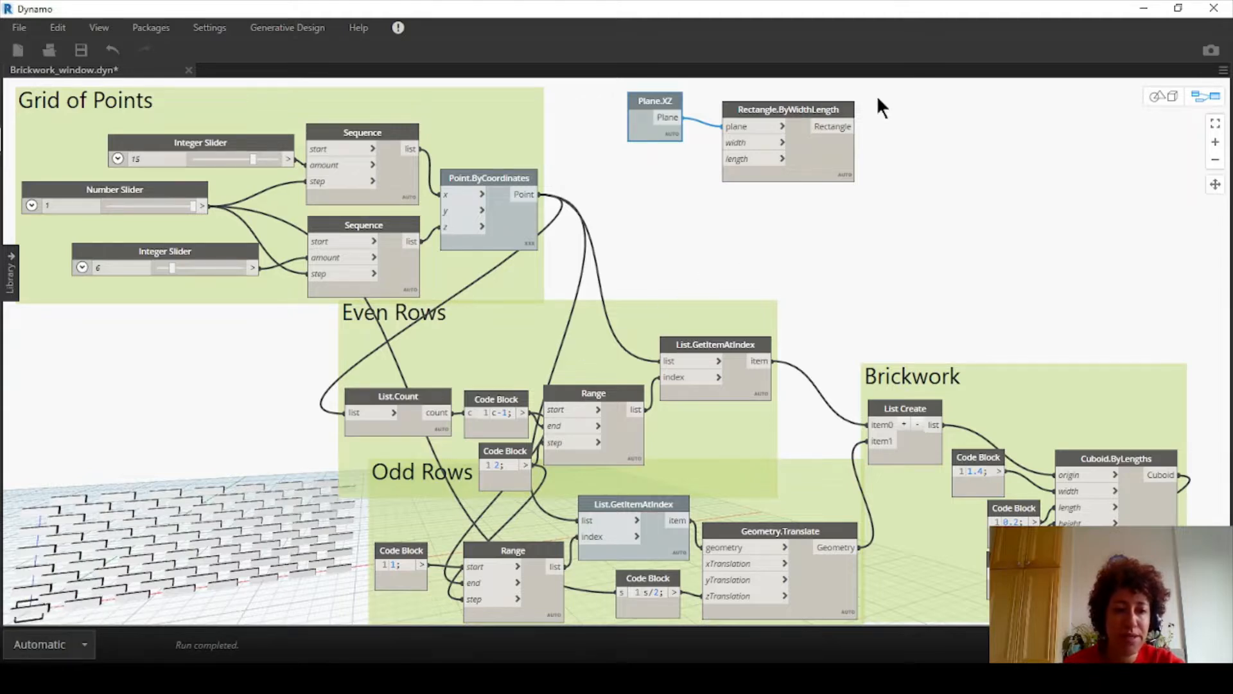
drag(827, 107, 804, 103)
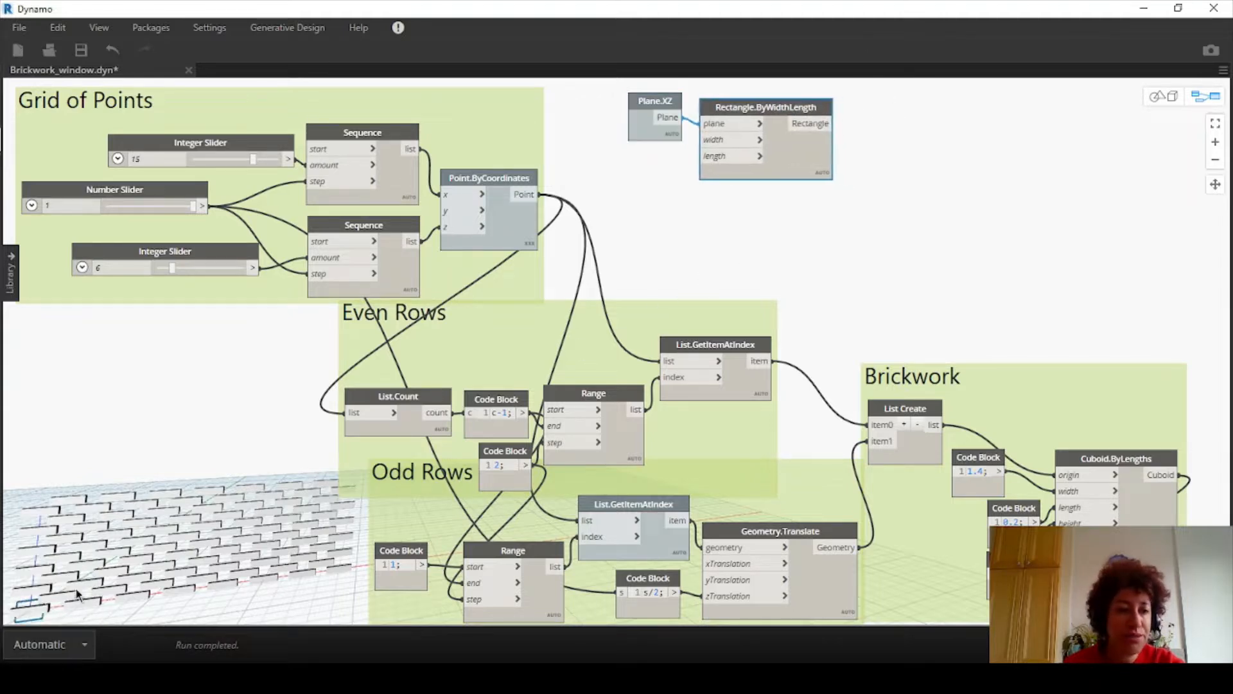
drag(771, 203, 655, 94)
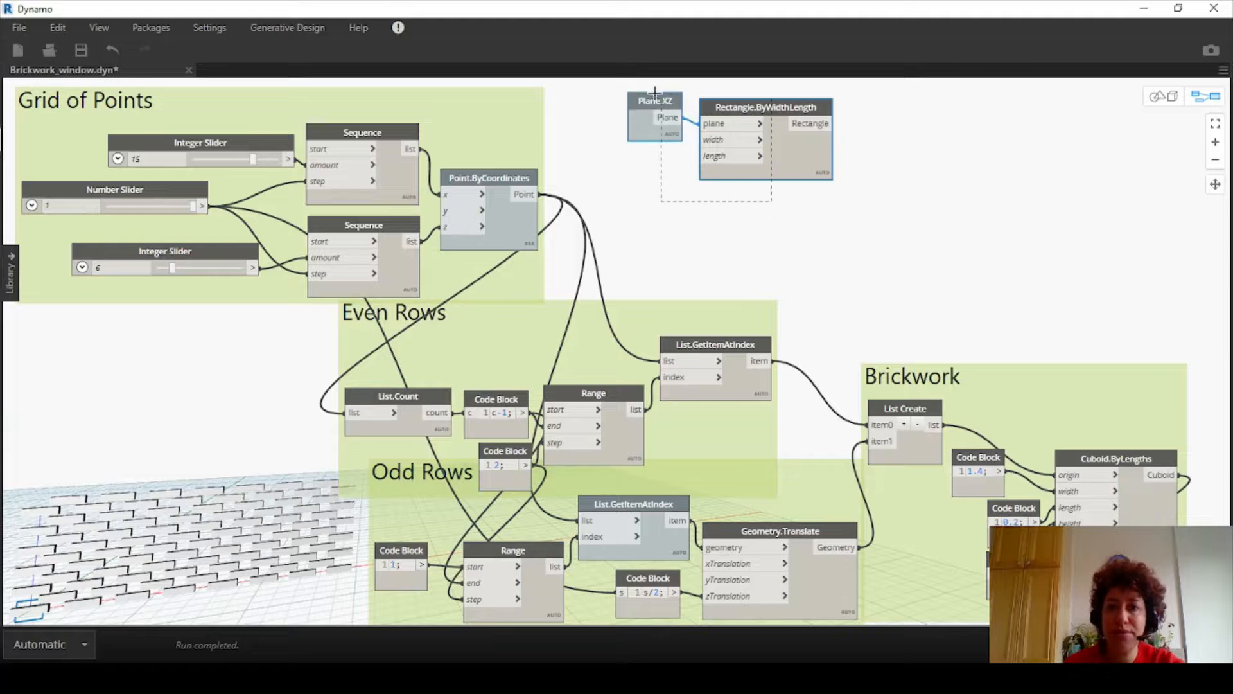
drag(728, 106, 773, 110)
click(700, 173)
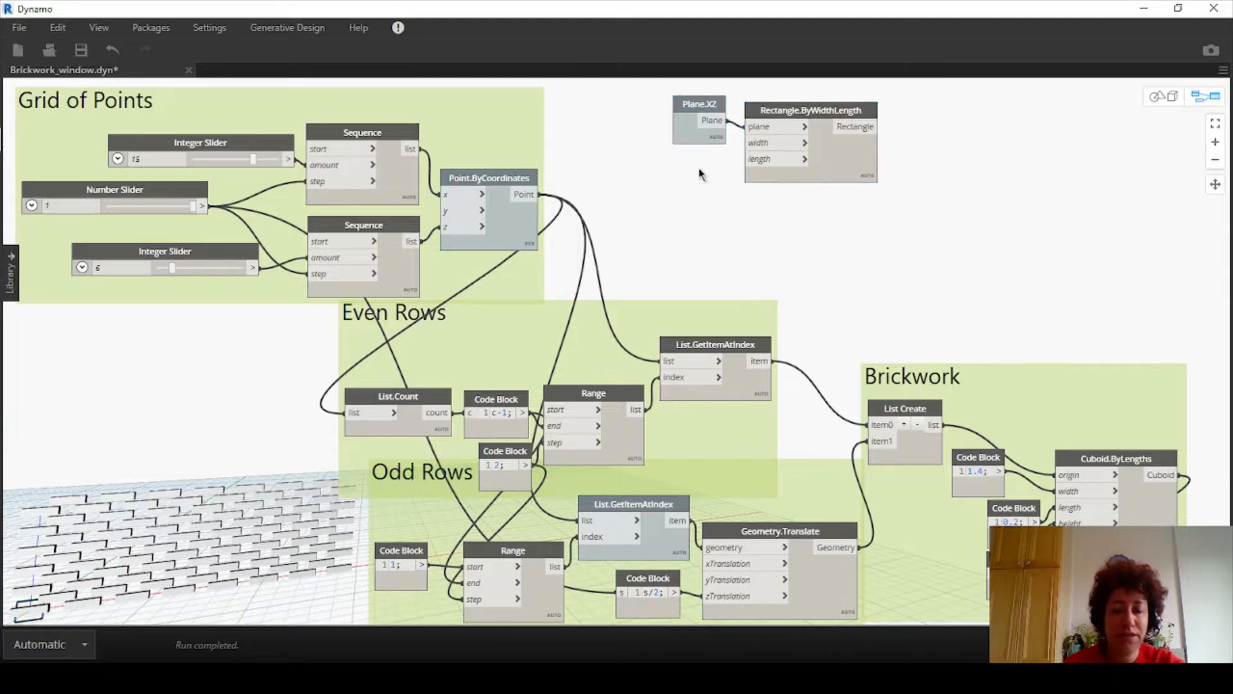
Feed the rectangle's width from a 3.5 code block and its length from a 2.5 code block, then shift these nodes together
double_click(700, 174)
text(3.5;)
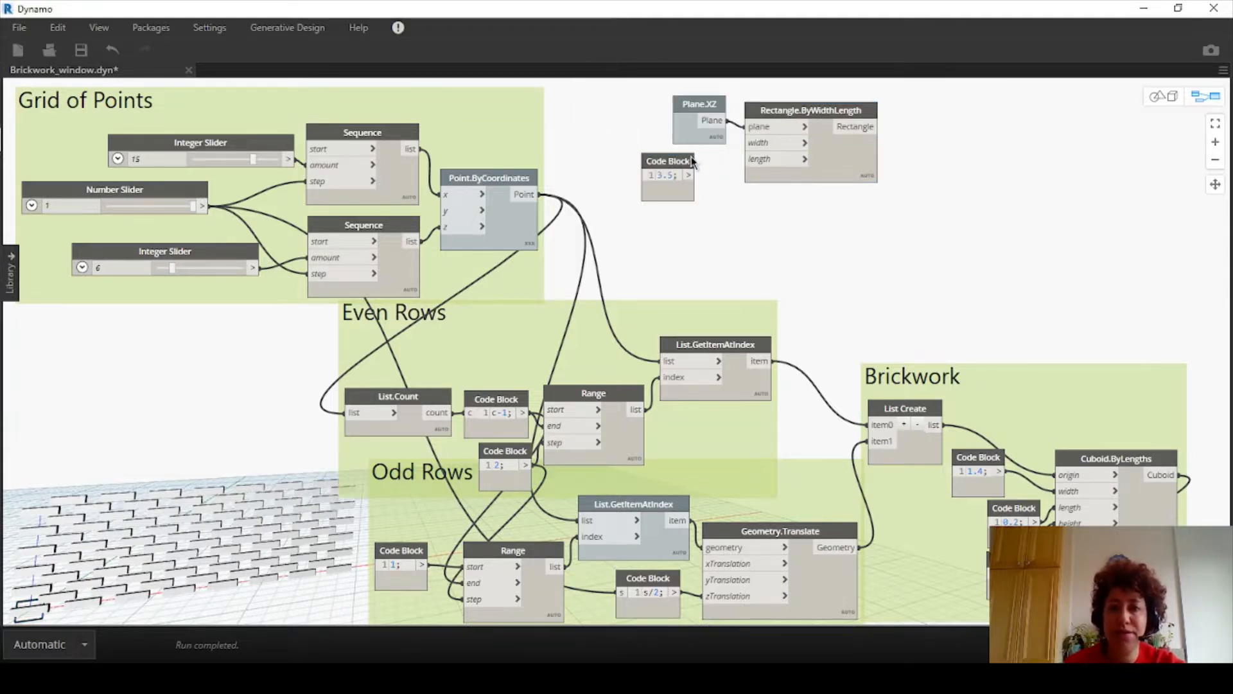
drag(688, 165, 736, 144)
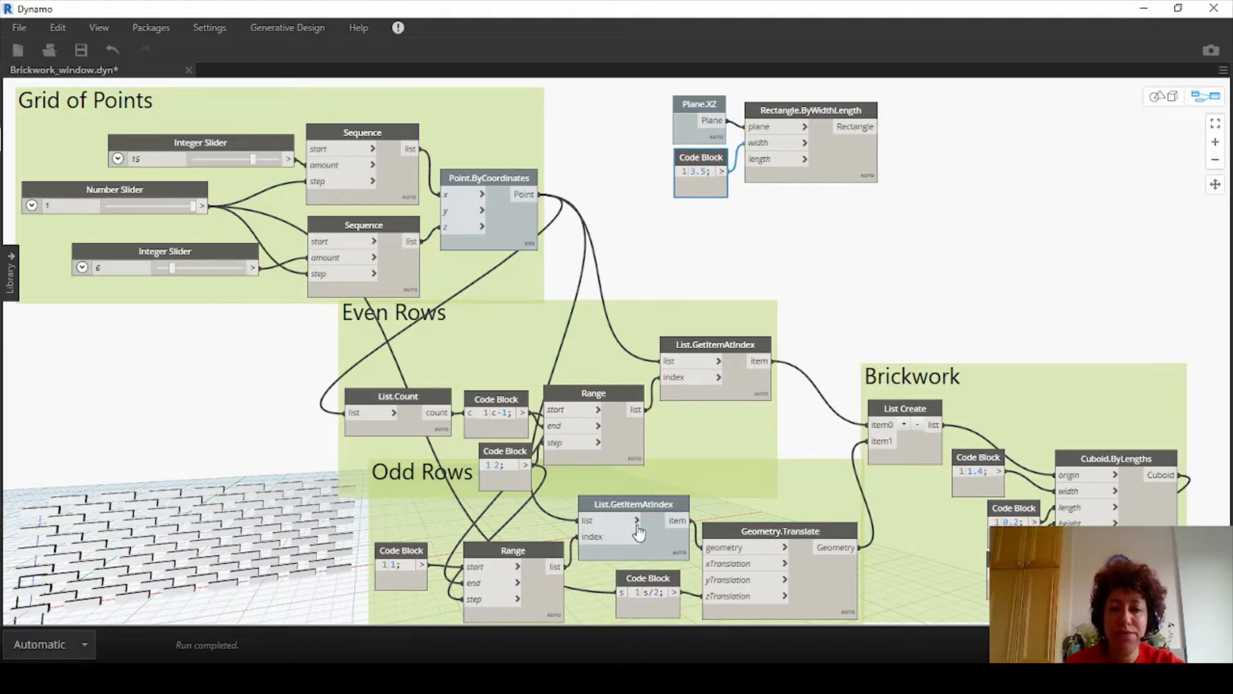
double_click(704, 223)
text(2.5)
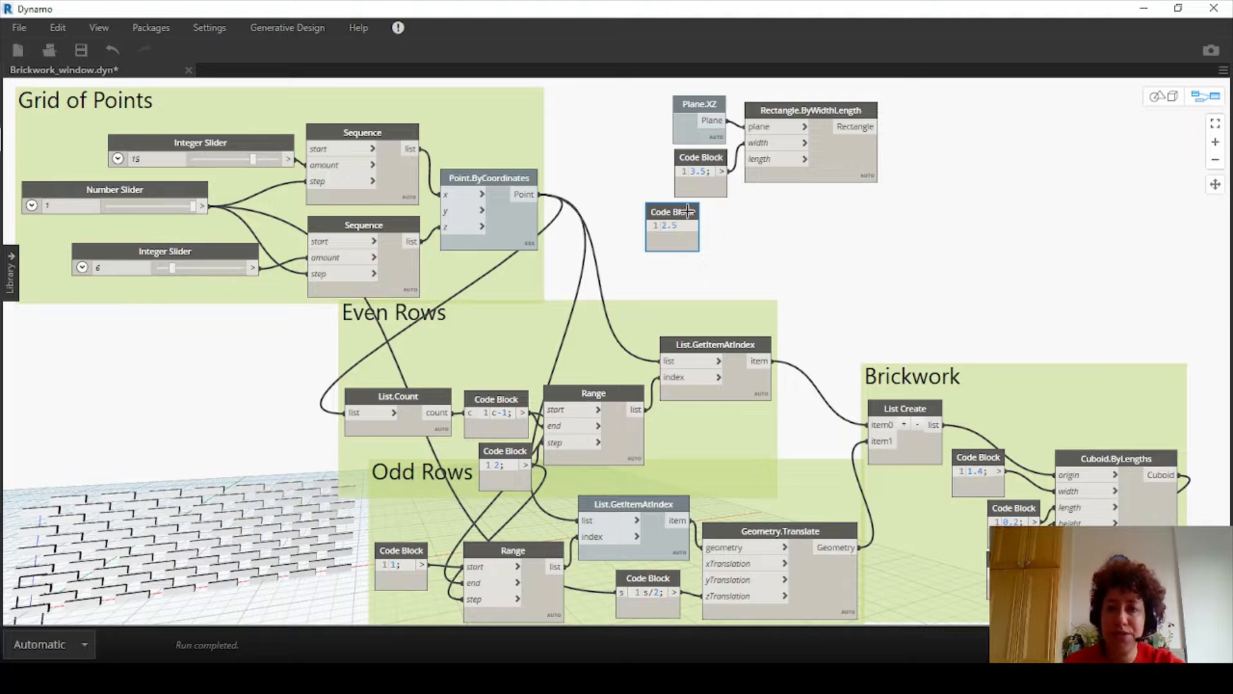
drag(680, 212, 747, 158)
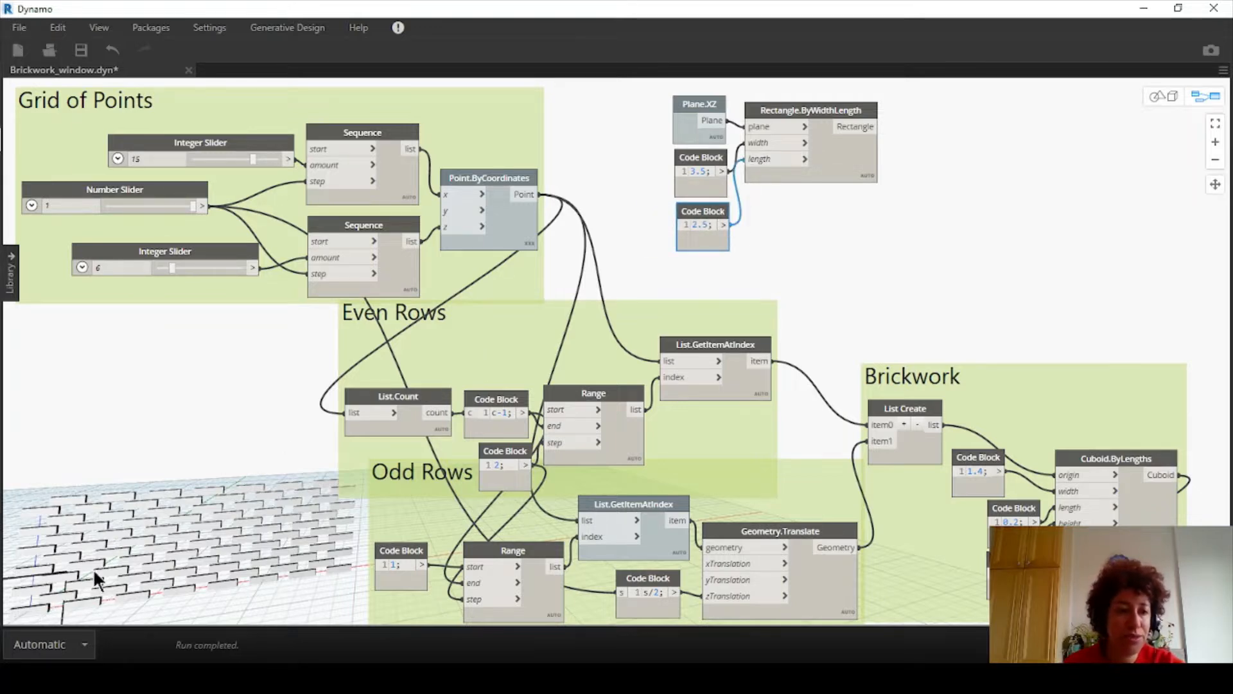
drag(916, 95, 671, 254)
drag(793, 104, 735, 98)
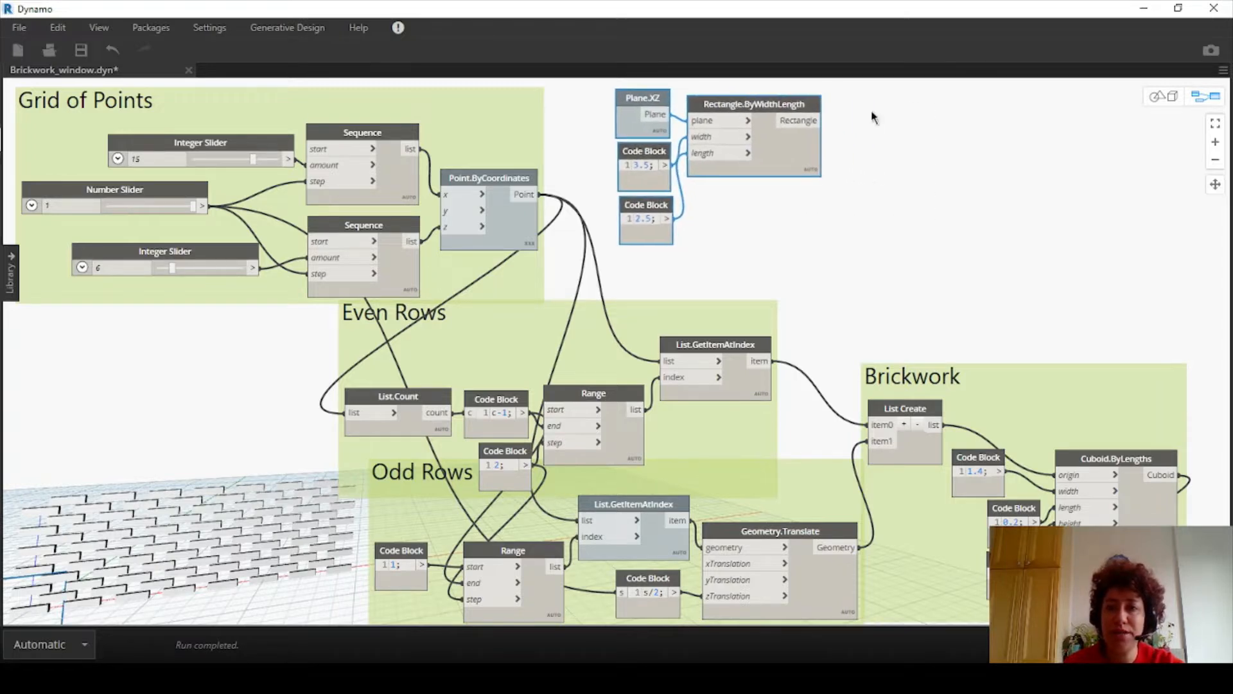
Add a Geometry.Translate node with x, y and z translation inputs and connect the rectangle to its geometry input
right_click(872, 117)
text(move)
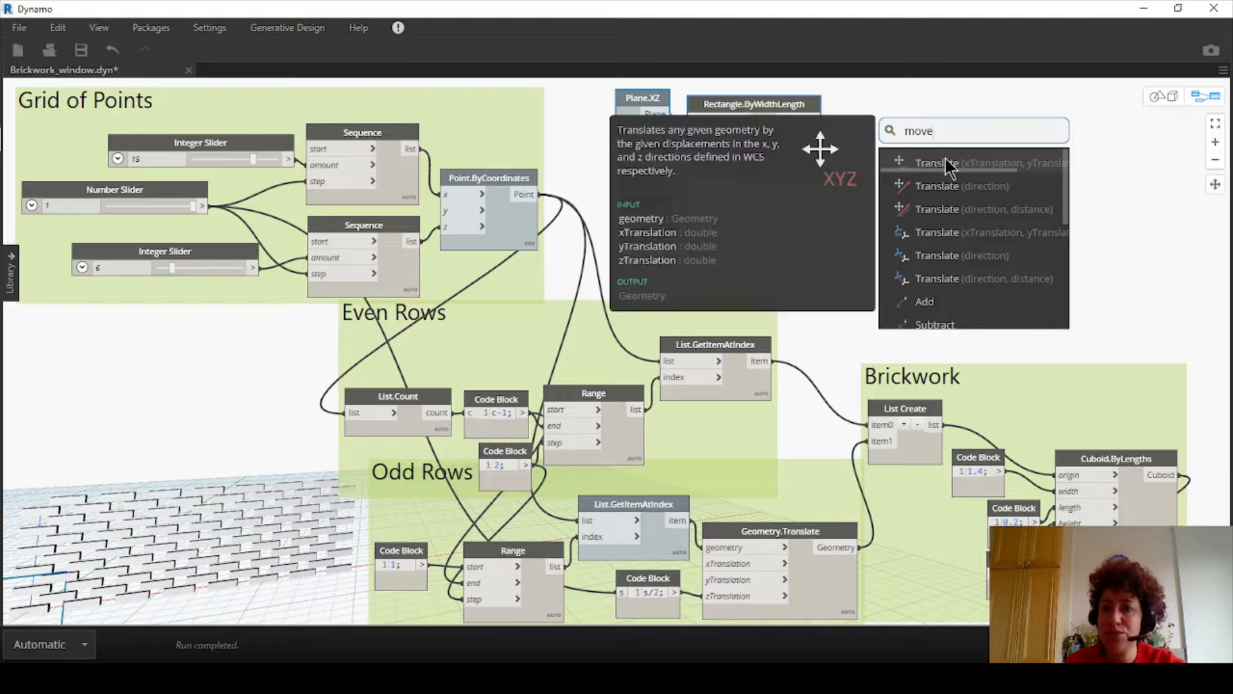
click(947, 162)
drag(973, 163, 848, 156)
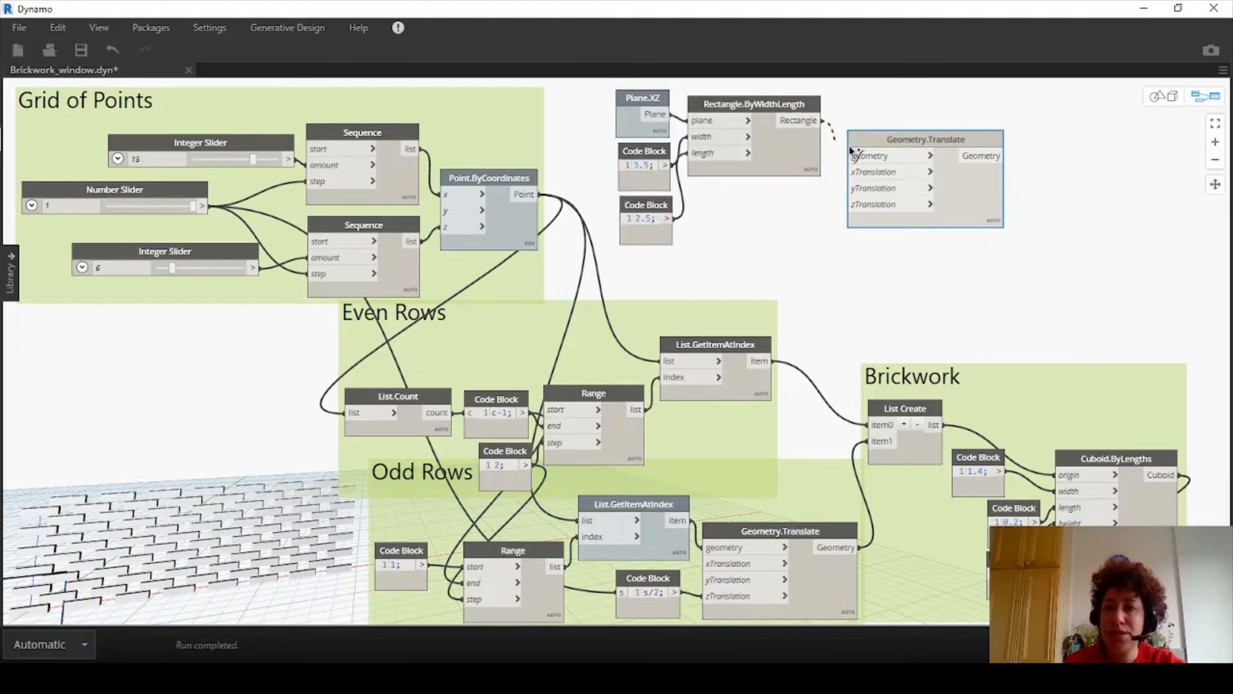
Create a code block of 2.5 and connect it to the Translate node's zTranslation input
double_click(789, 214)
text(2.5)
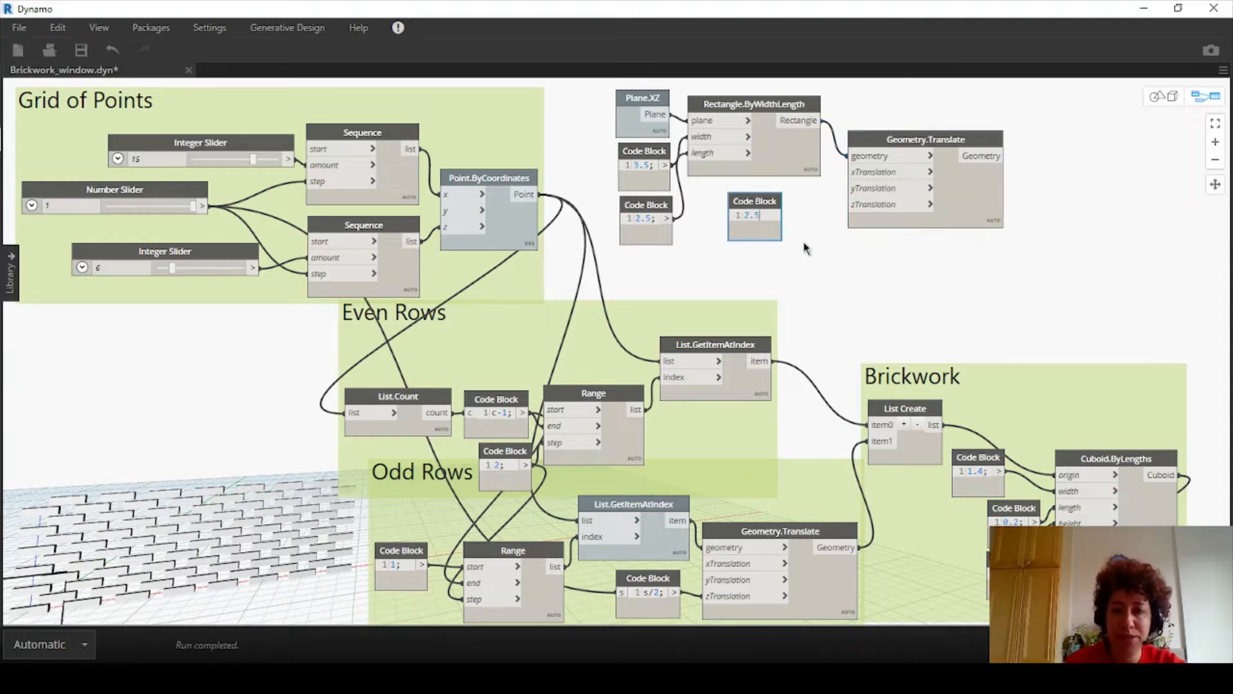
click(802, 258)
drag(776, 215, 847, 206)
drag(770, 196, 802, 243)
Create a code block of 3 and connect it to the Translate node's xTranslation input
double_click(796, 205)
text(3;)
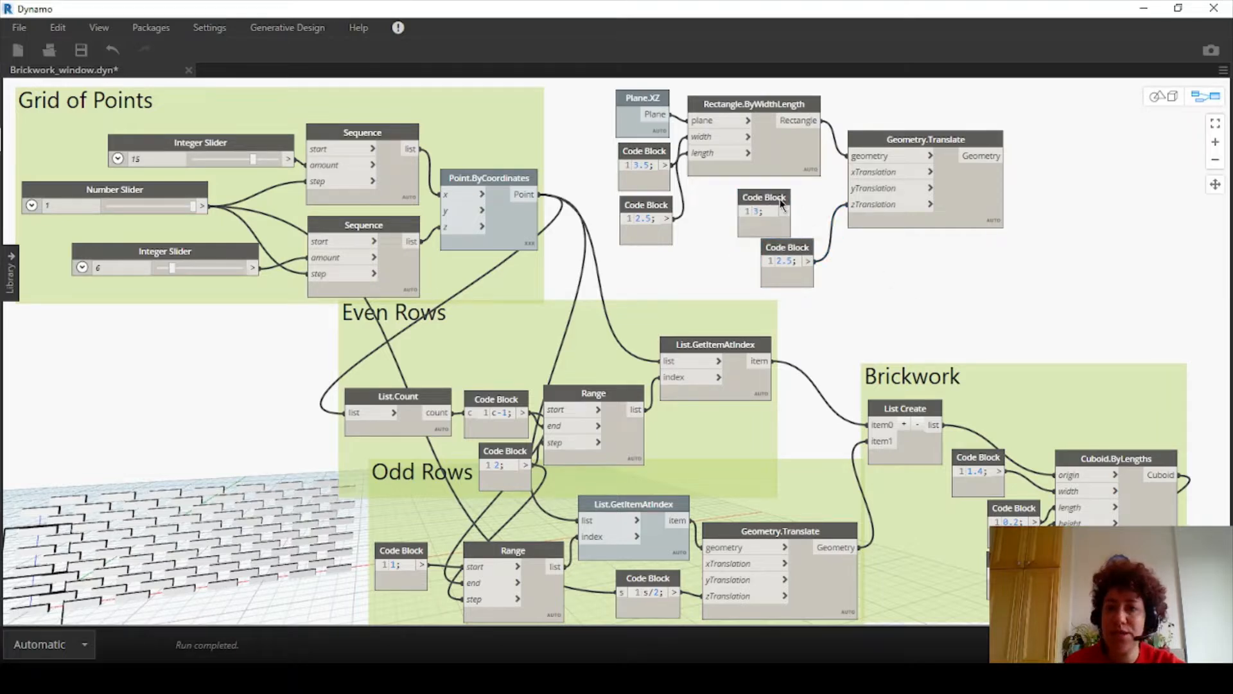
click(802, 201)
drag(807, 206, 846, 172)
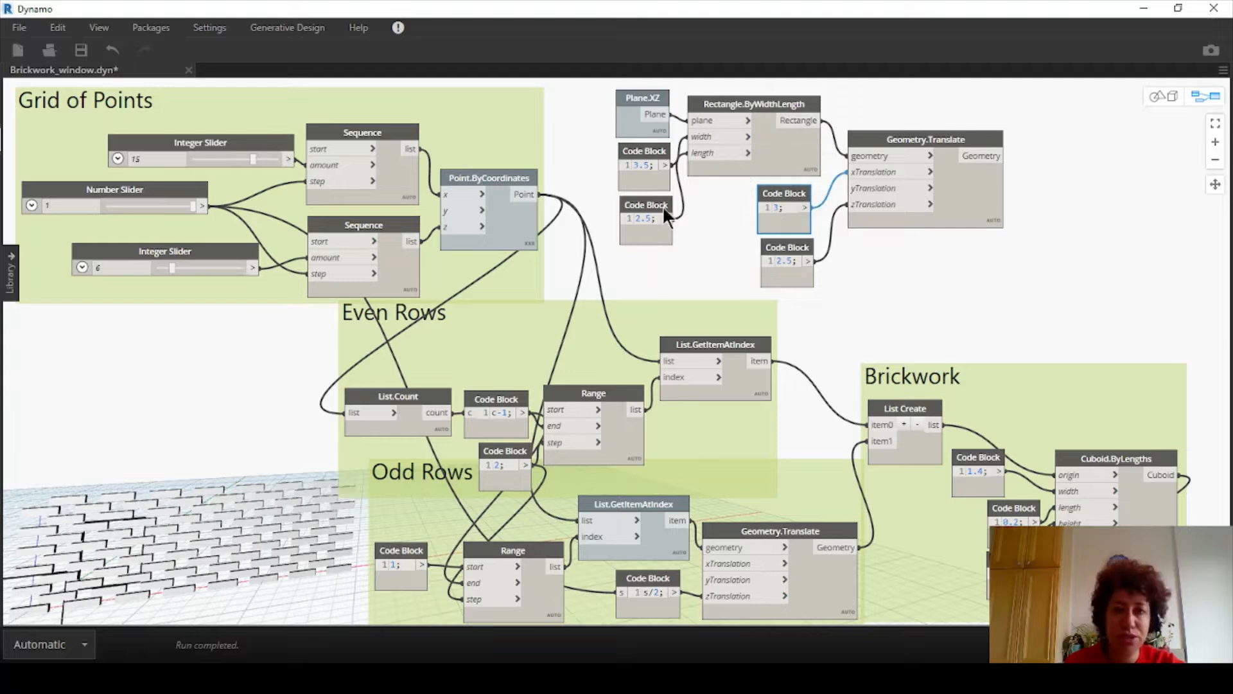
Turn off the preview of the original rectangle on the Rectangle.ByWidthLength node
click(740, 96)
right_click(740, 96)
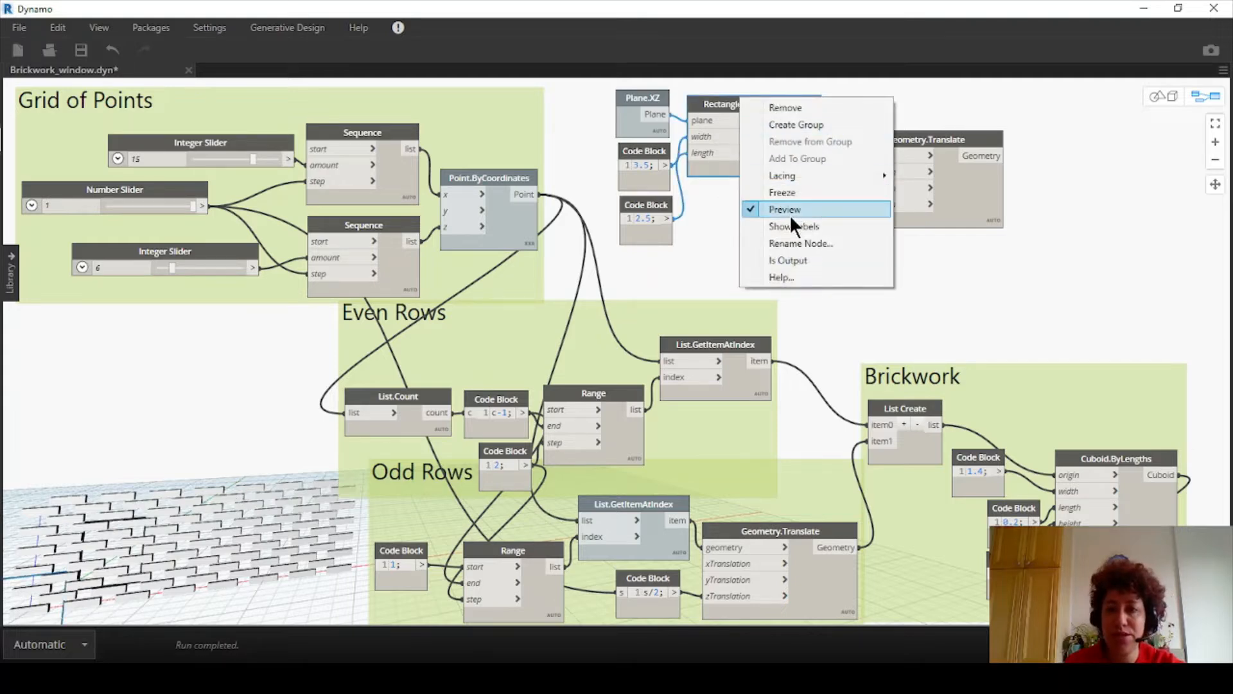
click(780, 208)
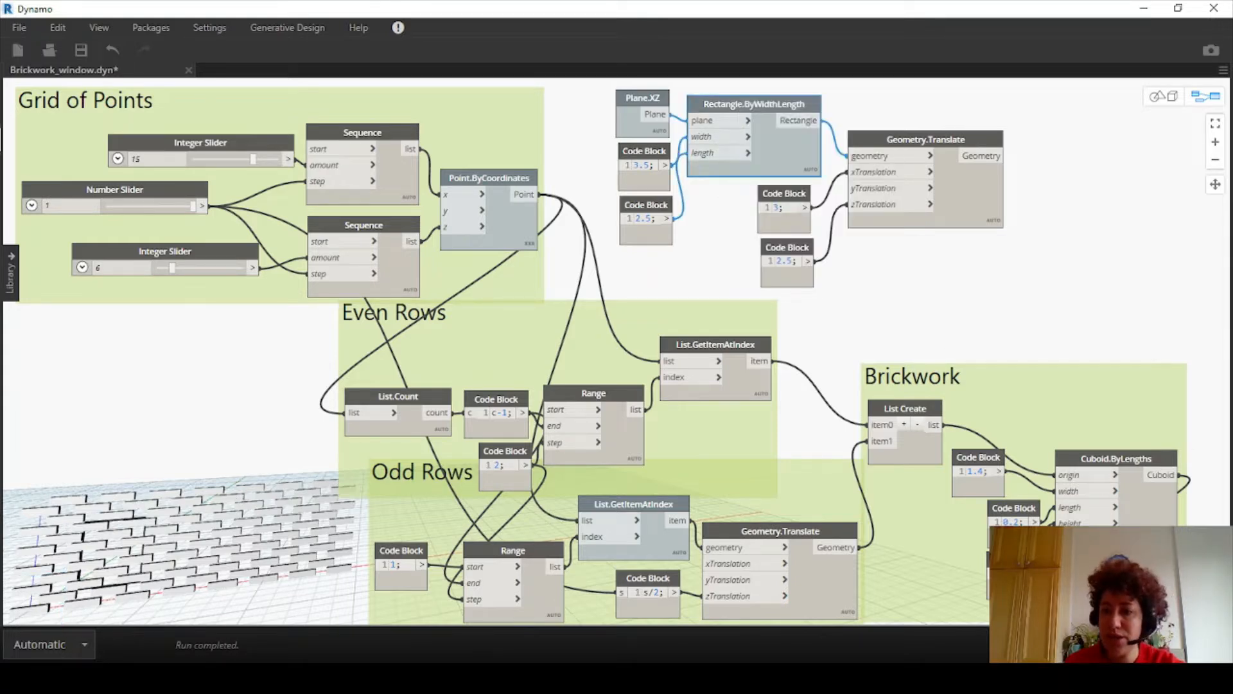
Turn off the preview of the Cuboid.ByLengths node in the Brickwork group to hide the bricks
click(1085, 458)
right_click(1085, 458)
click(1065, 472)
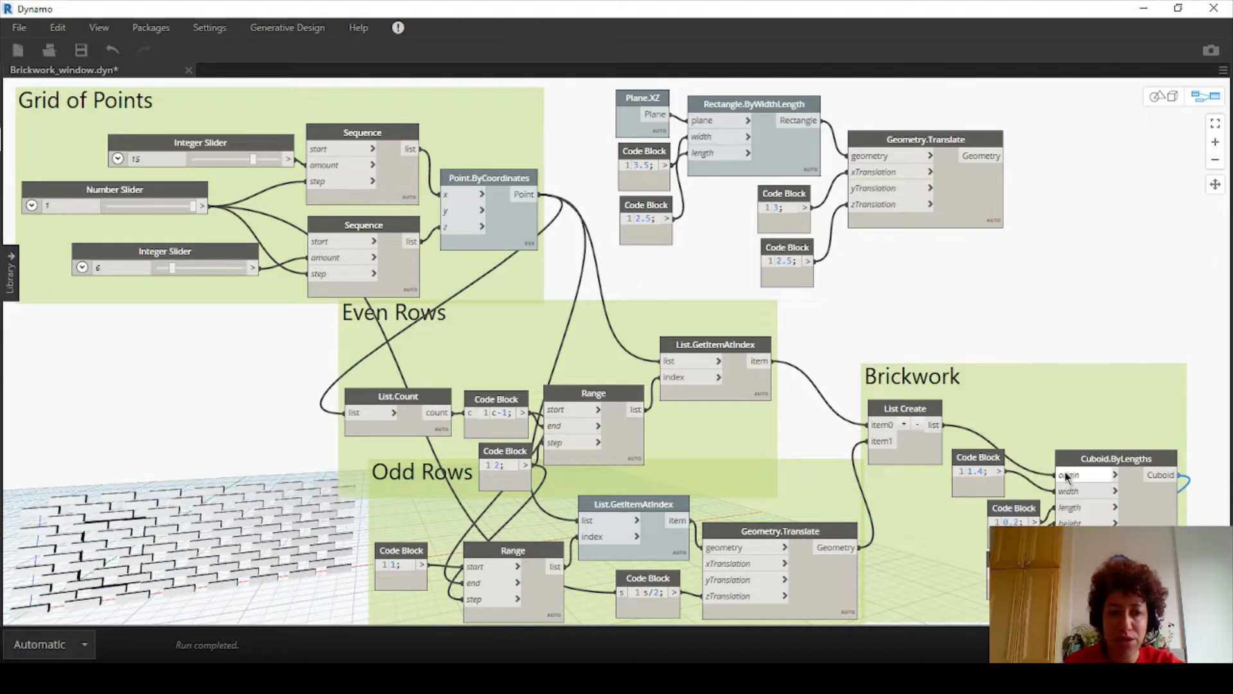
click(1104, 454)
right_click(1104, 453)
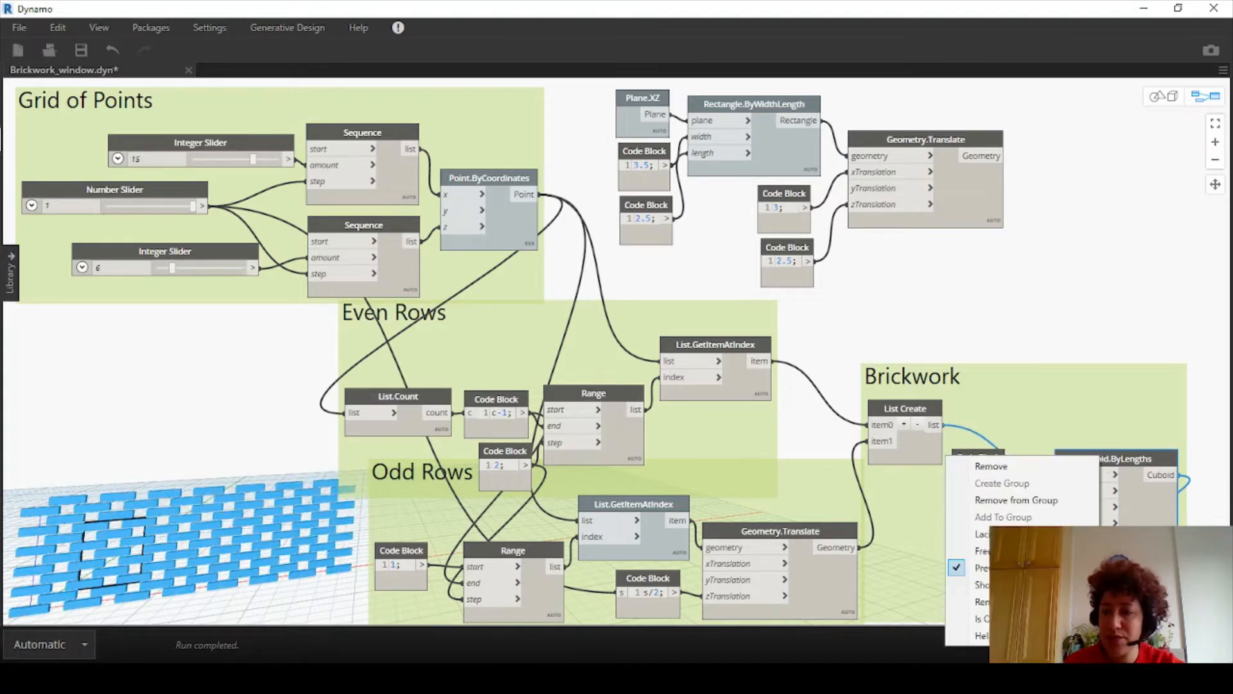
click(979, 568)
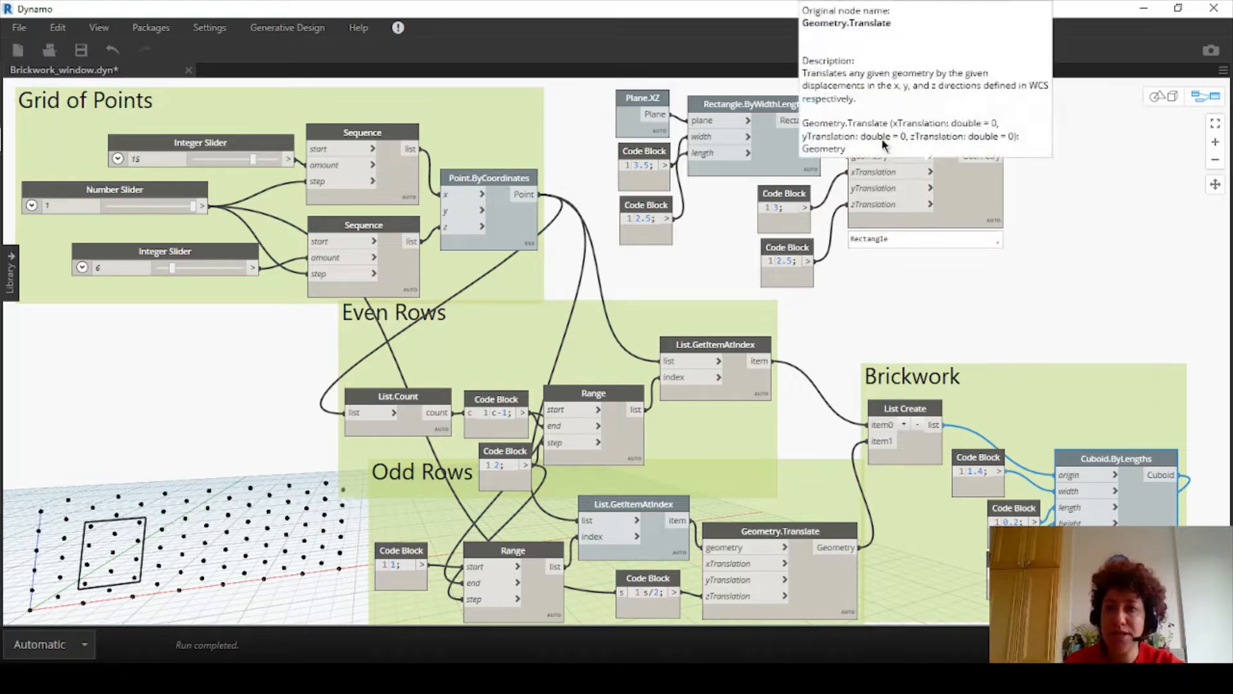
Add a second Geometry.Translate node with x, y and z inputs and feed it the first Translate node's geometry
drag(889, 135, 874, 144)
middle_drag(1134, 111, 1102, 138)
scroll(1104, 124, up, 2)
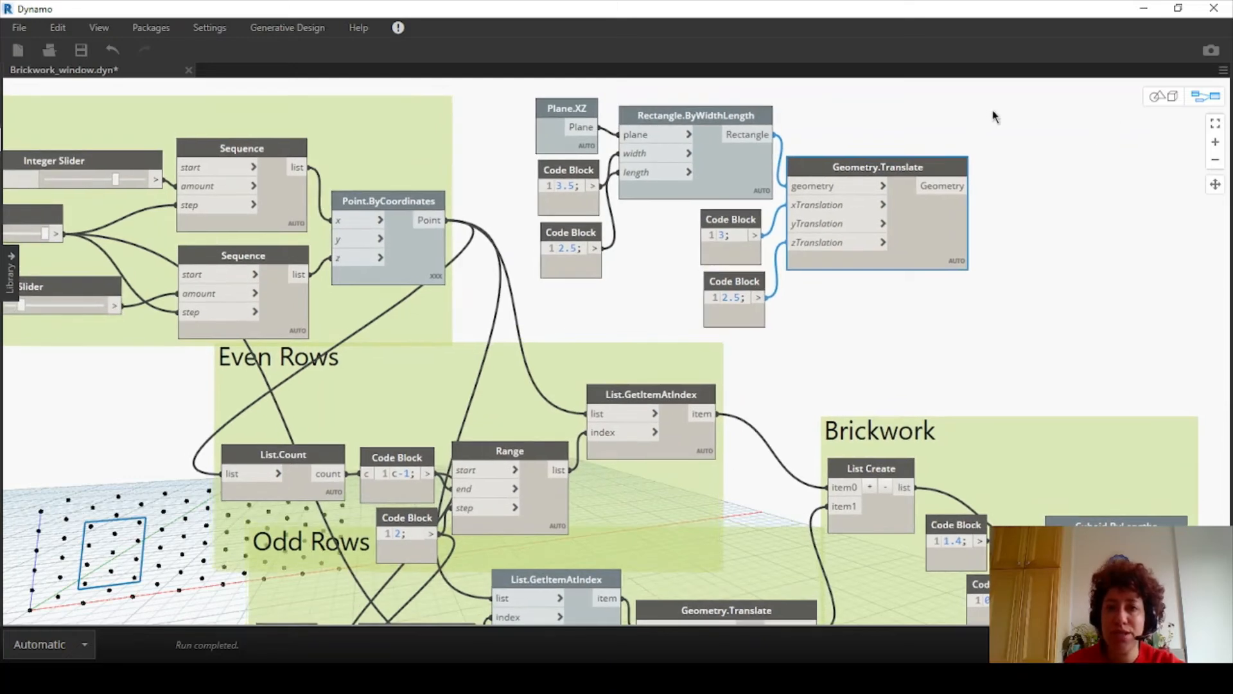
right_click(1037, 157)
text(move)
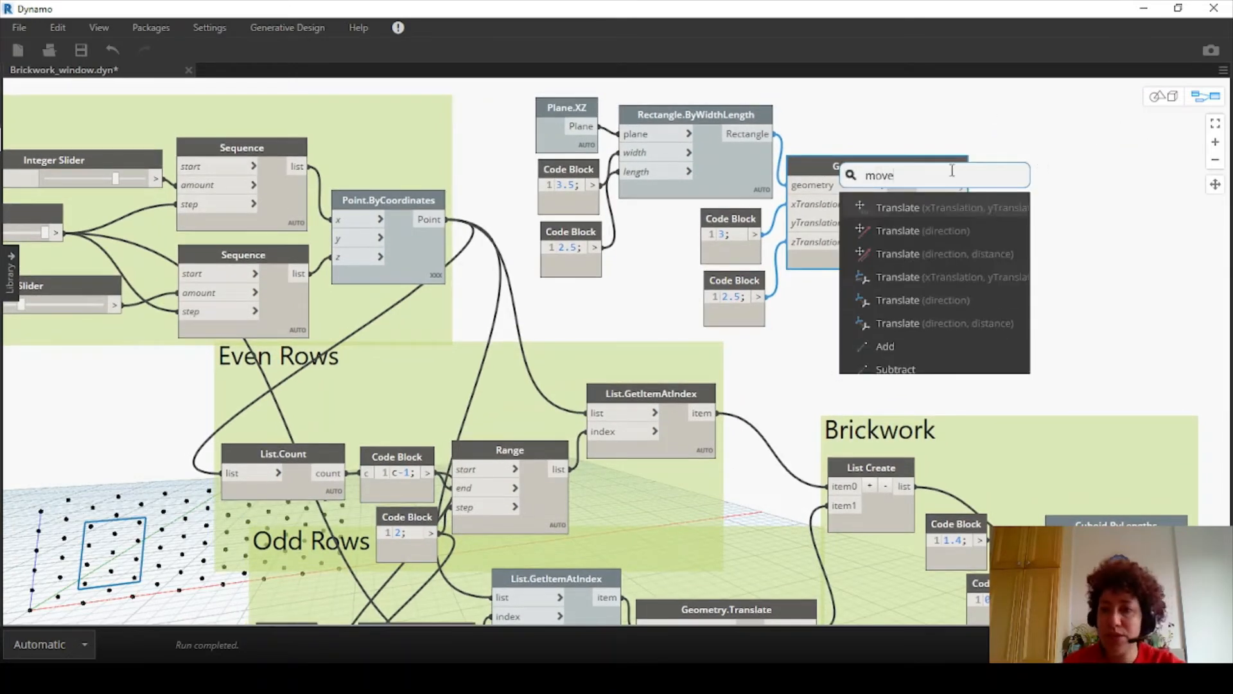
click(954, 206)
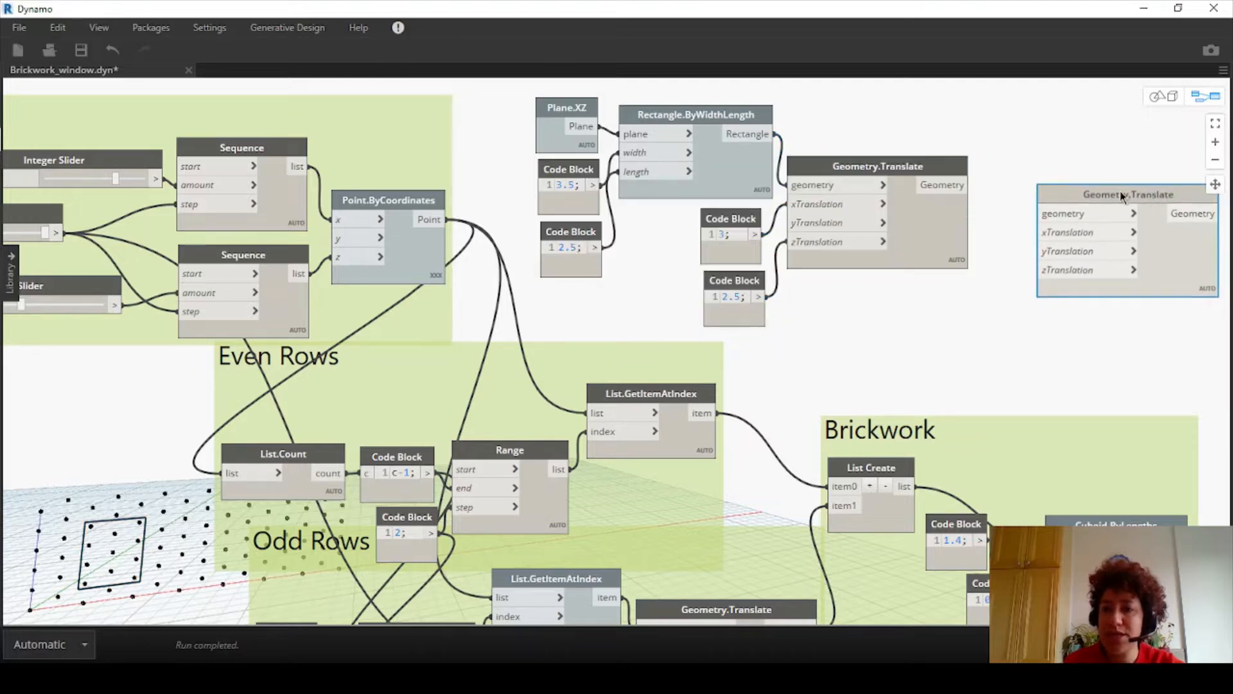
drag(957, 186, 1042, 213)
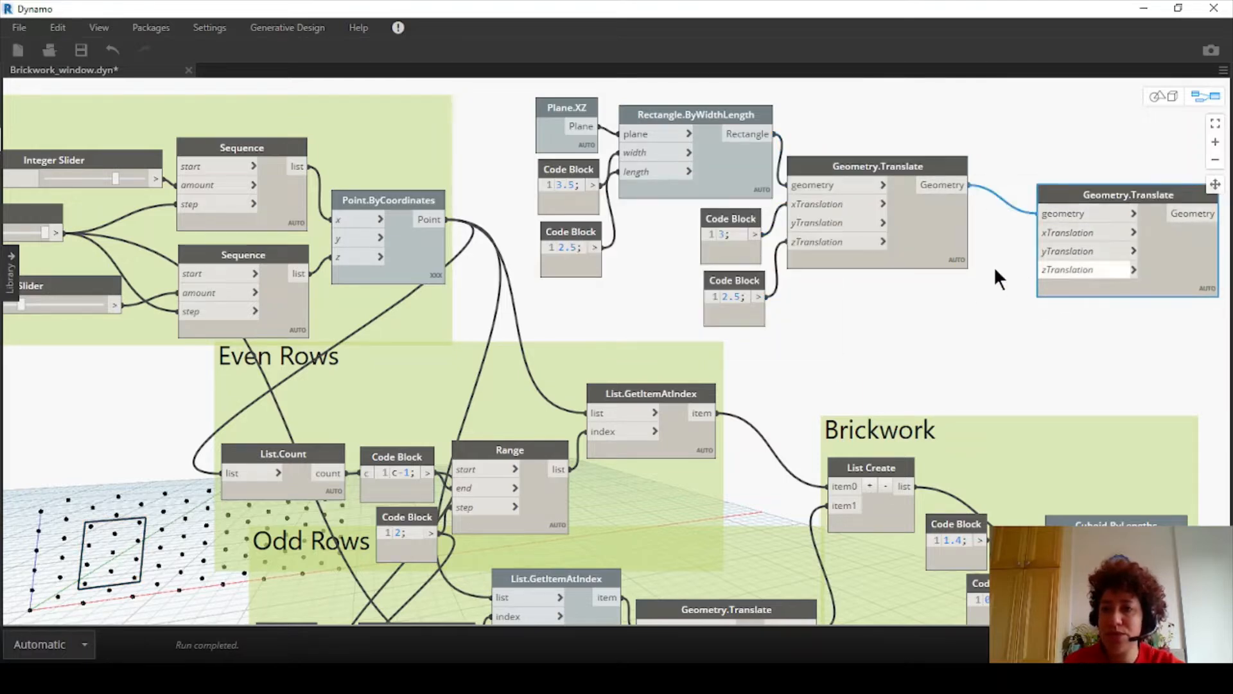
Add a Sequence node below the two Geometry.Translate nodes for the window spacing
right_click(900, 306)
text(seq)
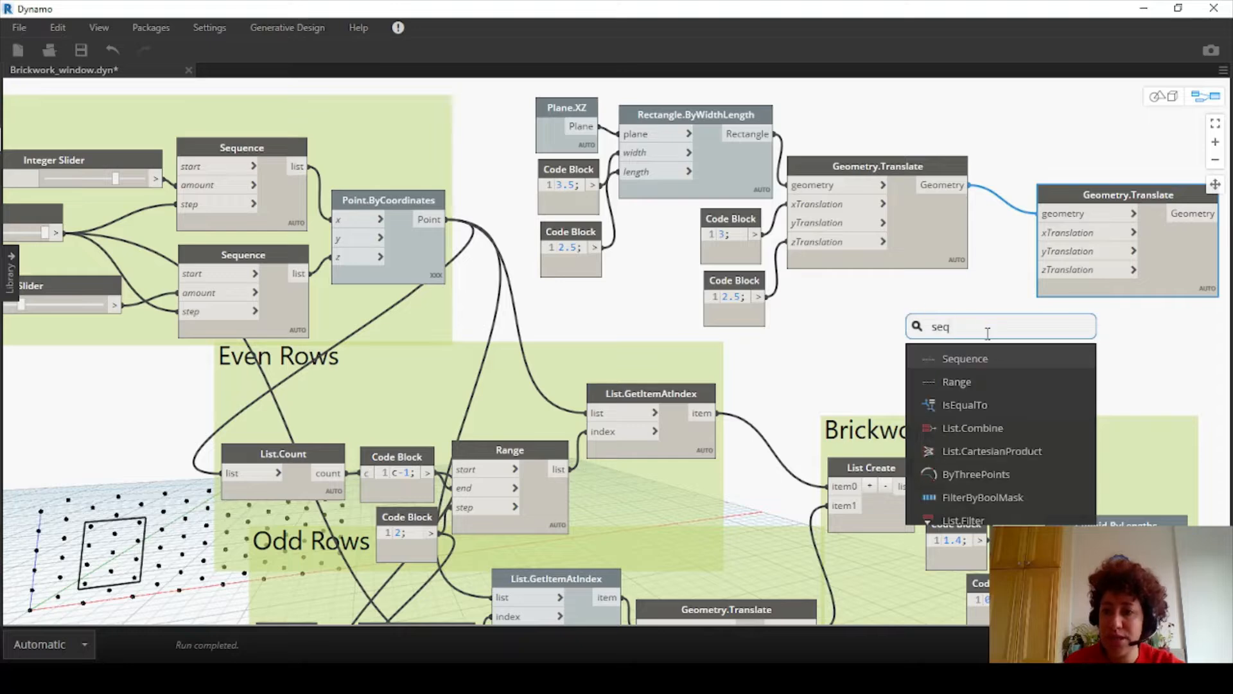
click(994, 358)
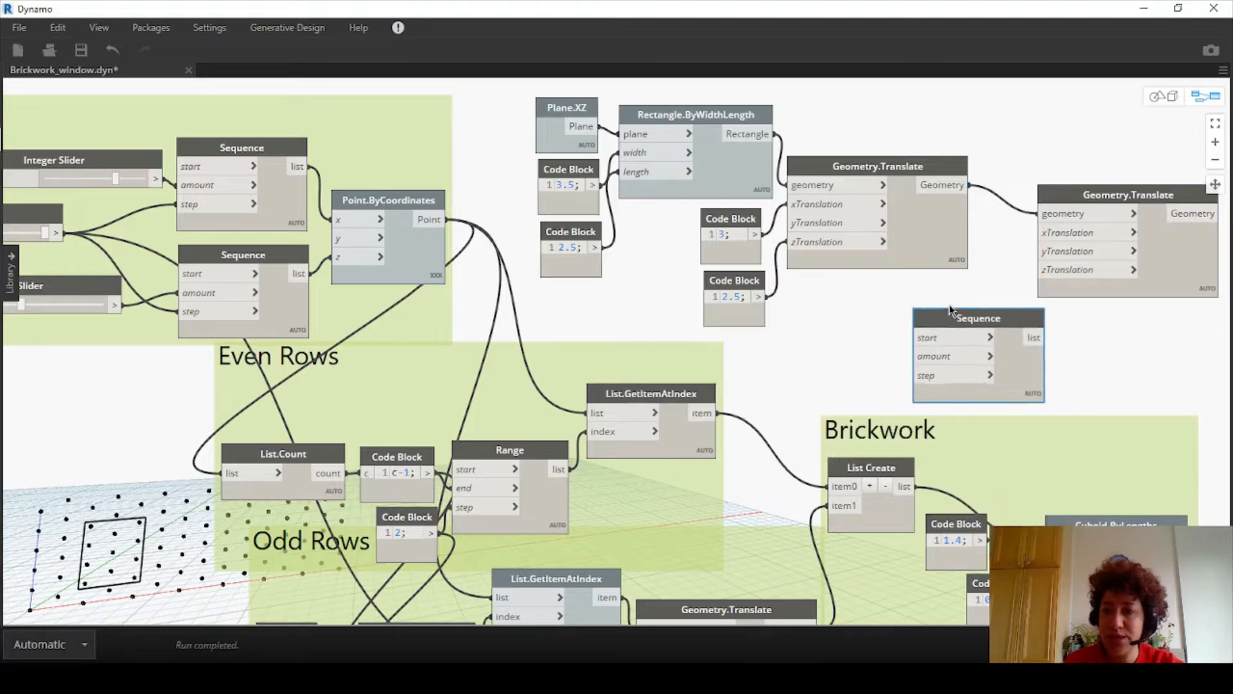
drag(950, 309, 910, 293)
Set the new Sequence's amount with a code block of 3 and connect its list to the second Translate node's xTranslation
double_click(820, 336)
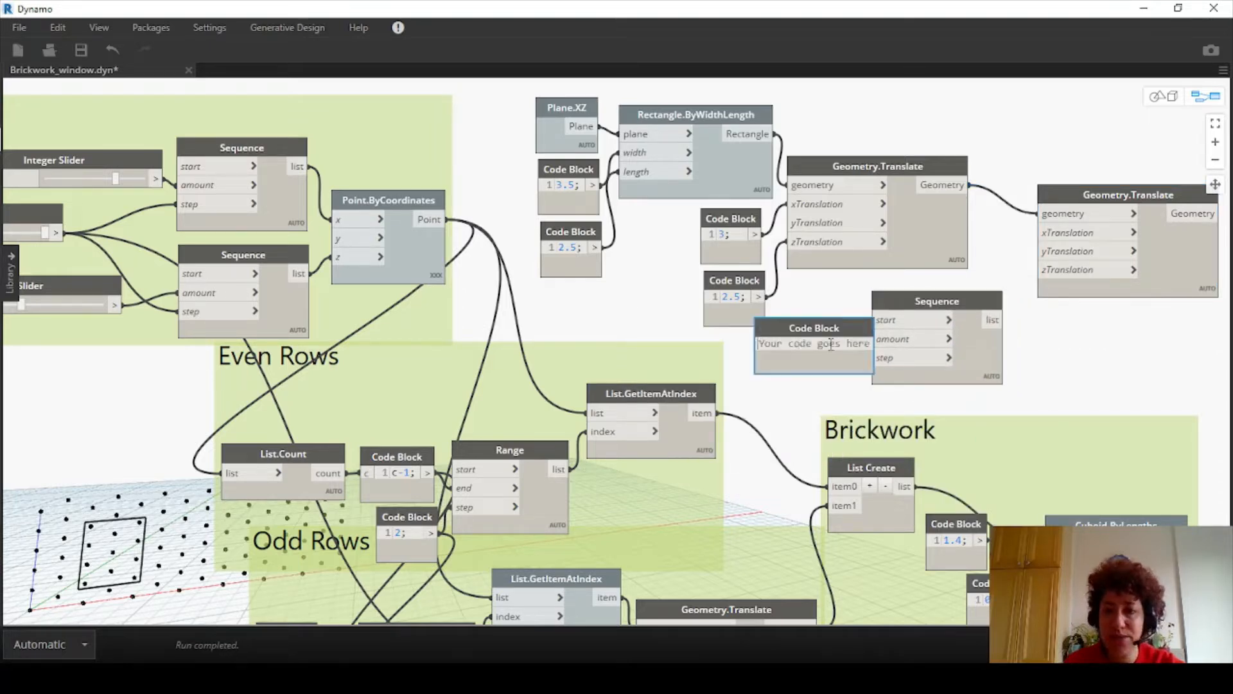
text(3)
click(842, 390)
drag(796, 332, 874, 339)
drag(993, 317, 1050, 230)
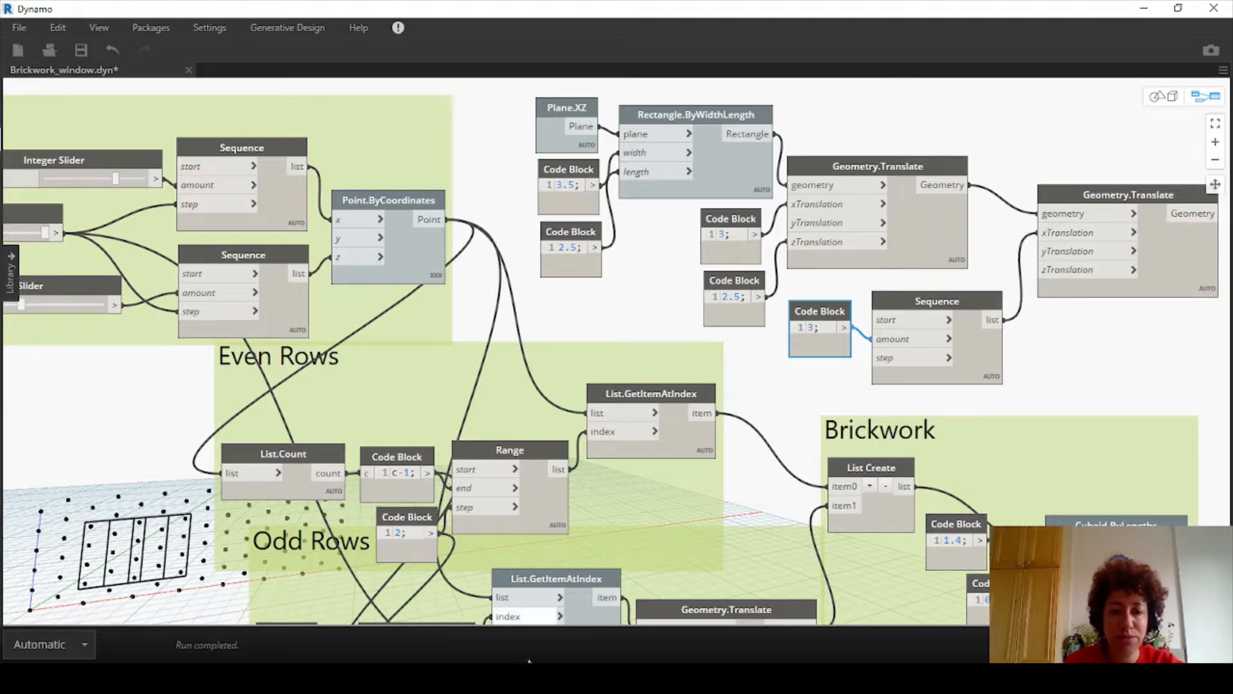
Create a code block of 5 and connect it to the new Sequence node's step input
click(828, 377)
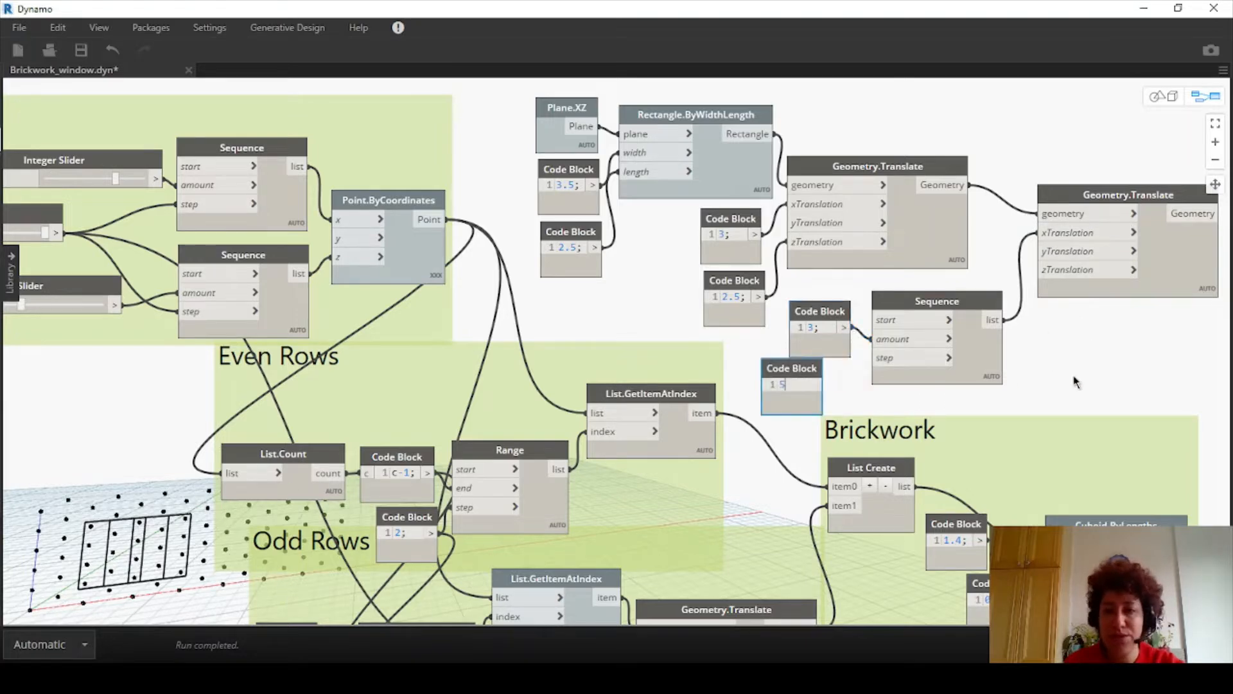
click(1101, 375)
drag(794, 371, 884, 360)
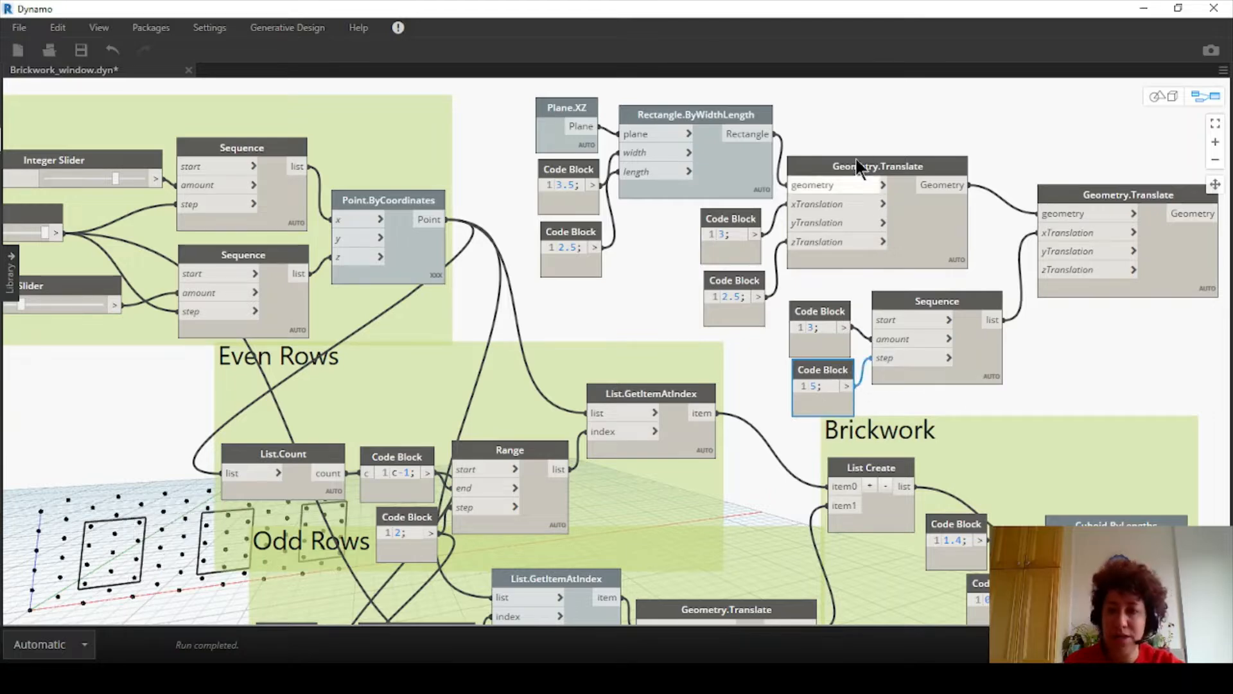
scroll(861, 151, down, 2)
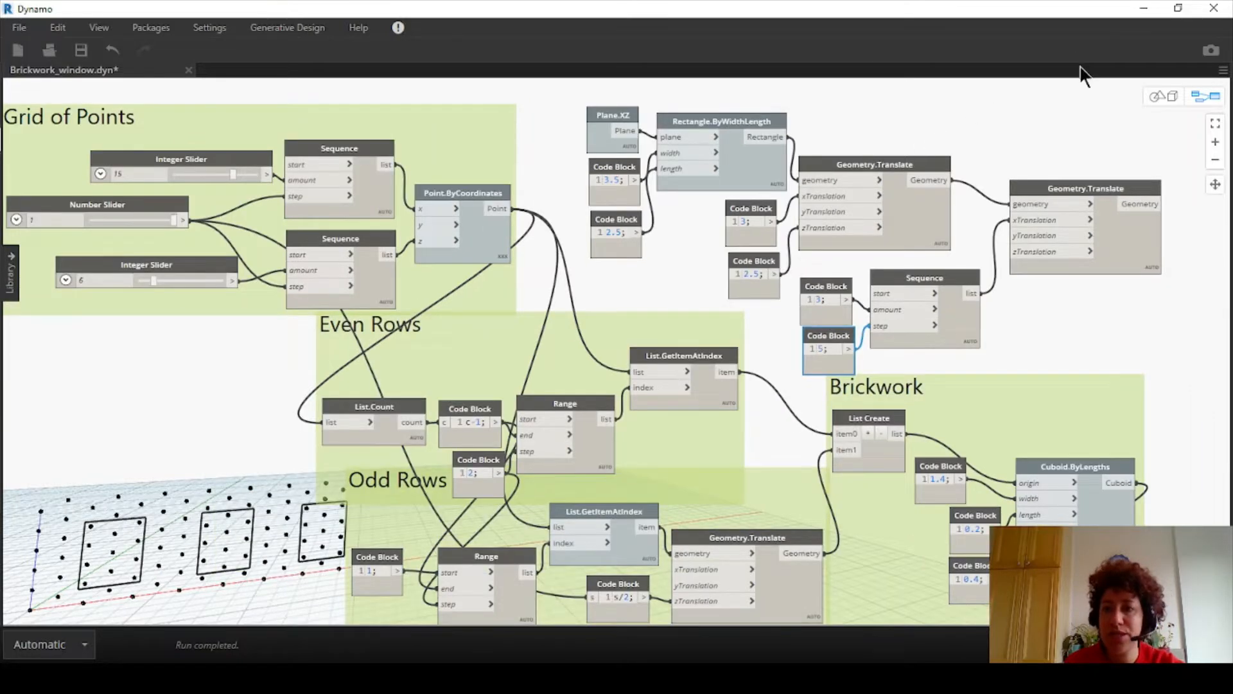
Move the code blocks of 3 and 5 together so they sit directly beside the new Sequence node's inputs
middle_drag(1027, 110, 1019, 136)
drag(1078, 113, 591, 297)
drag(822, 277, 786, 380)
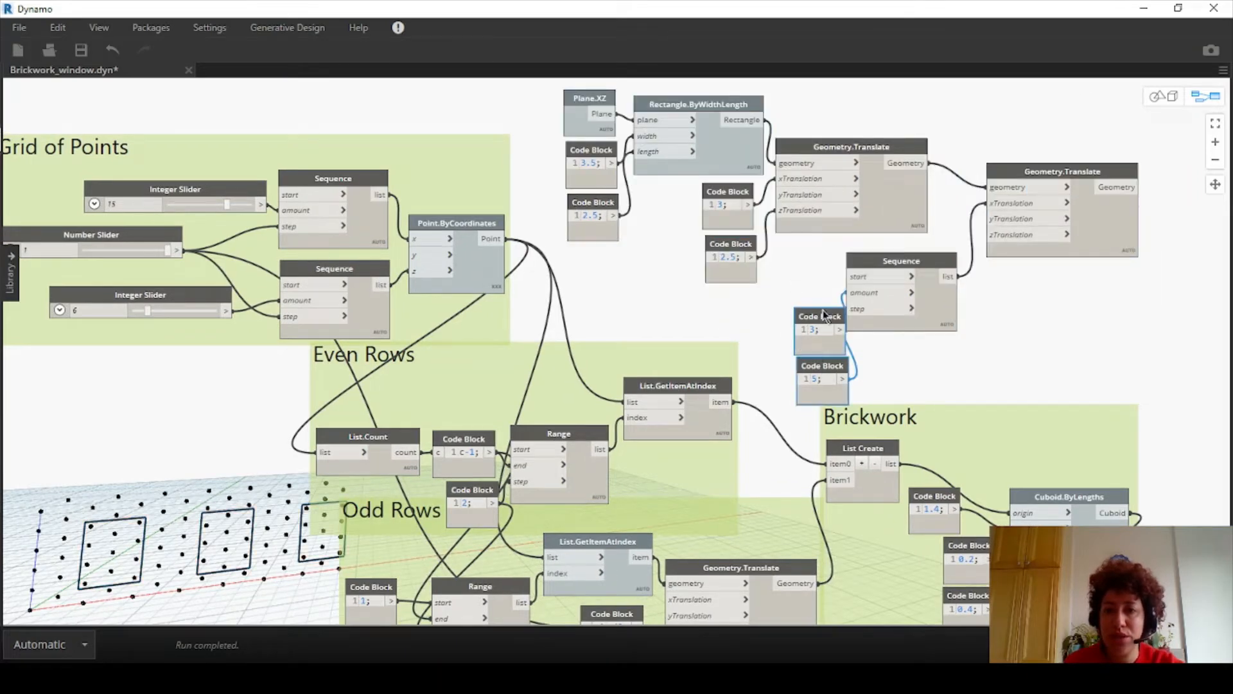
drag(825, 316, 808, 252)
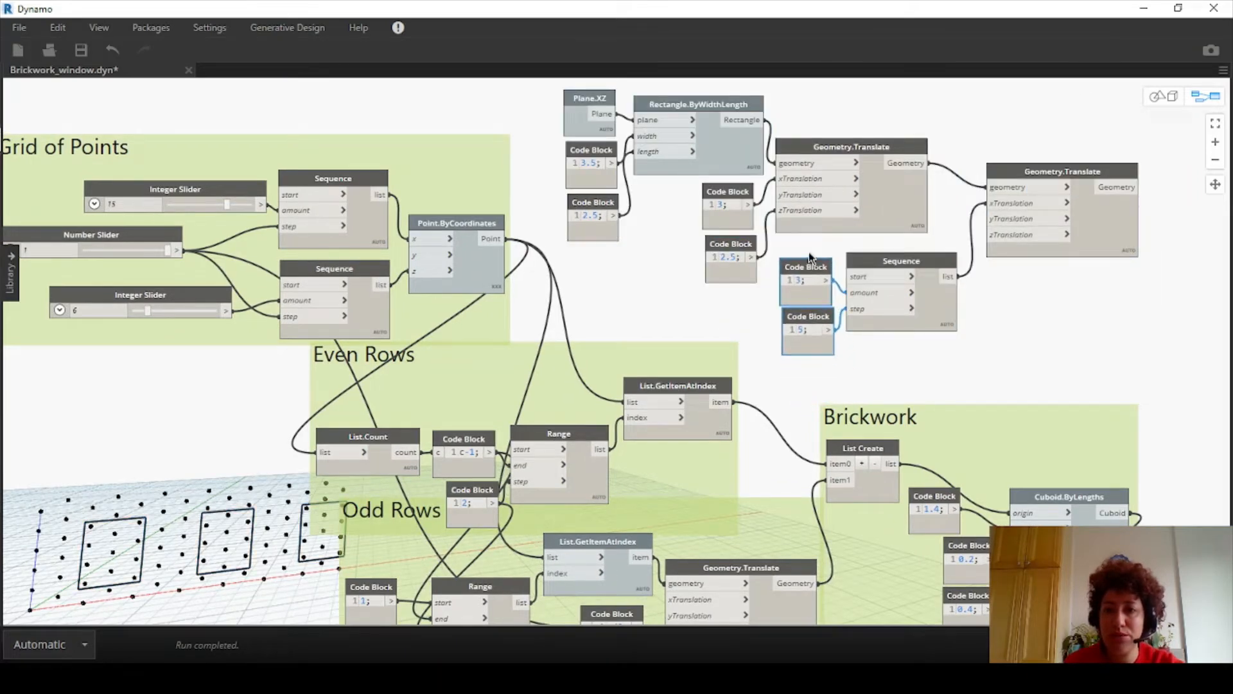
Add a Surface.ByPatch node after the second Geometry.Translate and connect the translated geometry to its closedCurve input
mouse_move(951, 258)
middle_down()
mouse_move(931, 265)
mouse_move(912, 247)
mouse_move(961, 258)
middle_up()
scroll(960, 258, up, 1)
middle_drag(1008, 95, 926, 155)
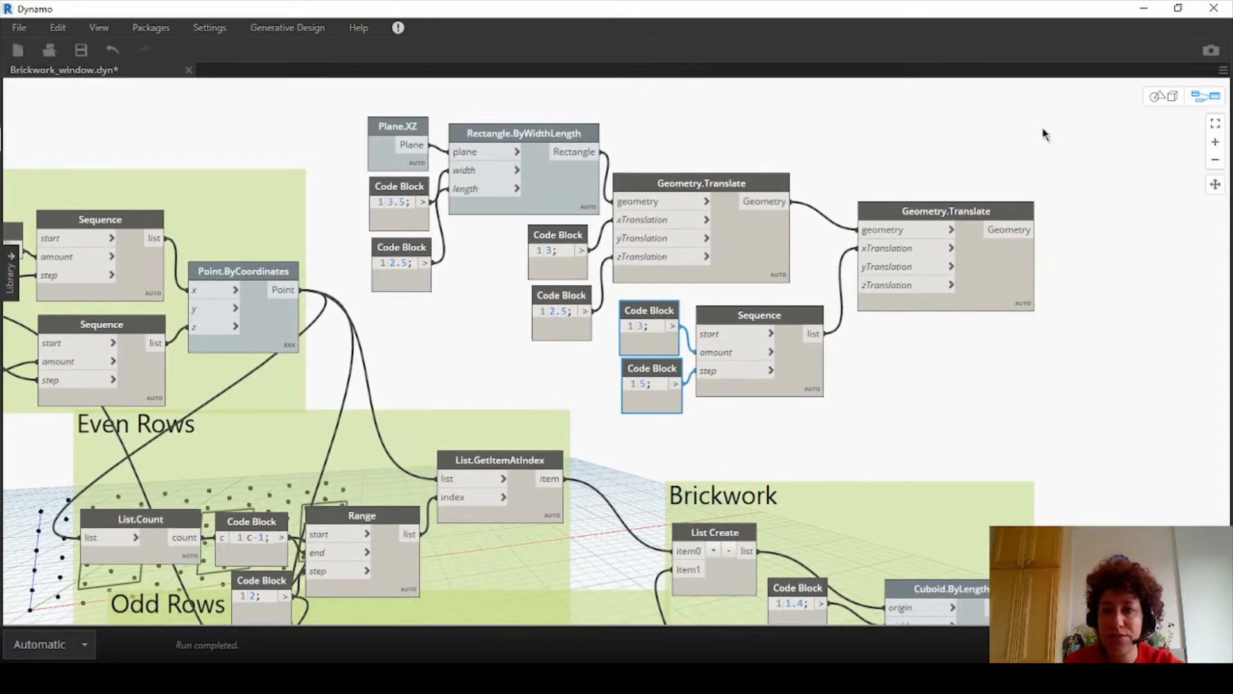
right_click(1084, 166)
text(patch)
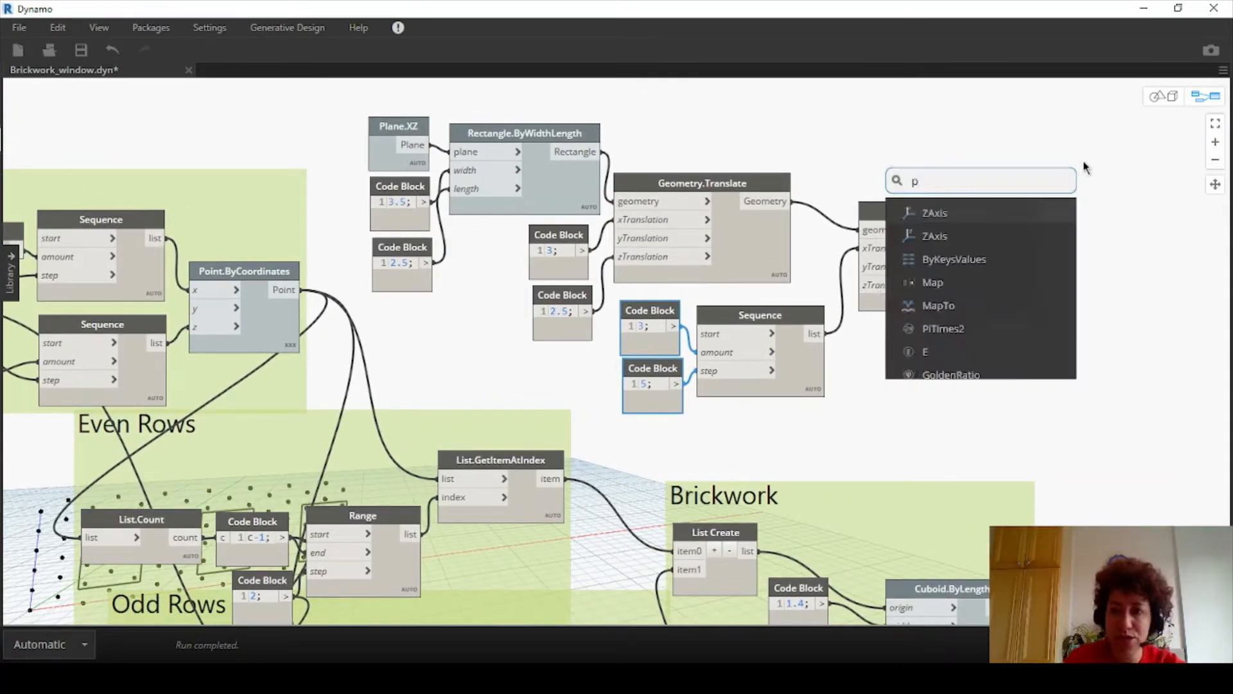
click(1008, 239)
drag(1088, 248, 1144, 231)
click(1033, 227)
click(1065, 248)
middle_drag(1064, 247, 964, 200)
mouse_move(1101, 237)
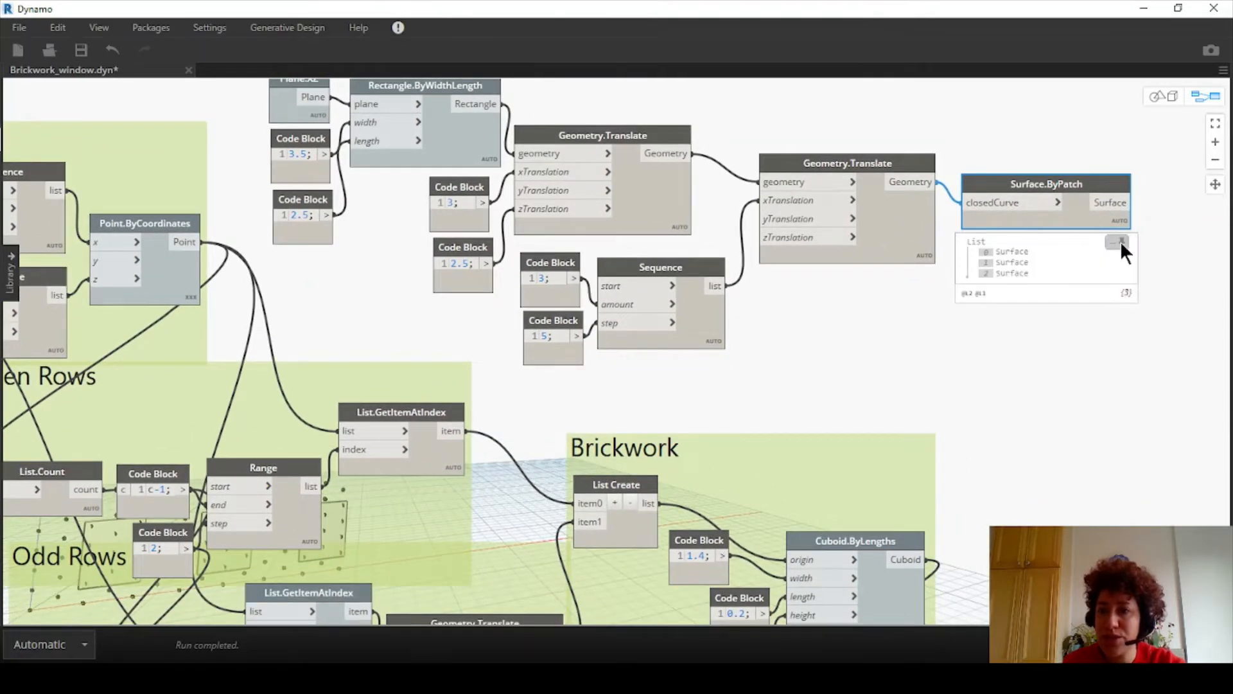
Add a Surface.ByUnion node below Surface.ByPatch, feed the patch surfaces into it, and check the window surfaces in the 3D view
middle_drag(1126, 248, 982, 268)
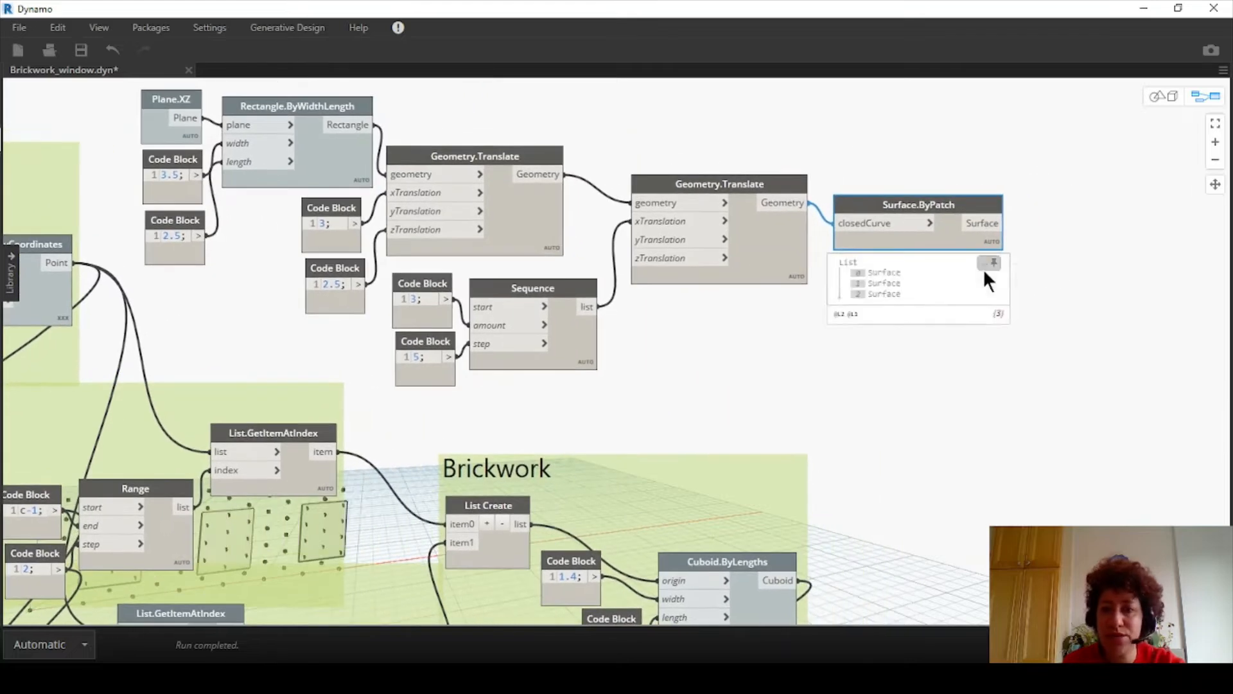
right_click(954, 296)
text(un)
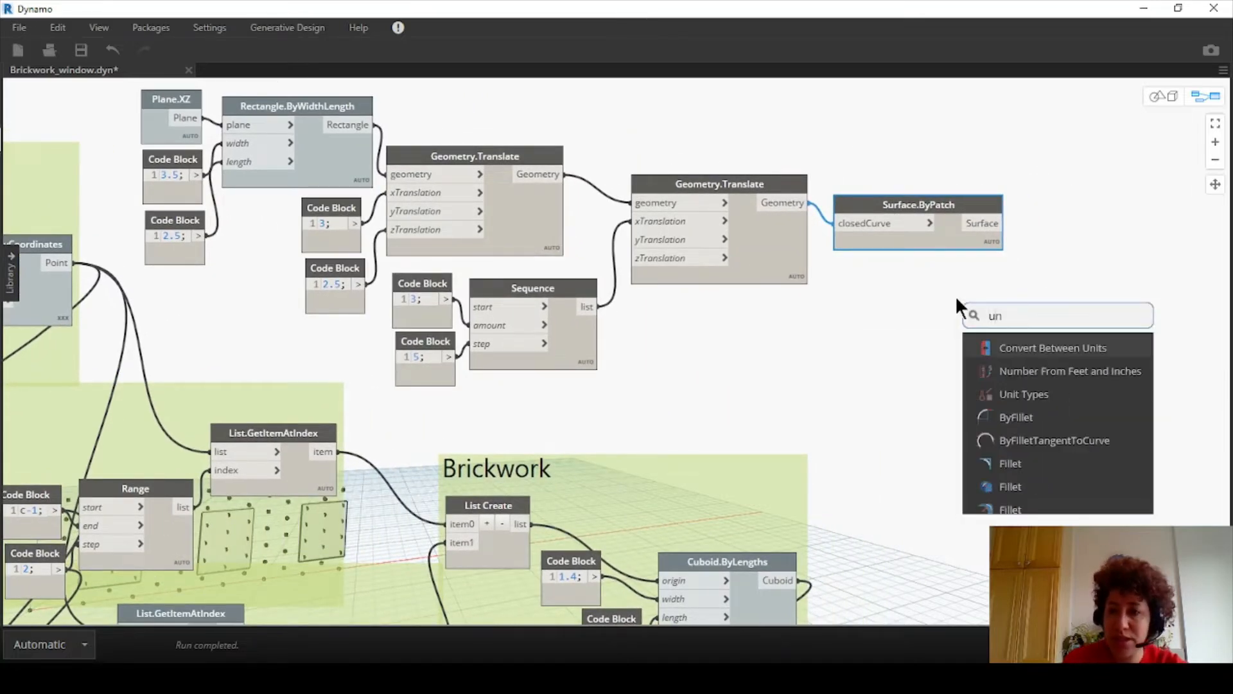
text(ion)
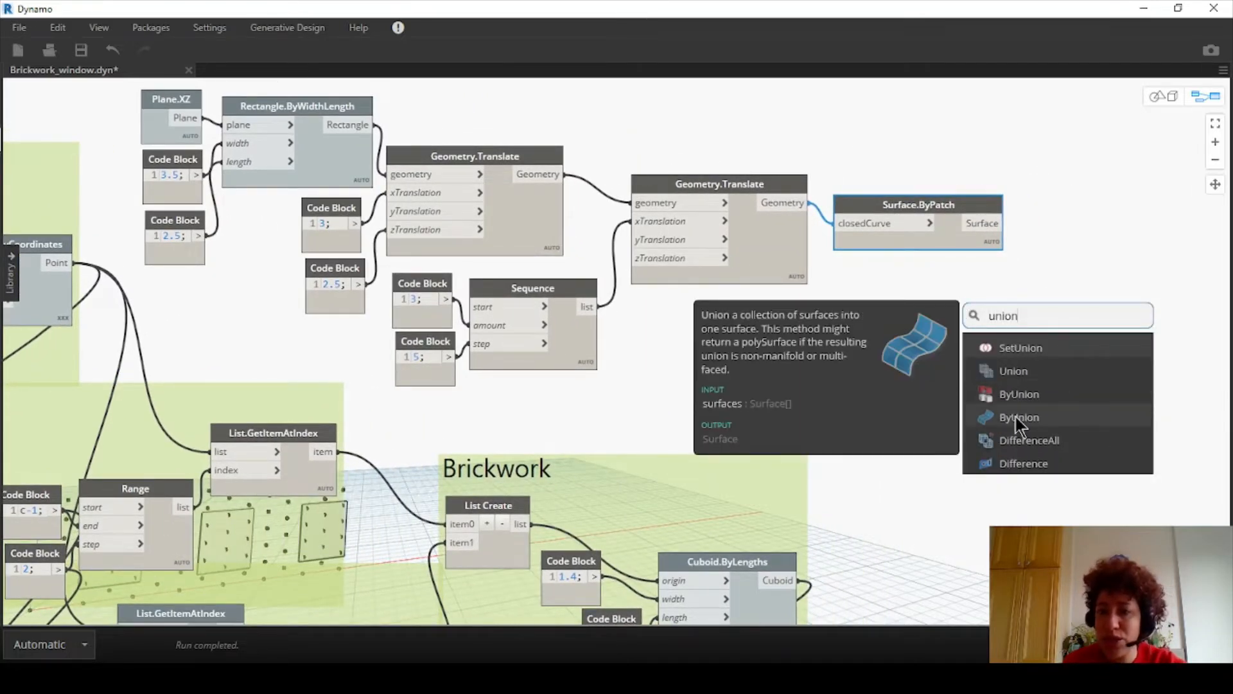
click(1016, 418)
drag(1065, 425, 904, 267)
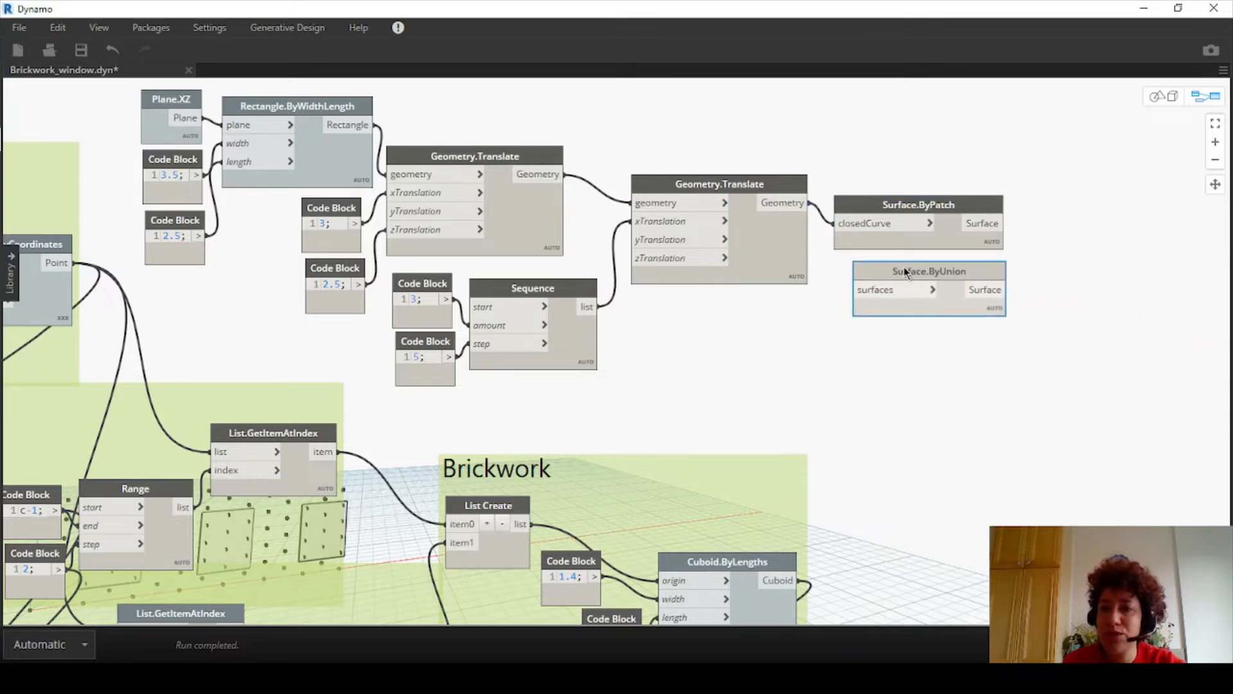
drag(1005, 225, 874, 291)
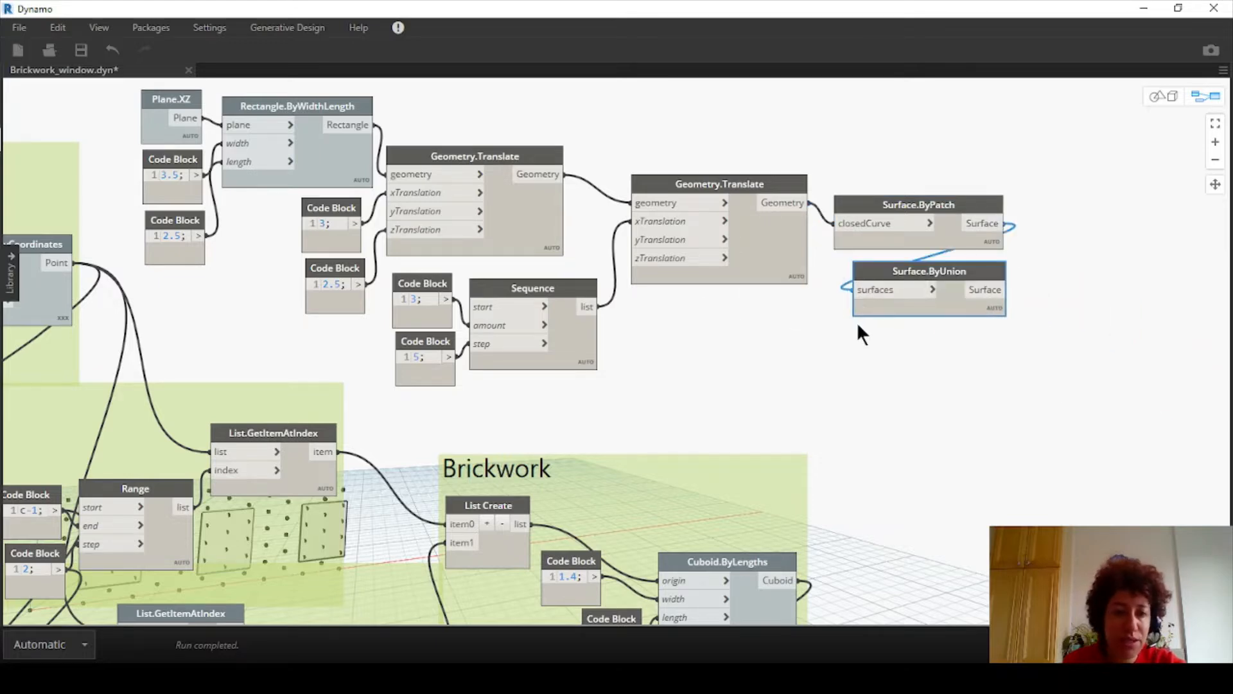
click(1163, 96)
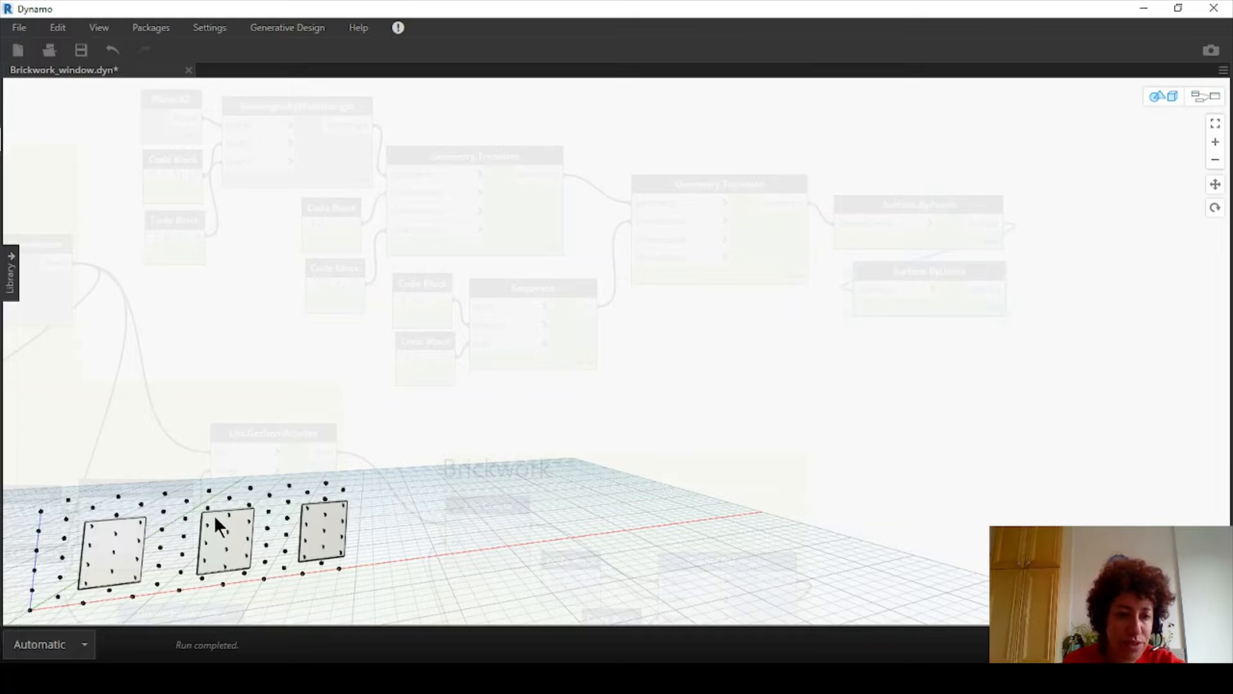
click(1198, 96)
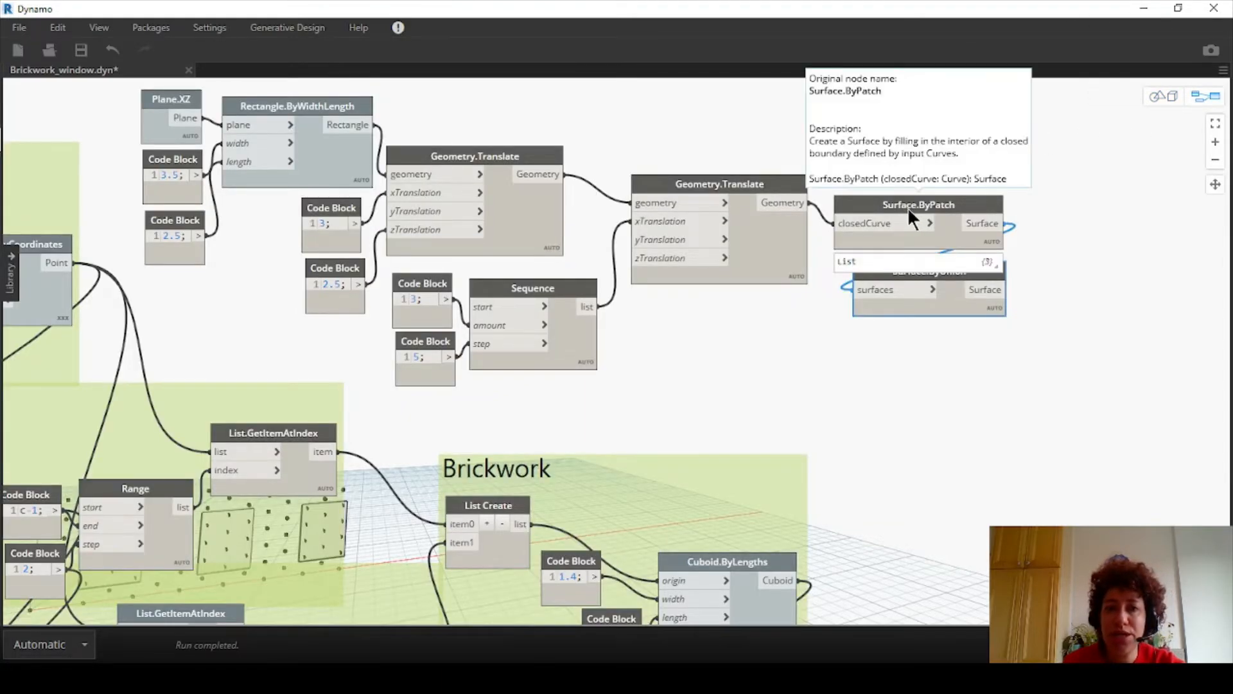
Group all the window nodes, from Plane.XZ to Surface.ByUnion, and title the group "Windows"
scroll(902, 219, down, 2)
drag(953, 123, 295, 353)
right_click(386, 149)
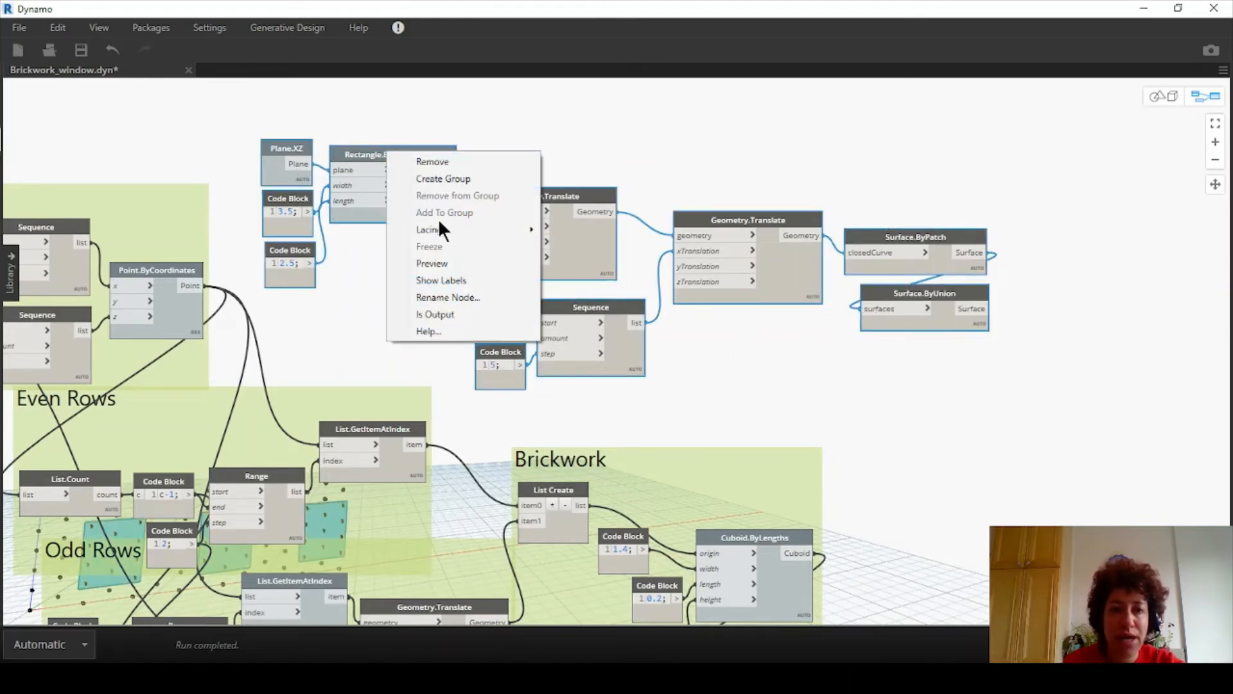
click(435, 178)
text(Windows)
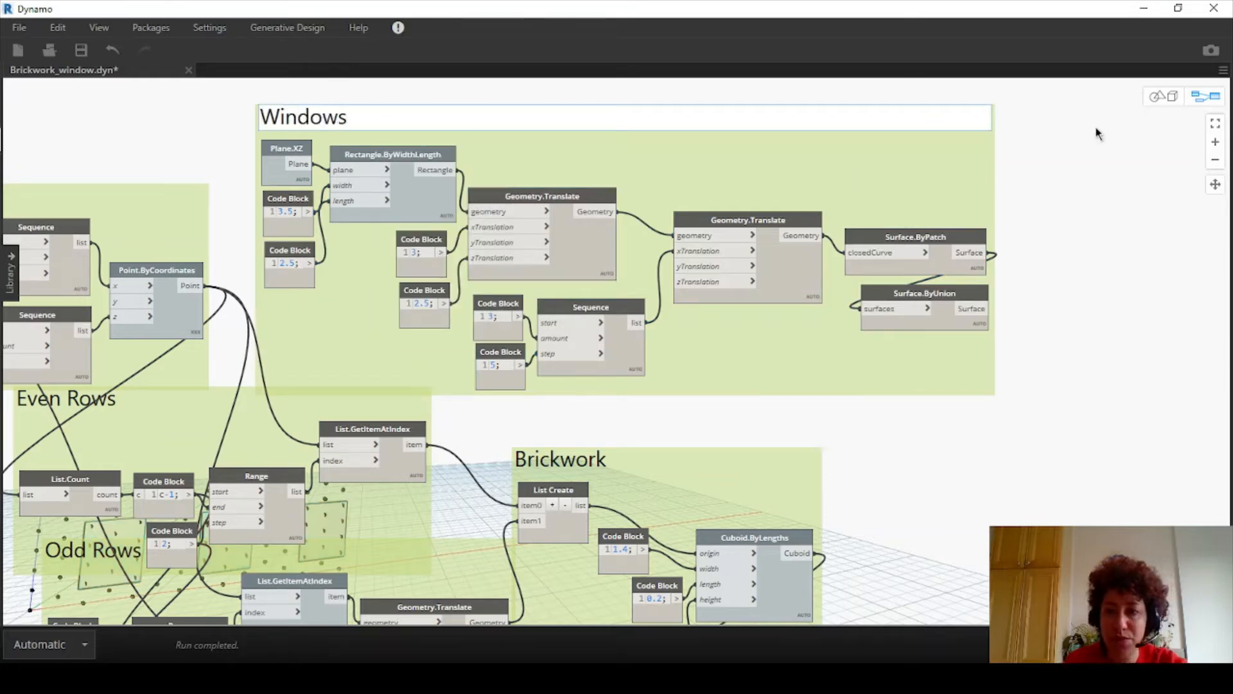
click(1137, 184)
Move the Windows group slightly higher on the canvas, away from the Brickwork group
scroll(903, 161, down, 2)
middle_drag(838, 230, 981, 237)
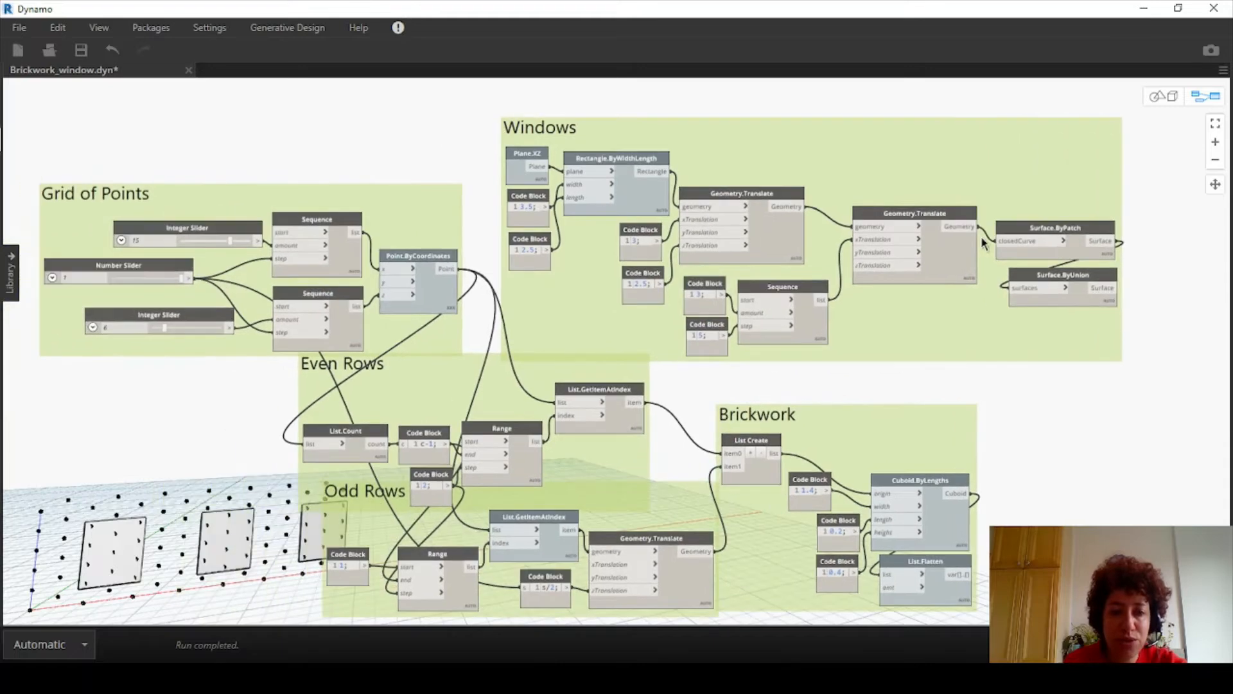
middle_drag(597, 206, 600, 264)
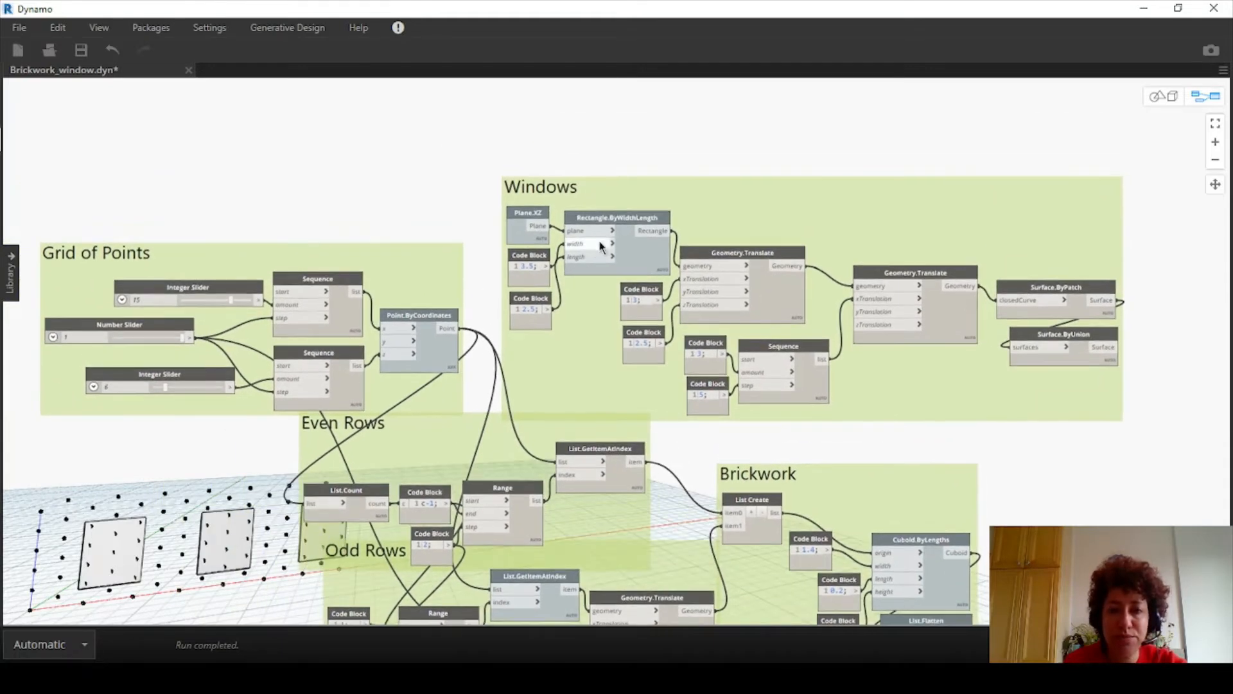
drag(847, 222, 828, 190)
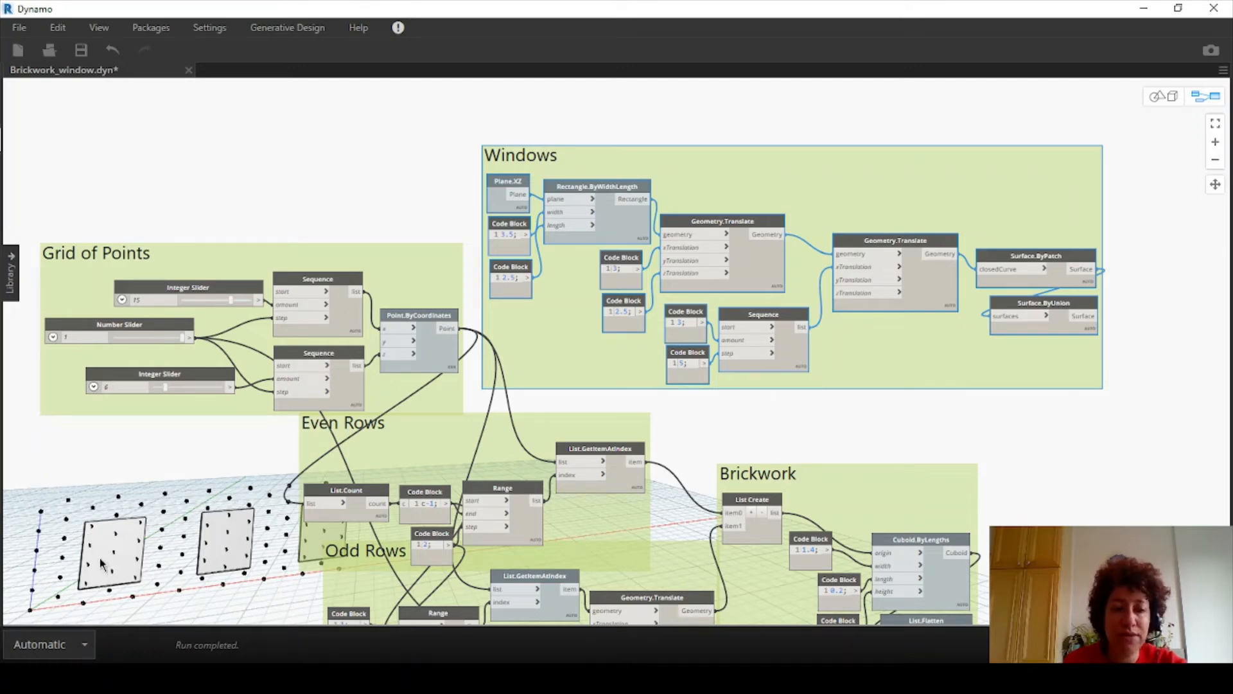
Add a Geometry.DoesIntersect node just below the end of the Windows group
middle_drag(832, 406, 845, 305)
scroll(963, 313, up, 1)
right_click(962, 314)
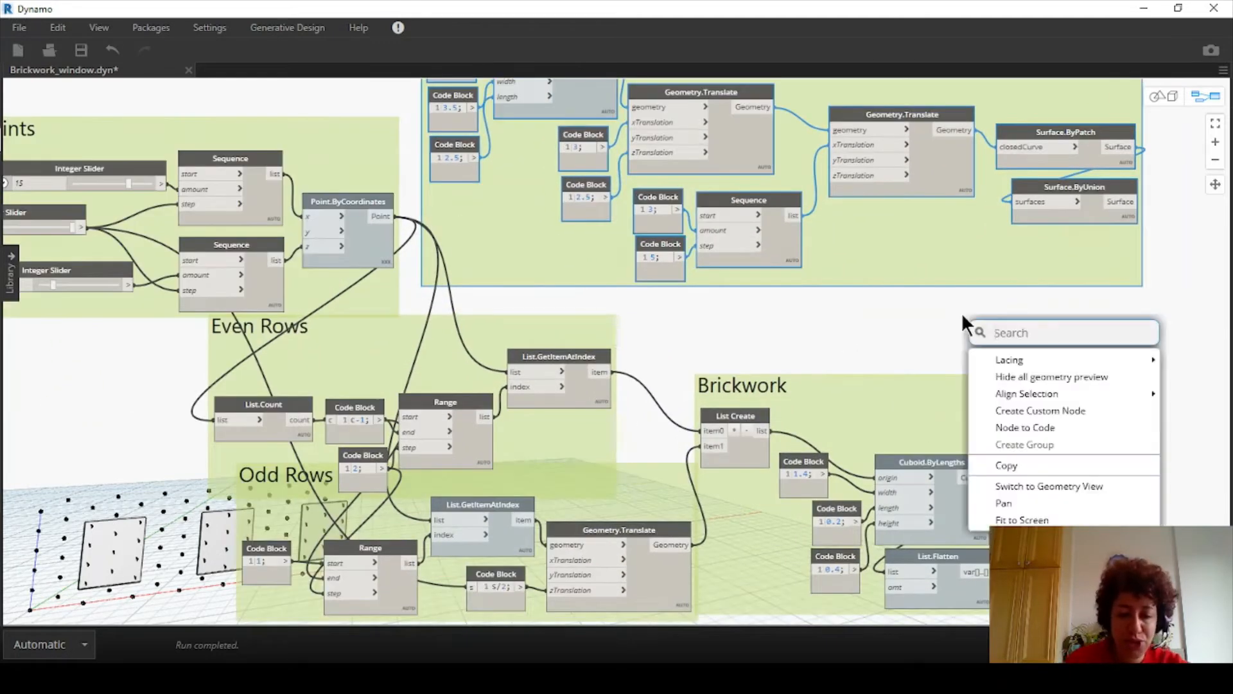
text(intersect)
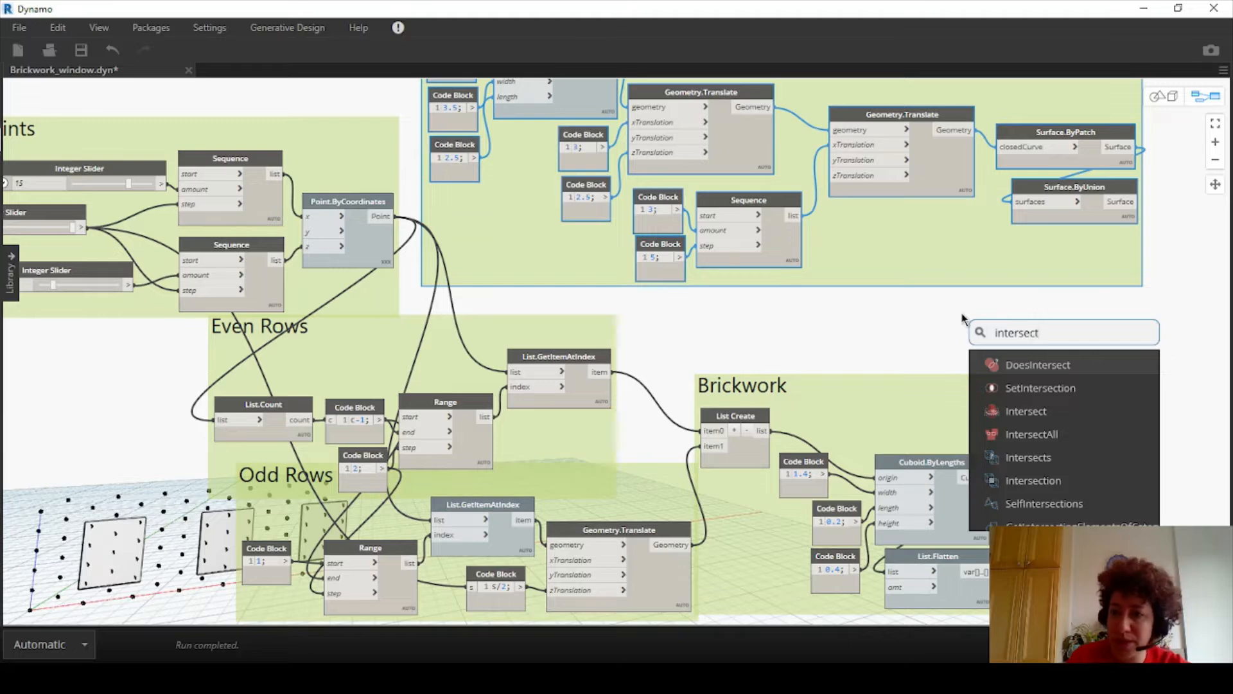
click(1050, 364)
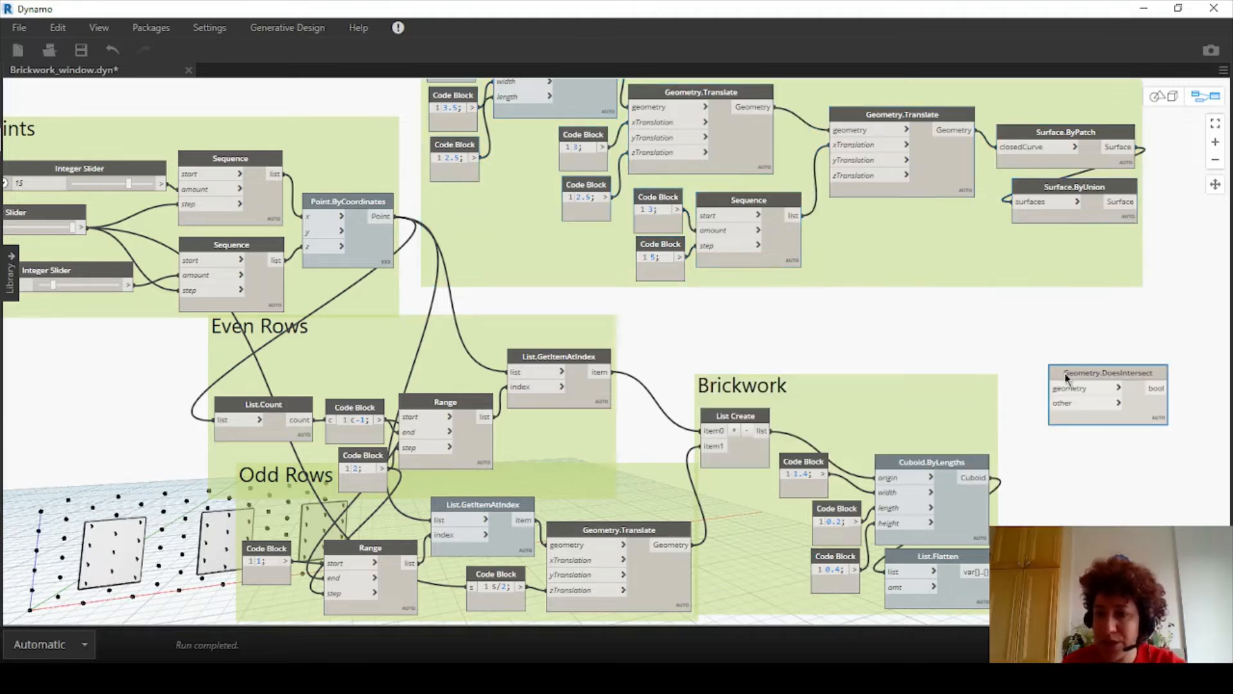
drag(1043, 368, 1046, 306)
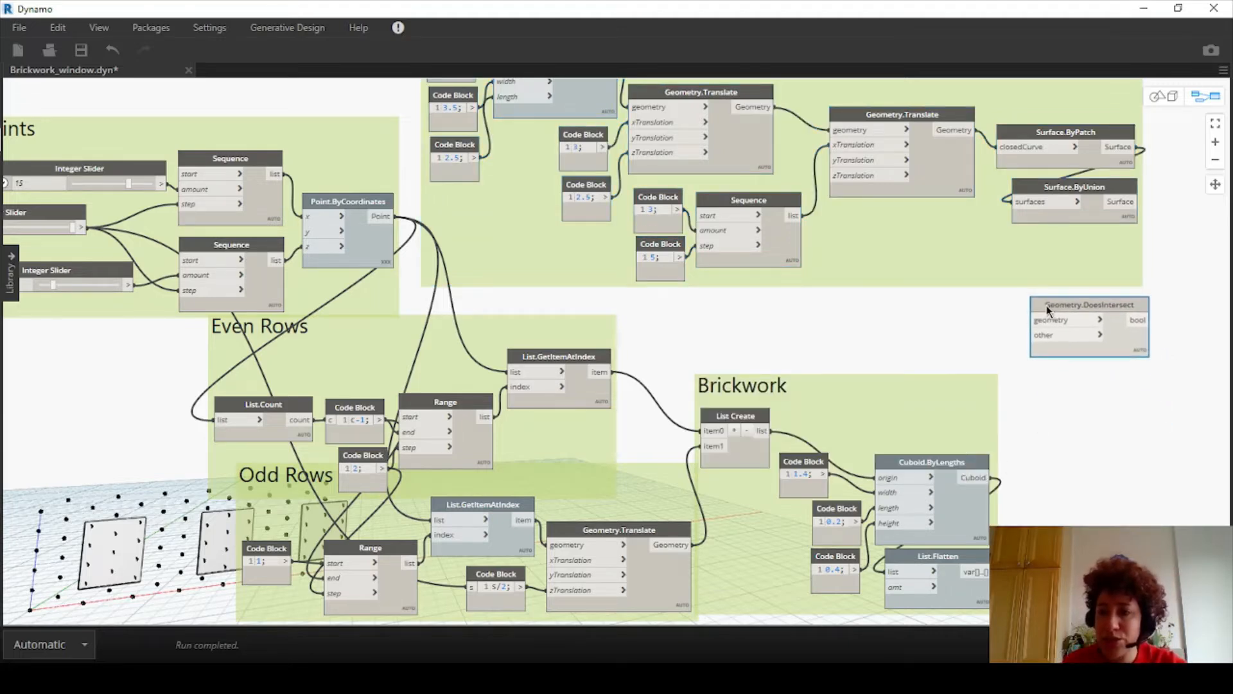
Connect Surface.ByUnion's surface to the DoesIntersect geometry input and the Brickwork List Create's list to its other input
click(969, 294)
click(1062, 183)
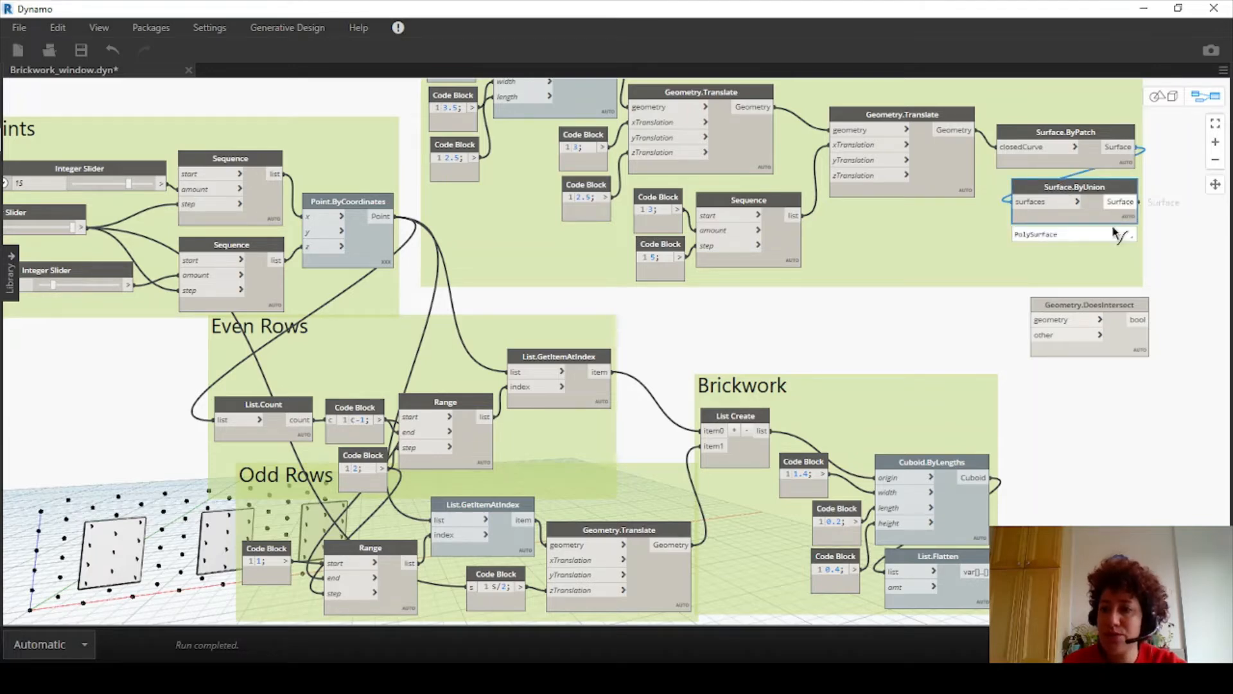
drag(1133, 202, 1031, 319)
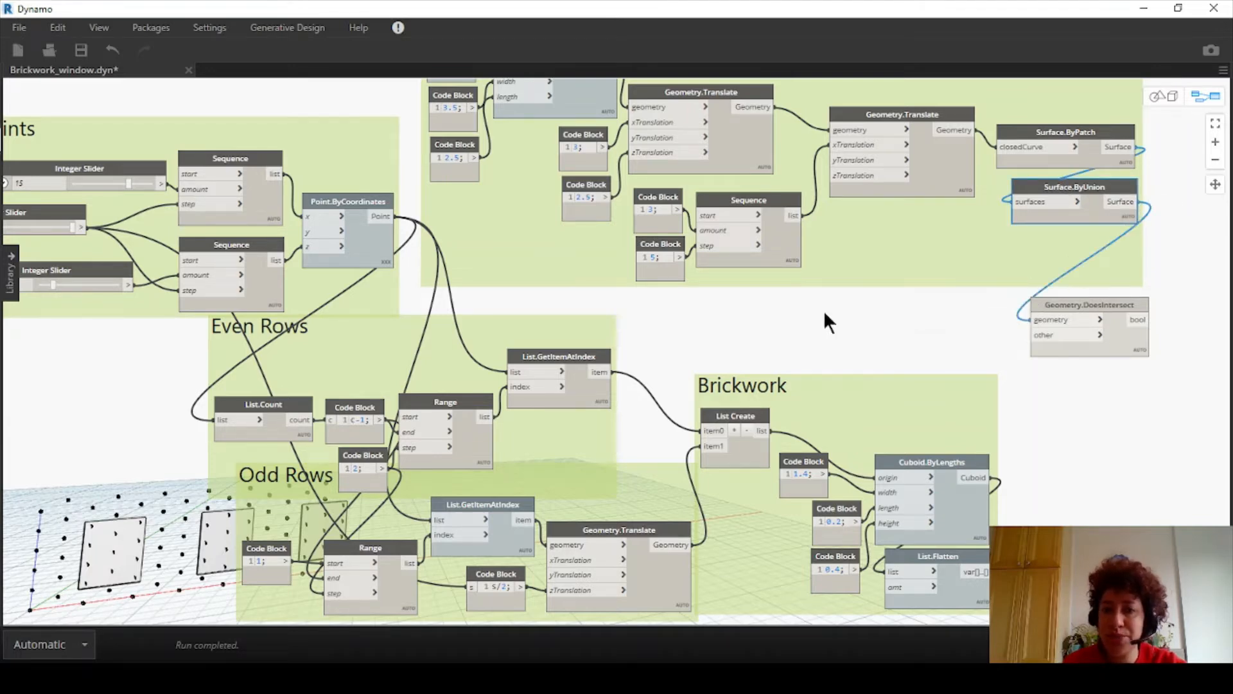
click(746, 416)
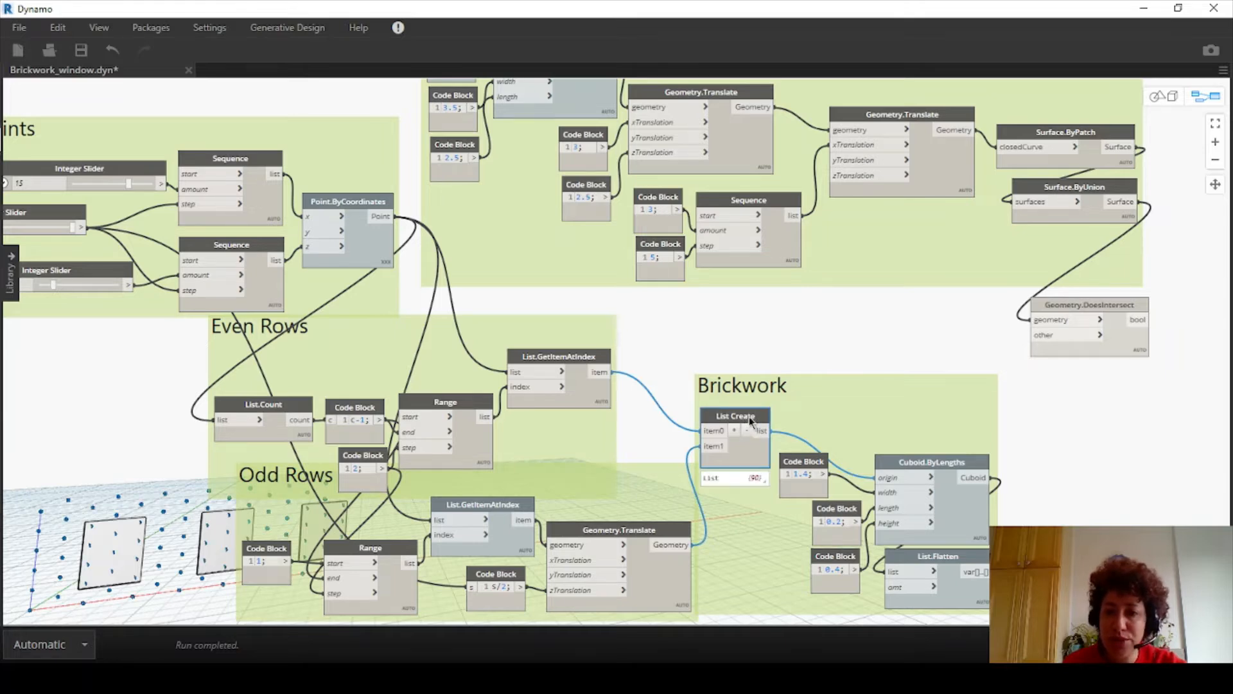
drag(762, 429, 1031, 335)
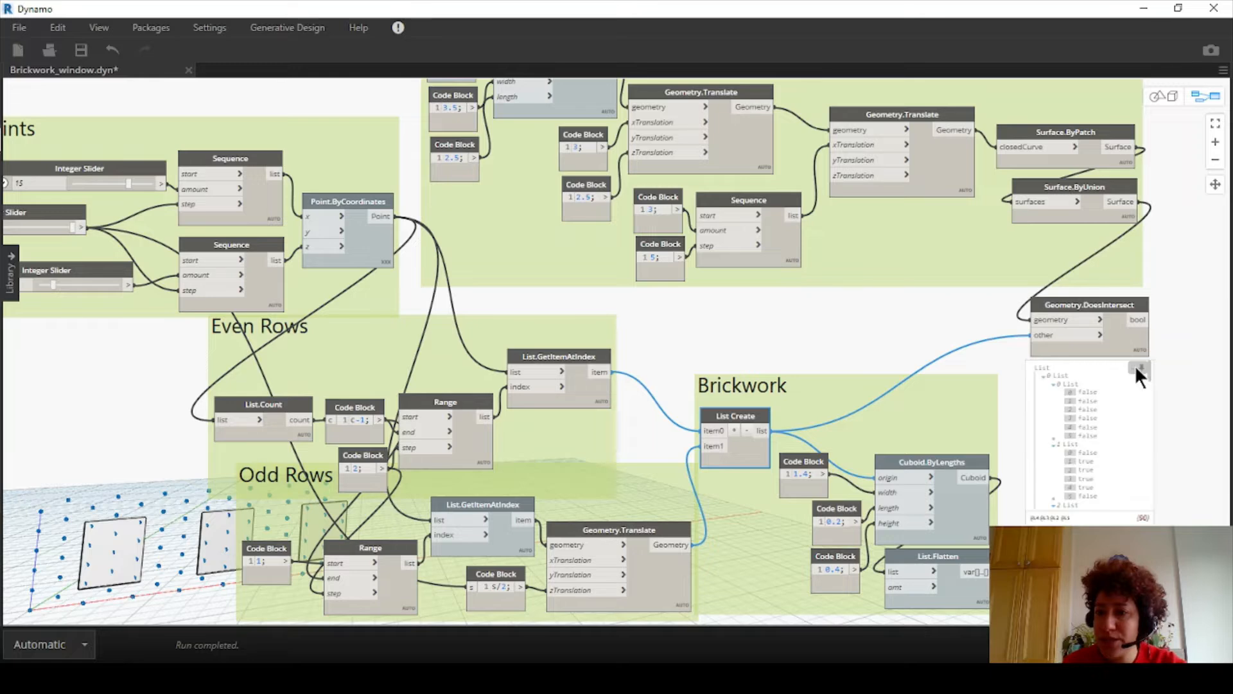
Examine the nested list of boolean values output by the Geometry.DoesIntersect node
click(1136, 424)
scroll(1153, 411, up, 1)
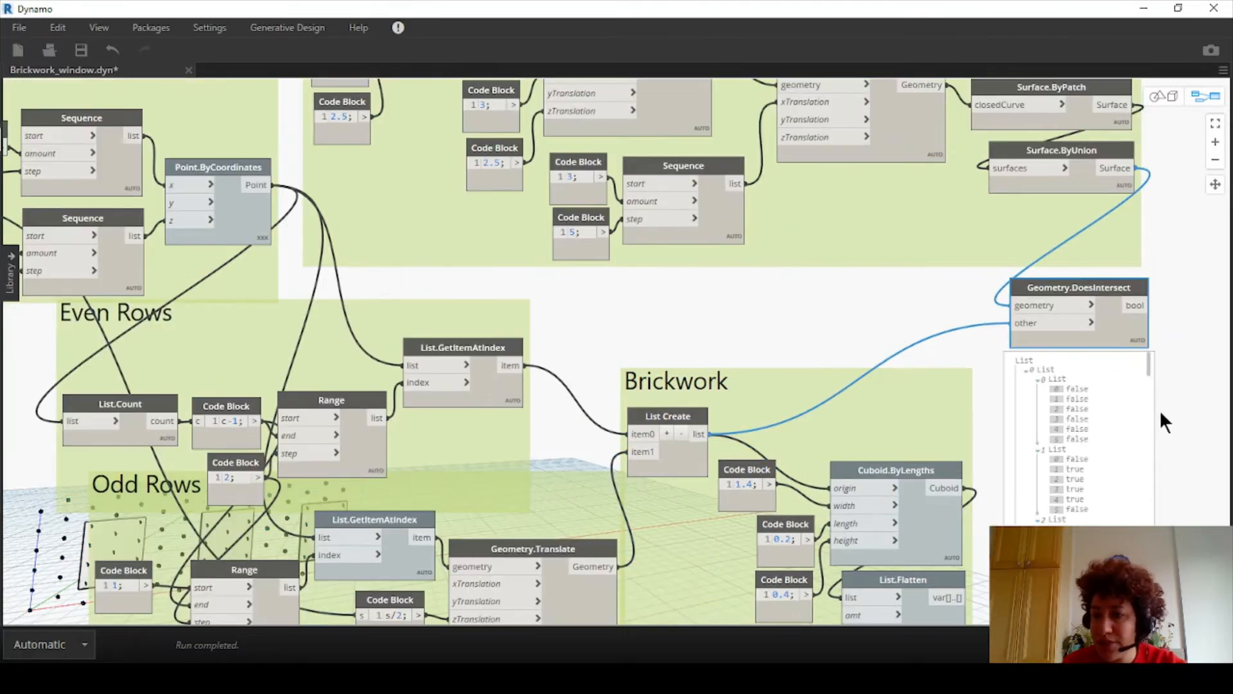
scroll(1160, 409, up, 3)
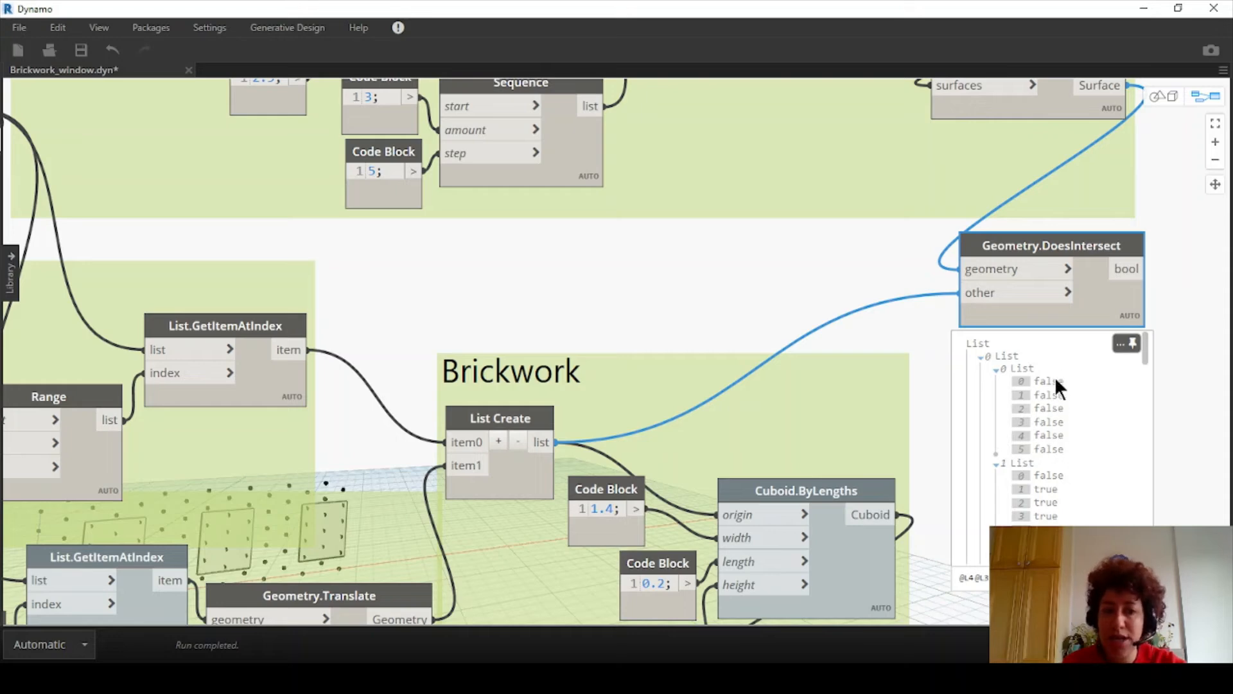
click(1153, 364)
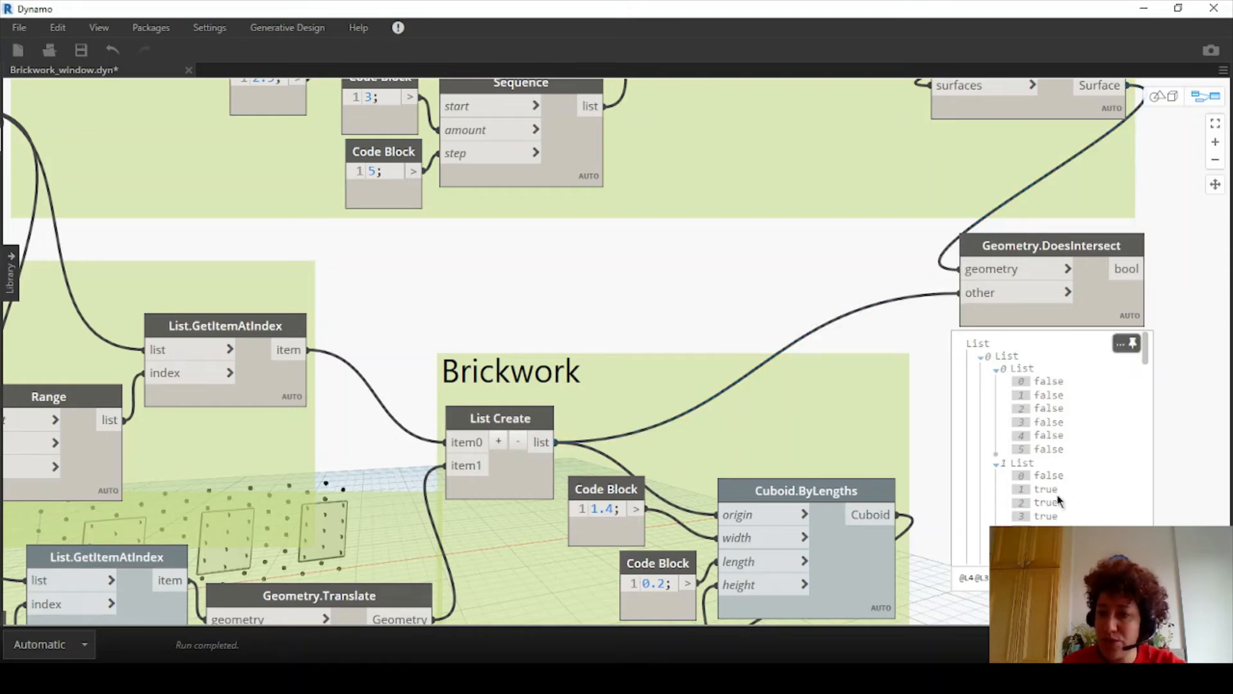
scroll(1032, 368, down, 3)
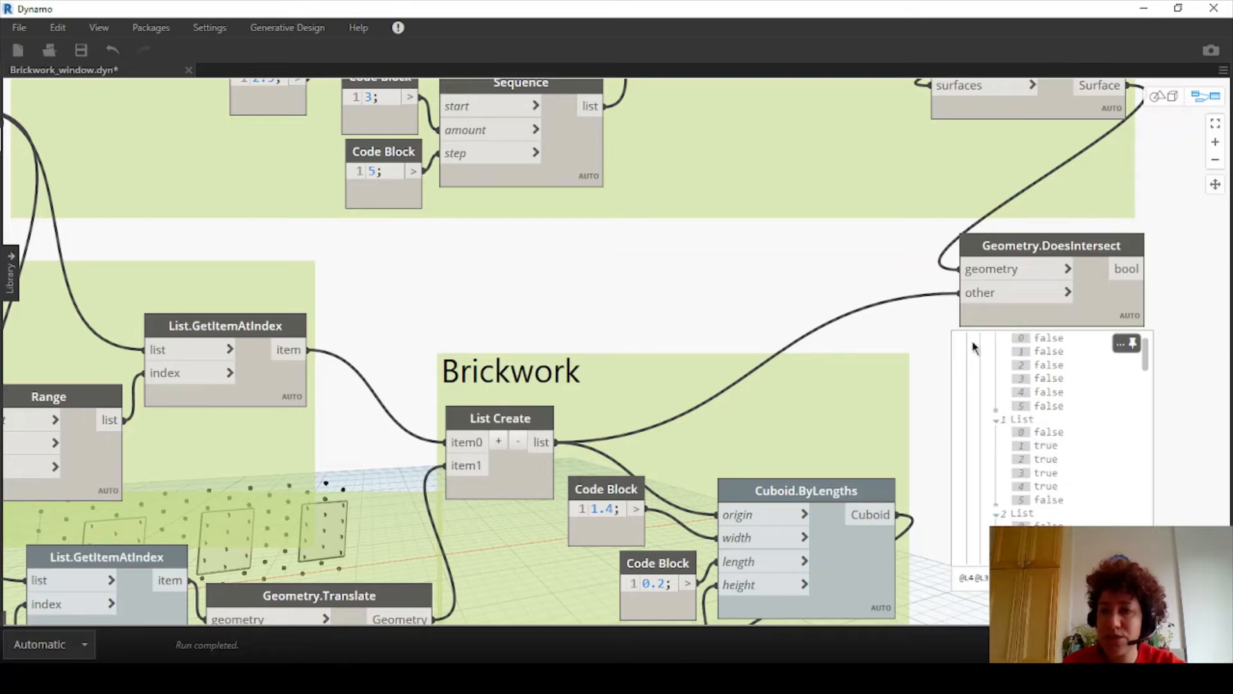
click(969, 313)
scroll(977, 309, down, 1)
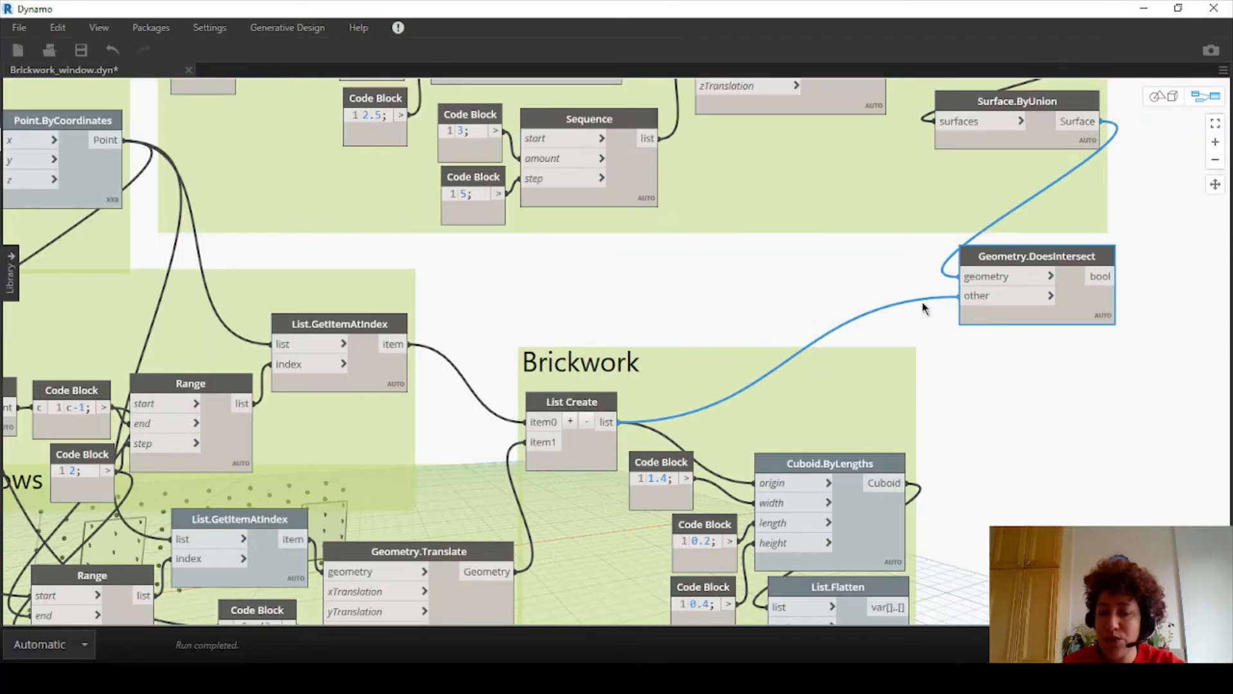
middle_drag(923, 307, 863, 287)
mouse_move(986, 255)
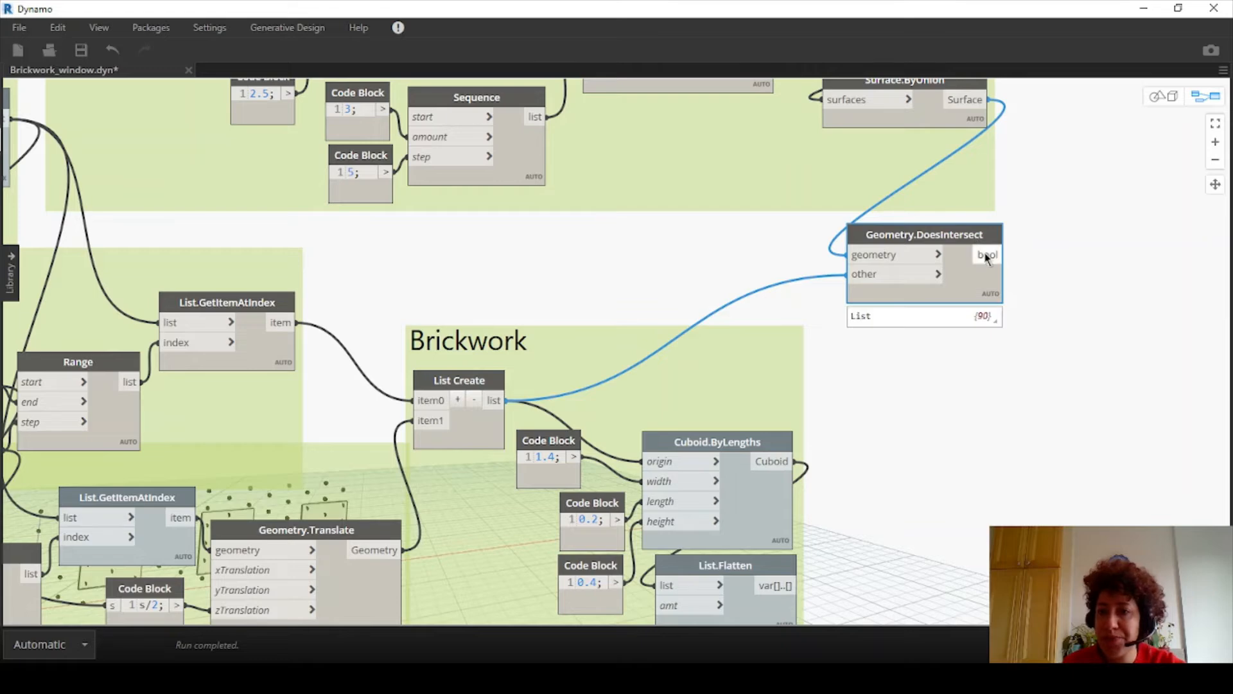
mouse_move(989, 315)
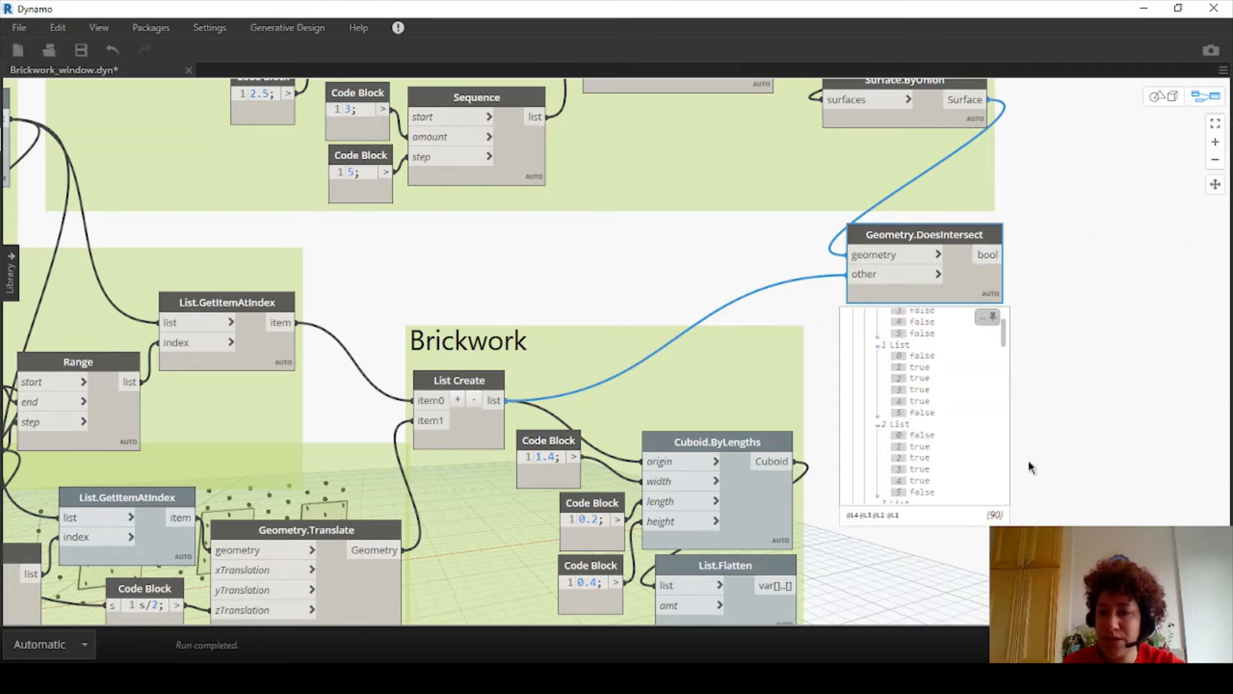
Add a List.FilterByBoolMask node beside the Geometry.DoesIntersect node
right_click(1088, 227)
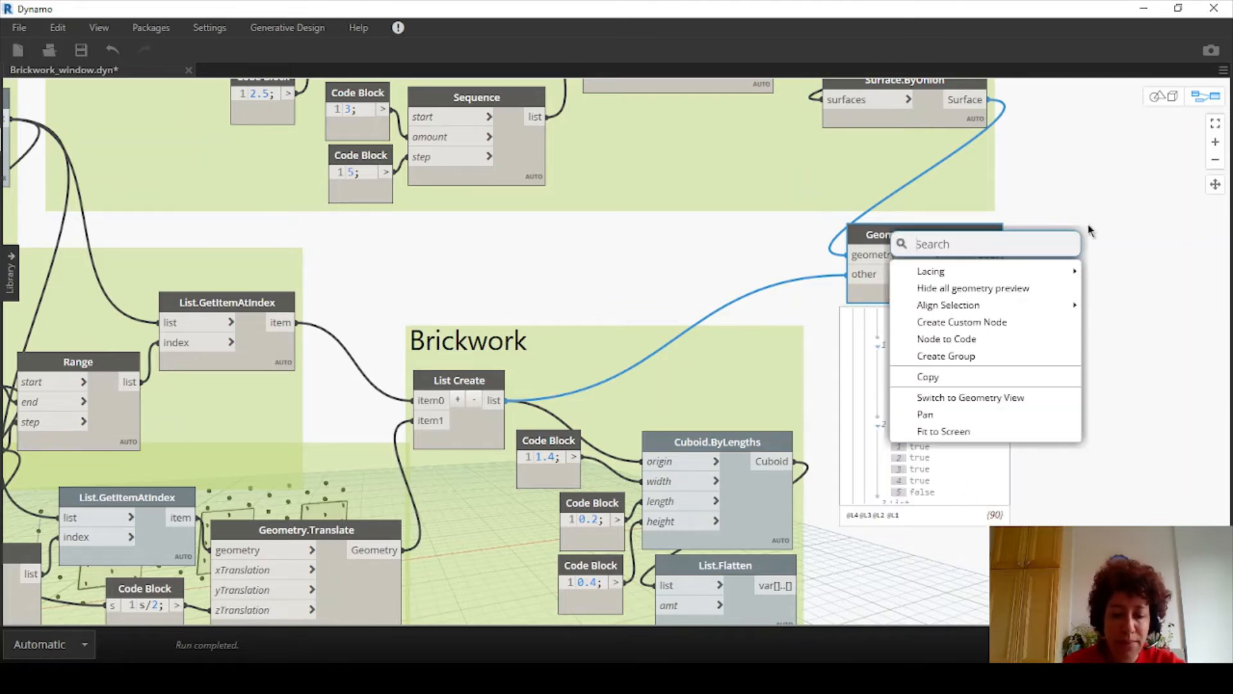
text(mask)
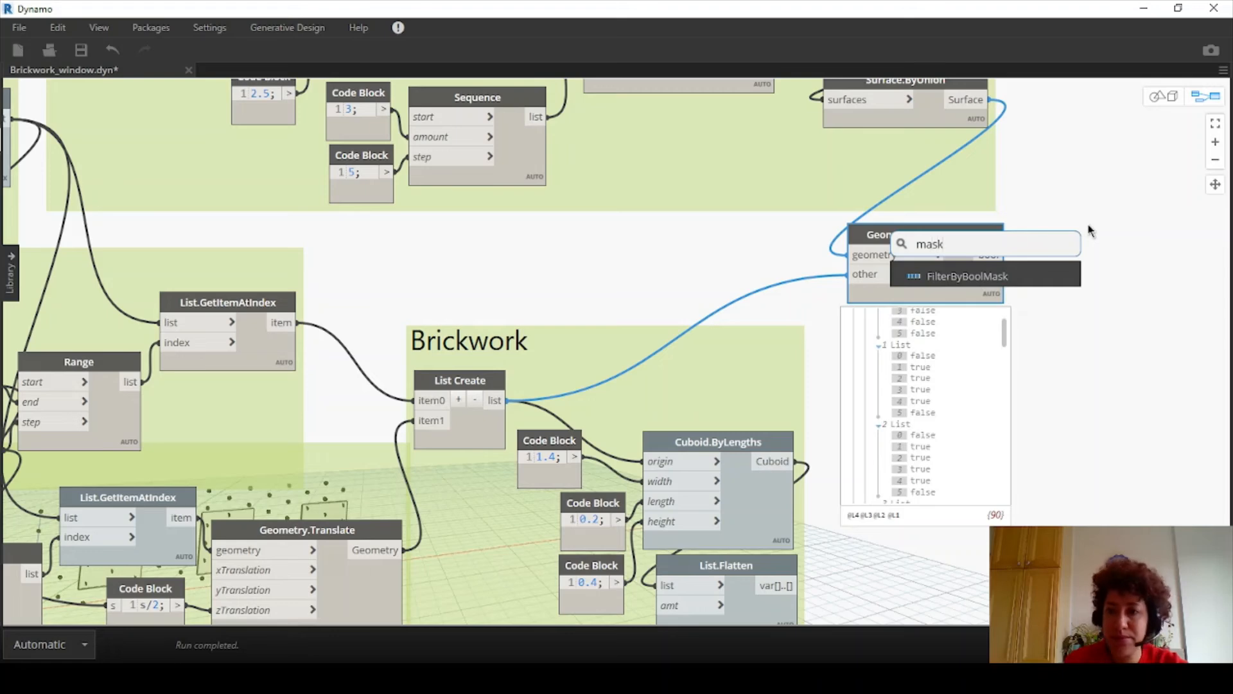
click(1040, 278)
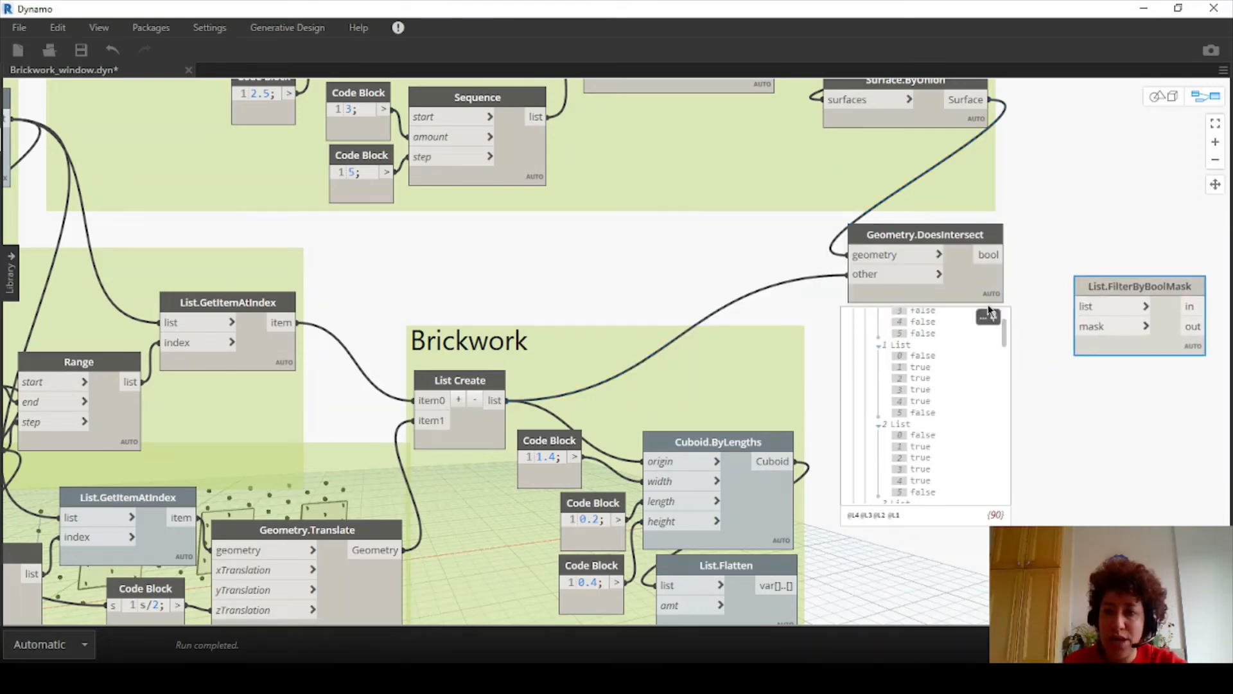
Connect the Brickwork List Create's list to List.FilterByBoolMask's list input and Geometry.DoesIntersect's bool to its mask input
click(988, 316)
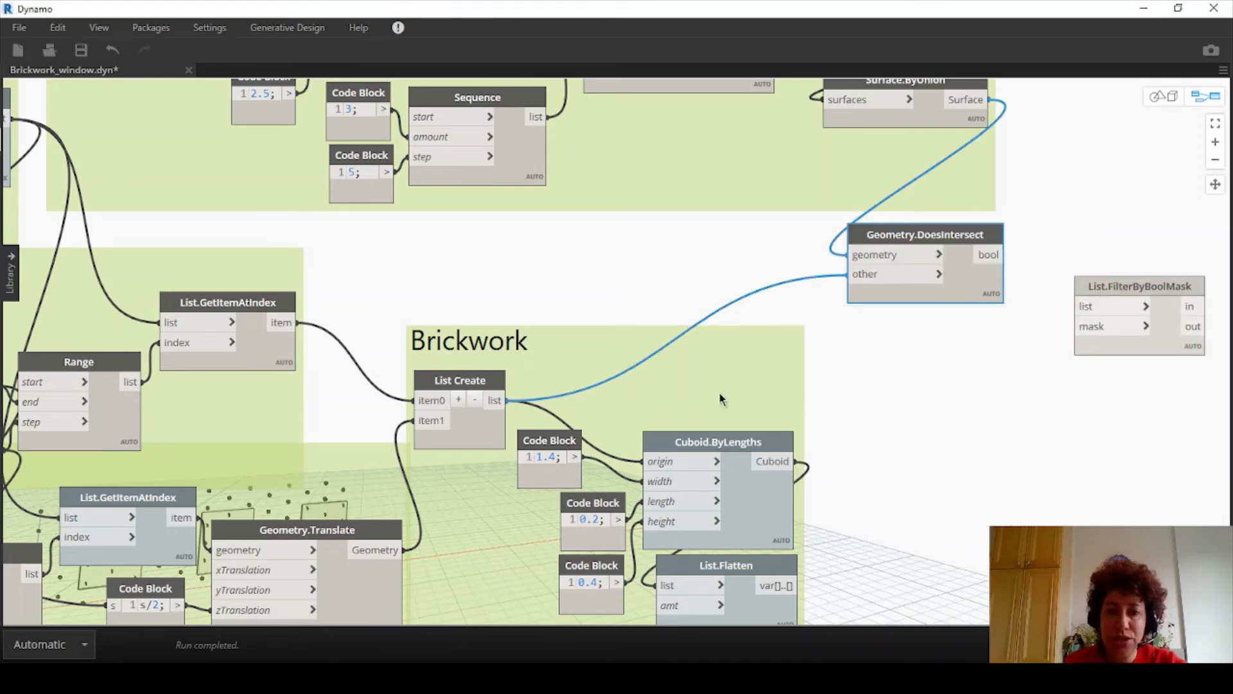
click(494, 400)
click(1079, 307)
drag(1112, 286, 1061, 327)
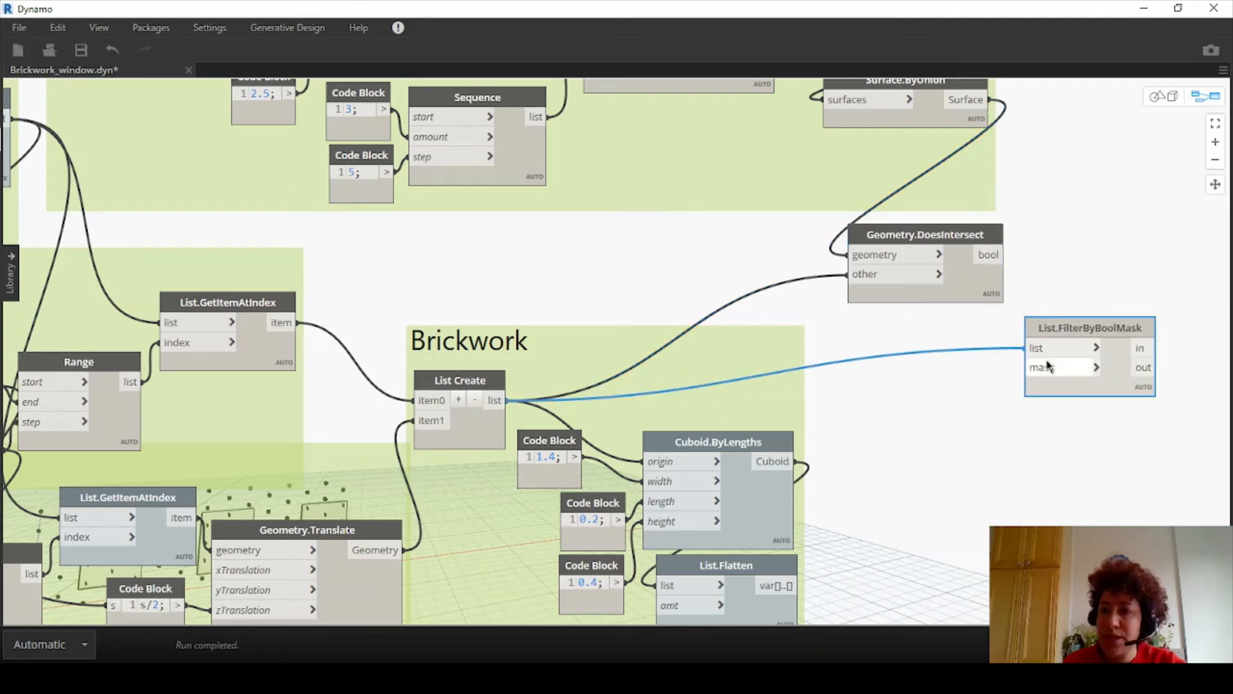
click(994, 255)
click(1028, 368)
drag(1031, 383, 926, 405)
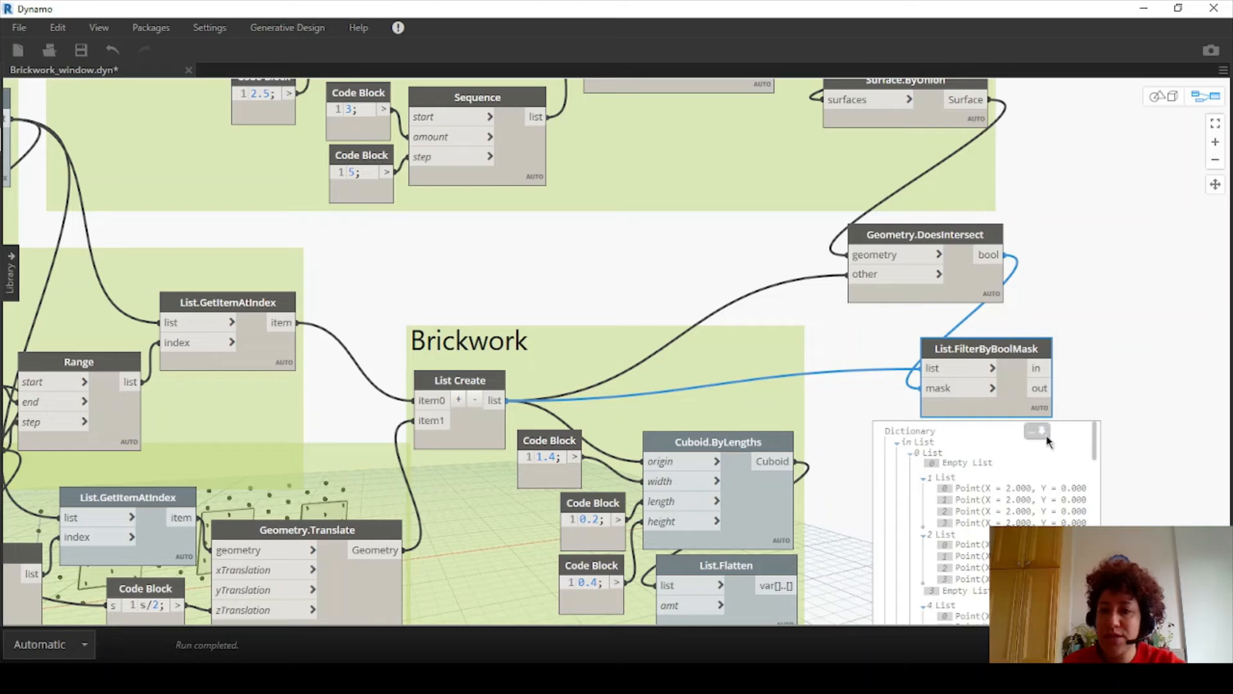
mouse_move(1046, 431)
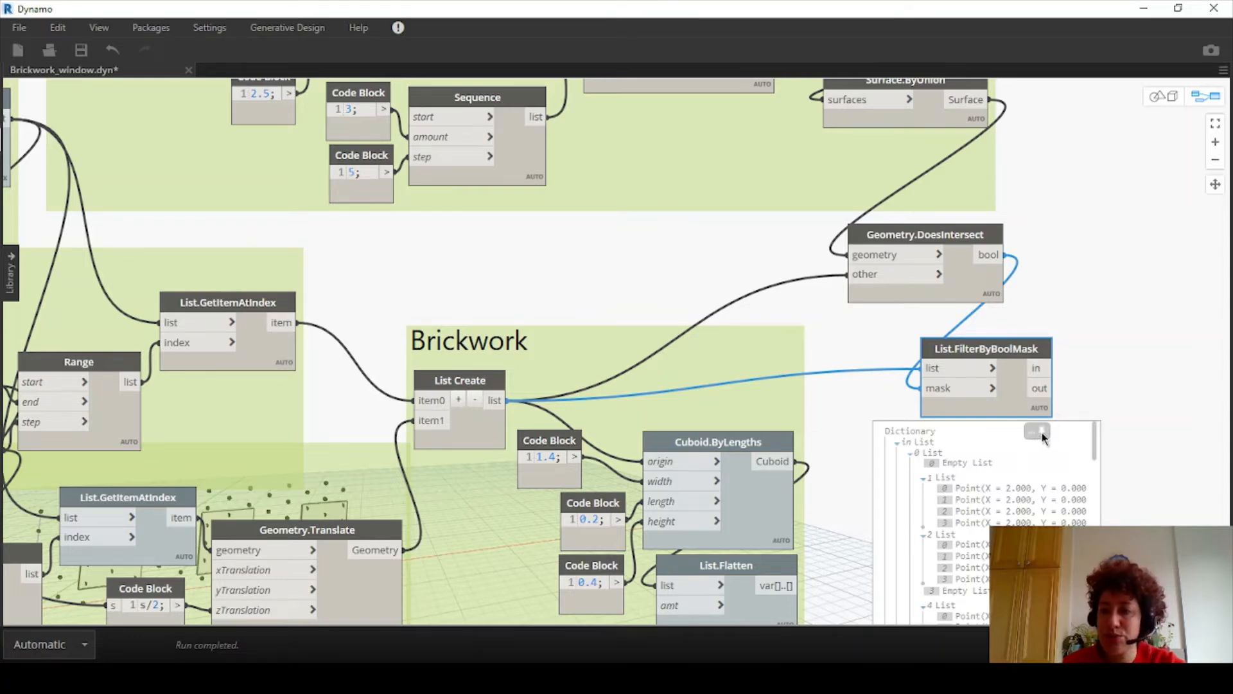
Add an Object.Identity node beside List.FilterByBoolMask and feed it the filter's in output
right_click(1096, 368)
text(i)
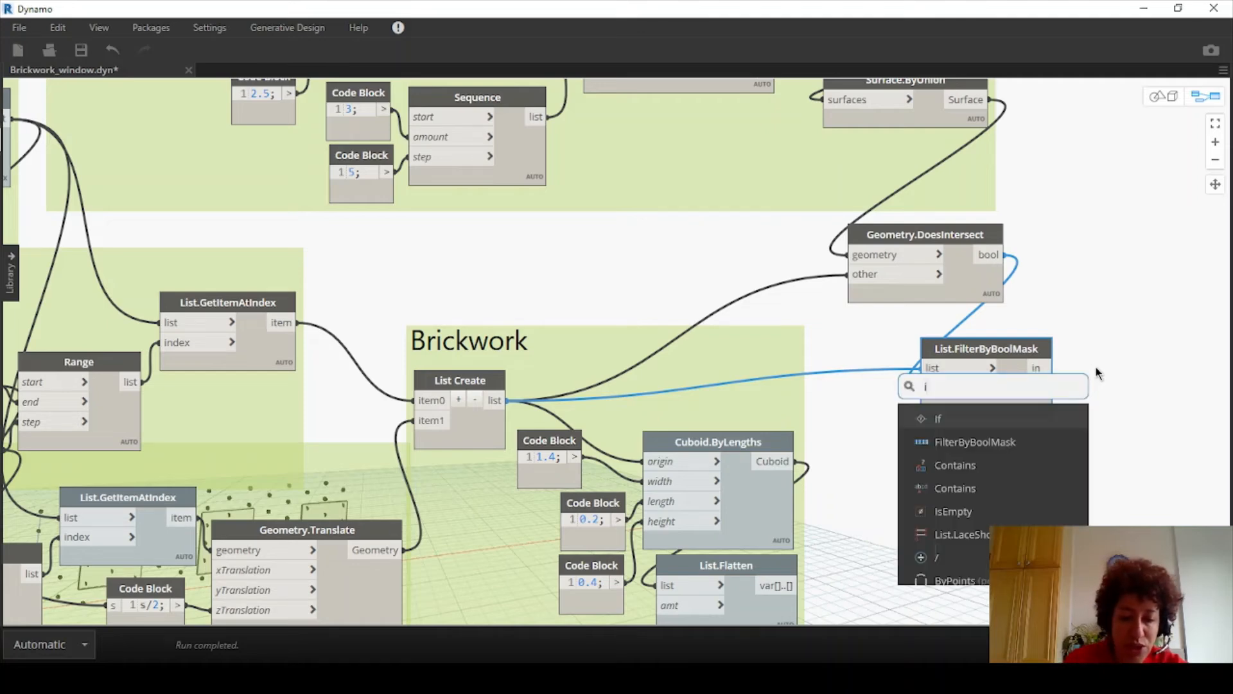
text(dentity)
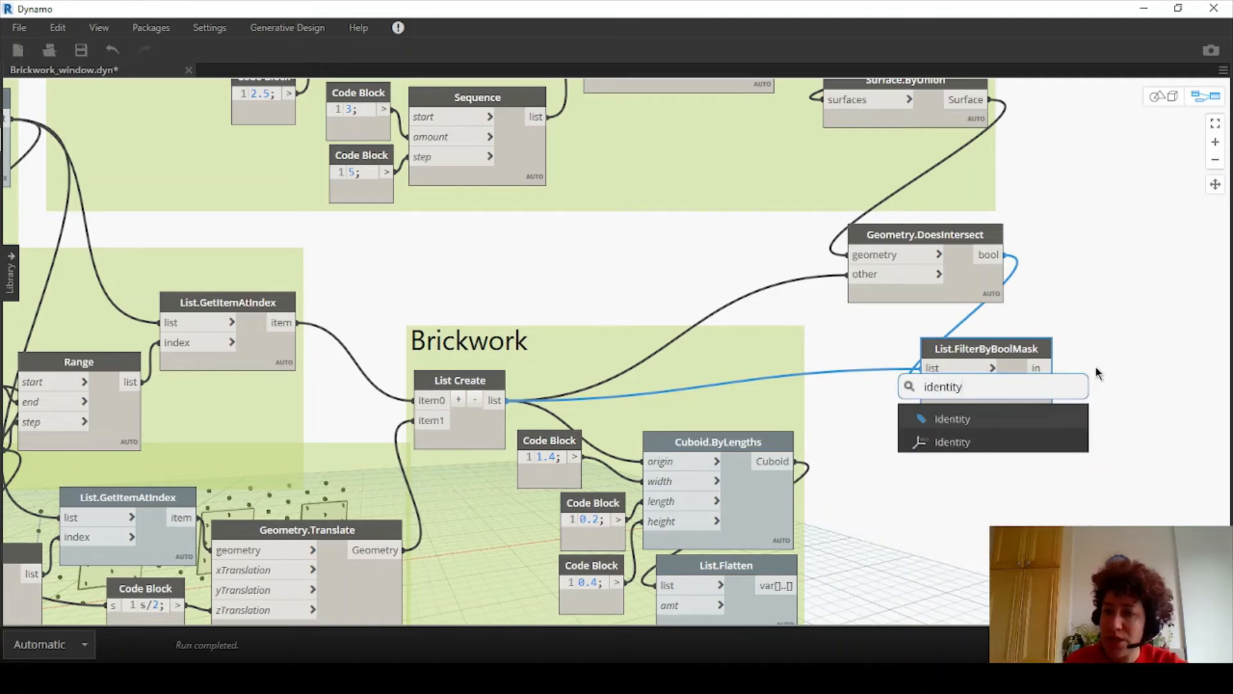
click(1012, 418)
drag(1104, 427, 1165, 358)
drag(1054, 368, 1077, 383)
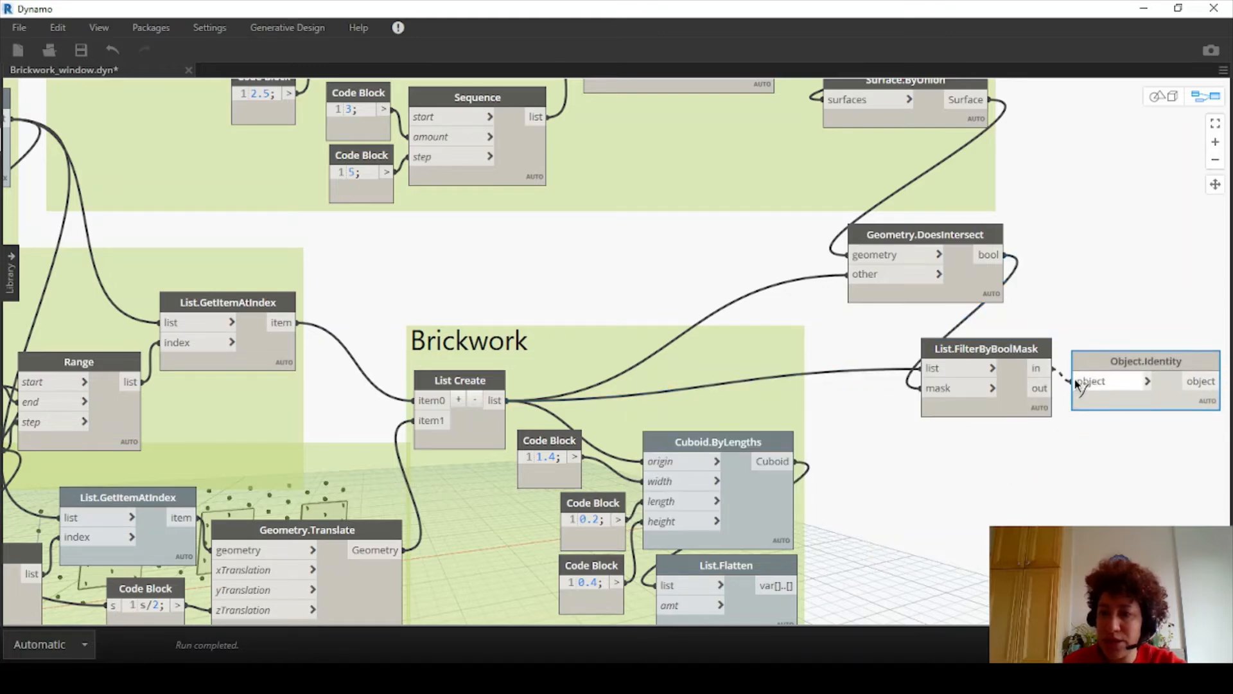
click(1083, 385)
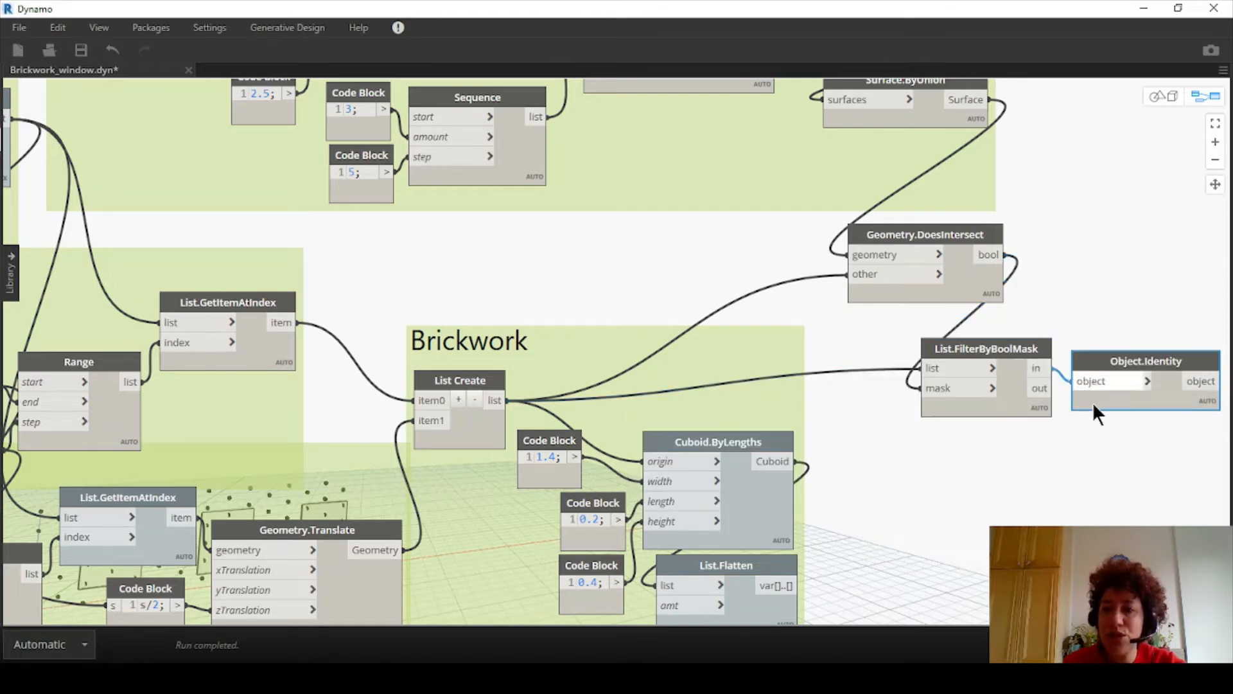
mouse_move(1098, 412)
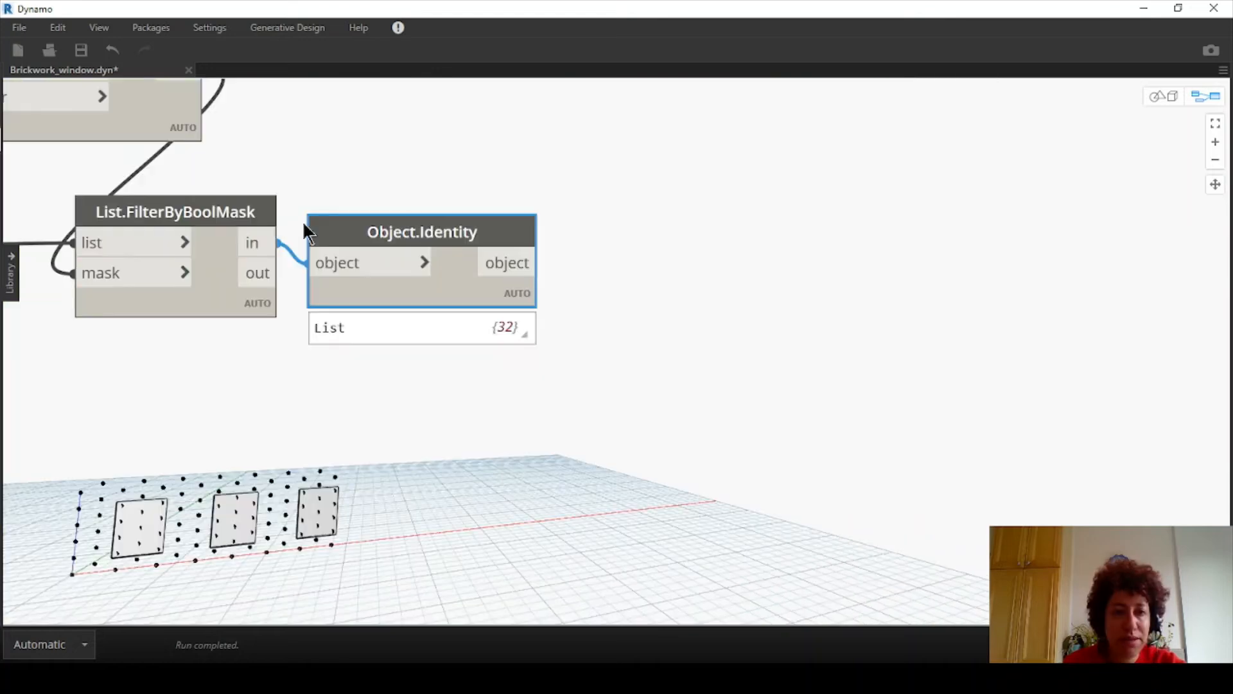
Turn off the geometry preview of the List.FilterByBoolMask and Geometry.DoesIntersect nodes
right_click(207, 203)
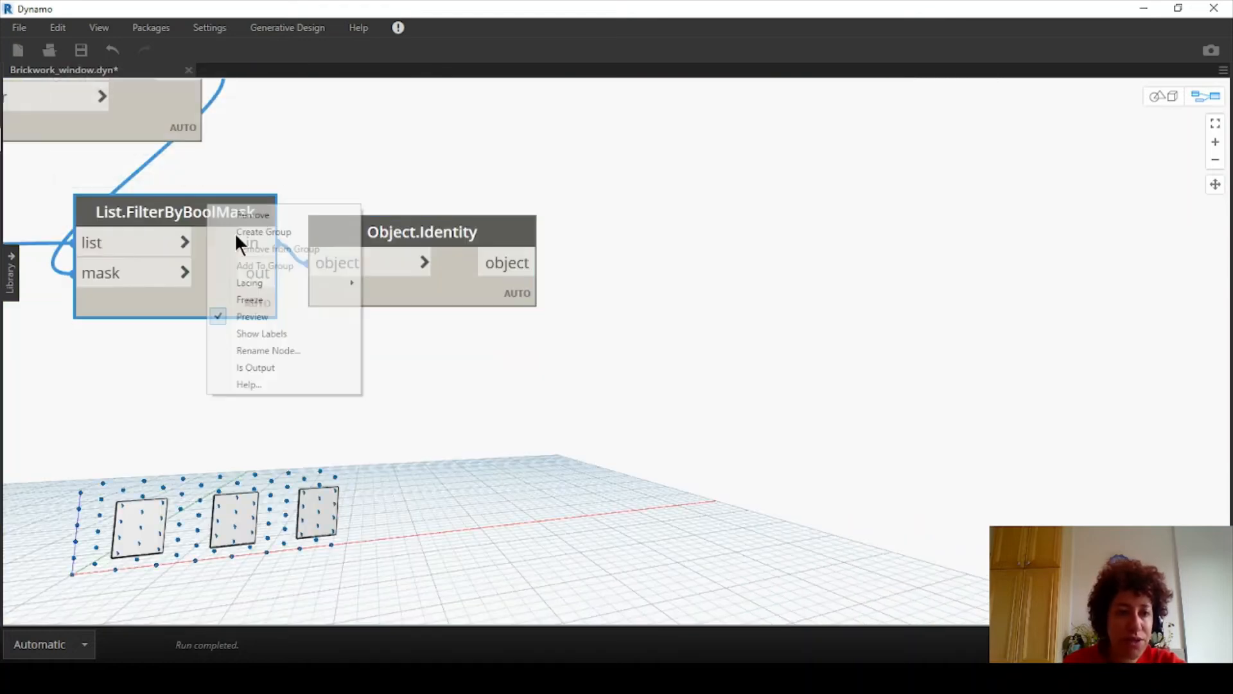
click(251, 317)
scroll(418, 399, down, 4)
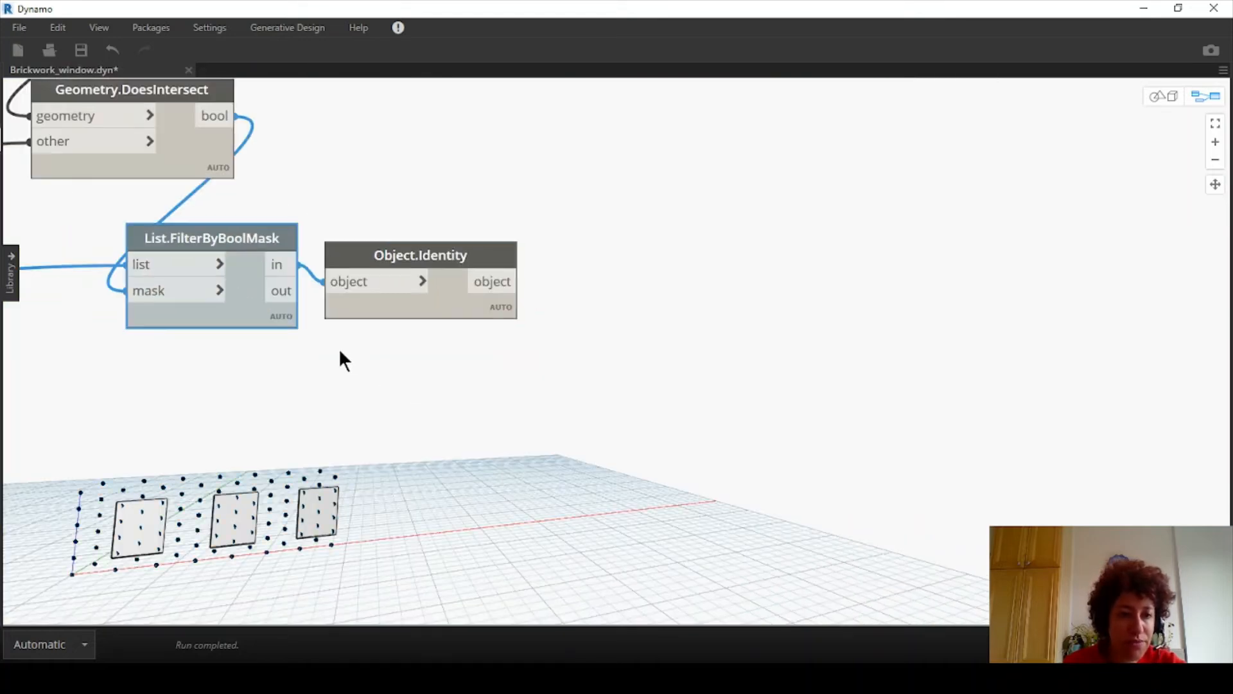
click(183, 201)
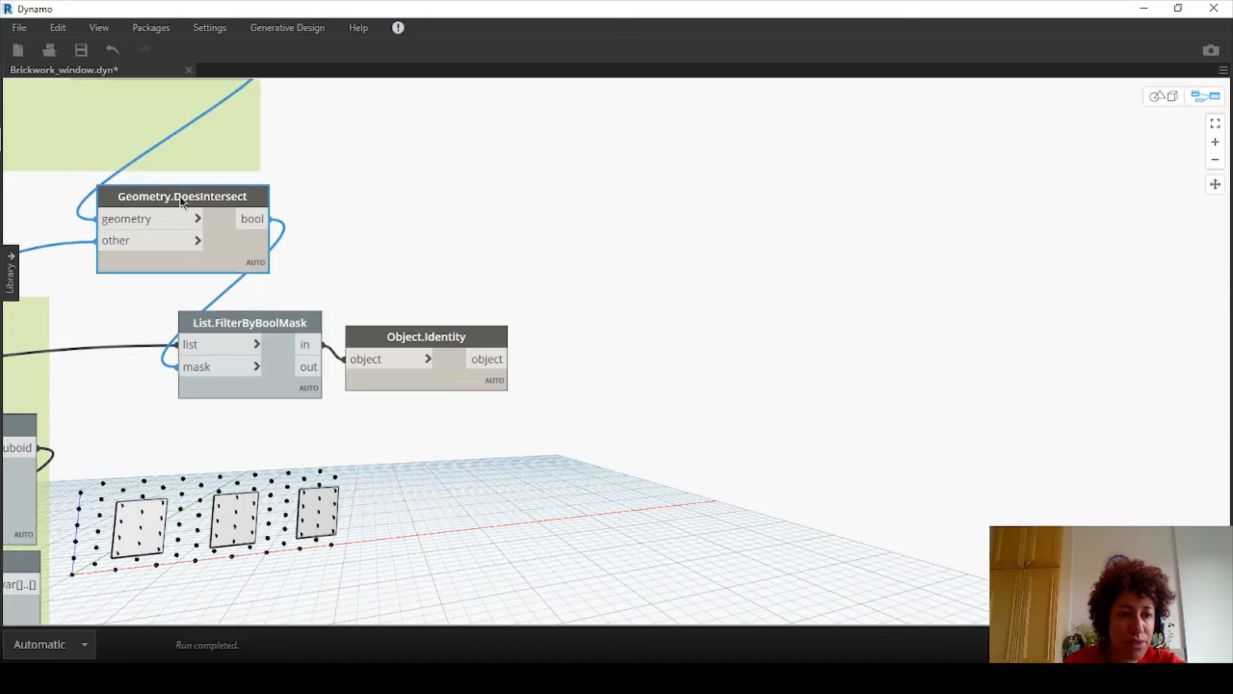
right_click(183, 201)
click(265, 316)
Turn off the geometry preview of the List Create node in the Brickwork group
scroll(277, 322, down, 1)
middle_drag(276, 322, 779, 277)
right_click(302, 313)
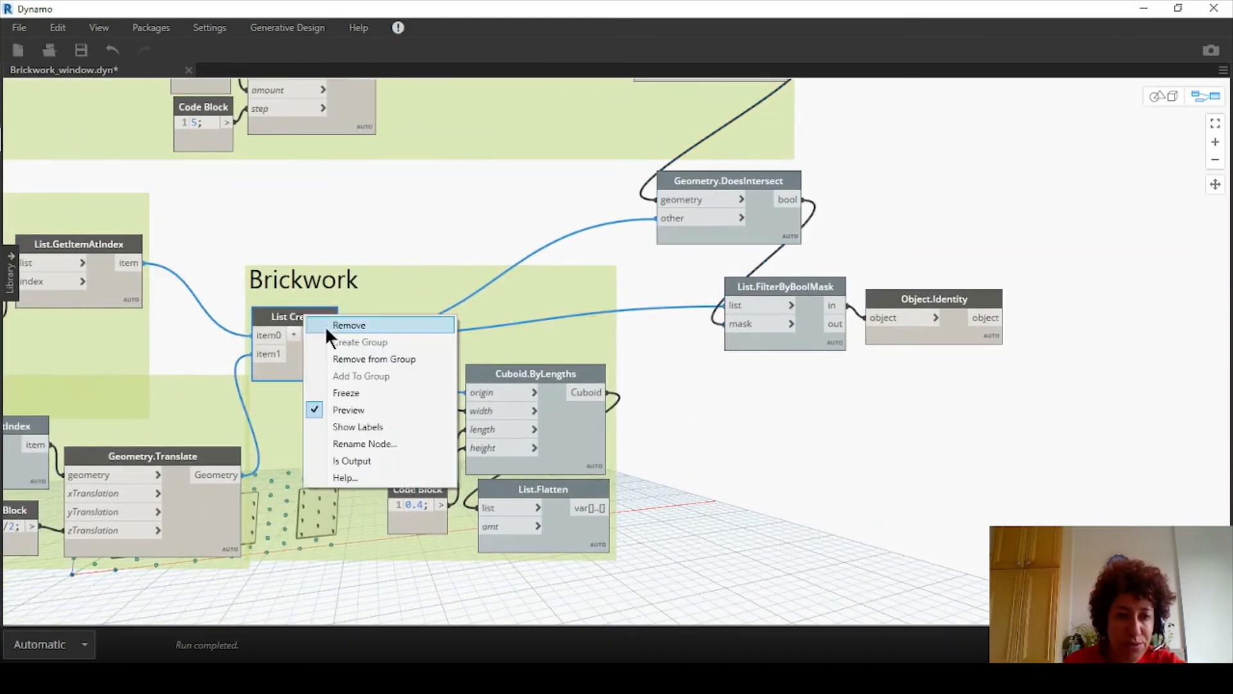
click(351, 408)
Turn off the geometry preview of List.GetItemAtIndex in Even Rows and Geometry.Translate in Odd Rows
scroll(357, 359, down, 1)
middle_drag(484, 316, 813, 309)
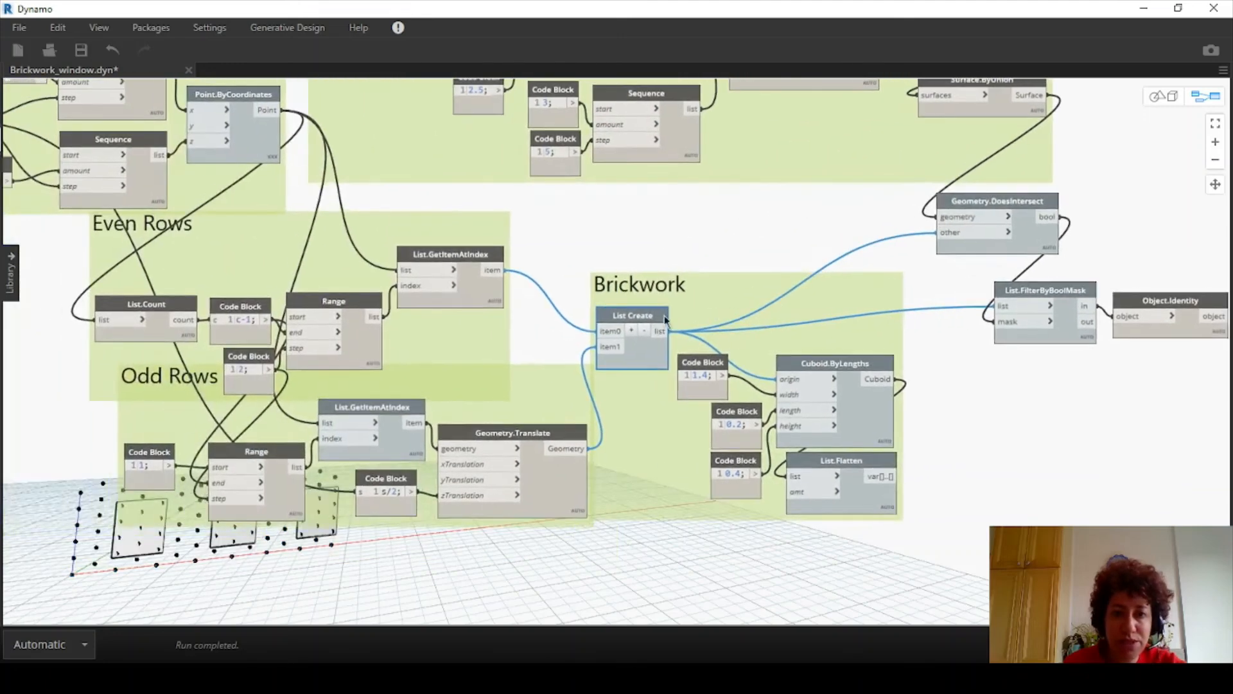
scroll(455, 238, up, 3)
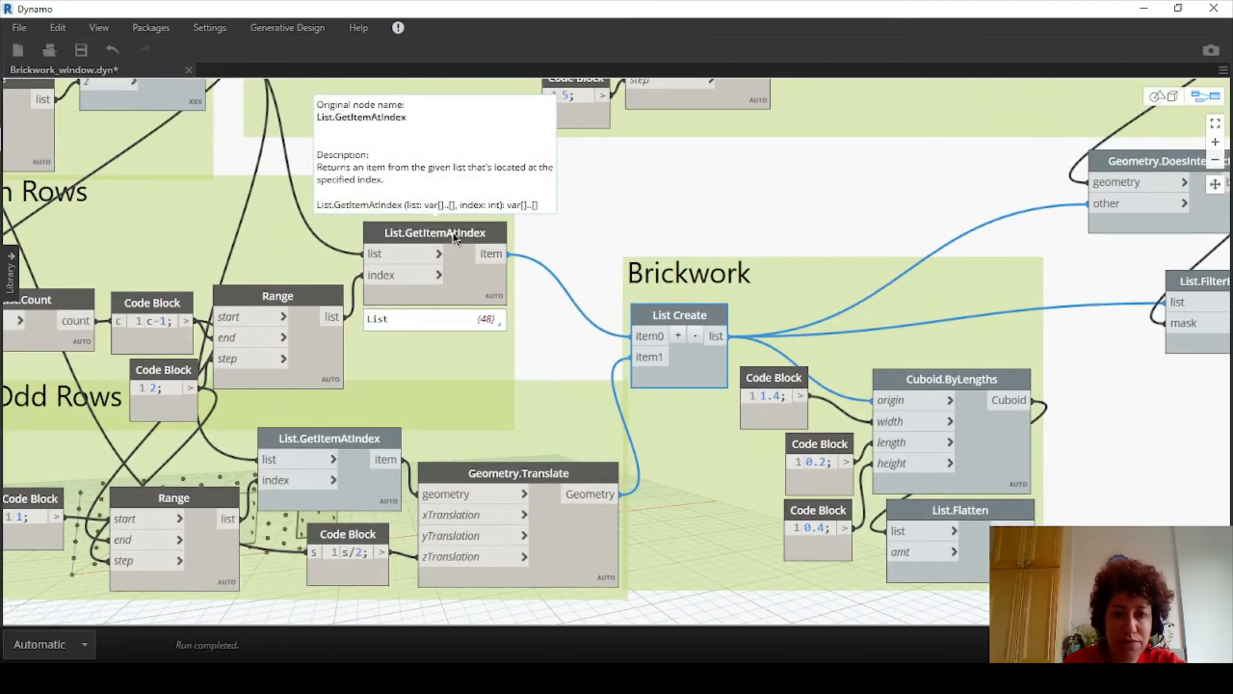
right_click(455, 237)
click(507, 338)
click(537, 472)
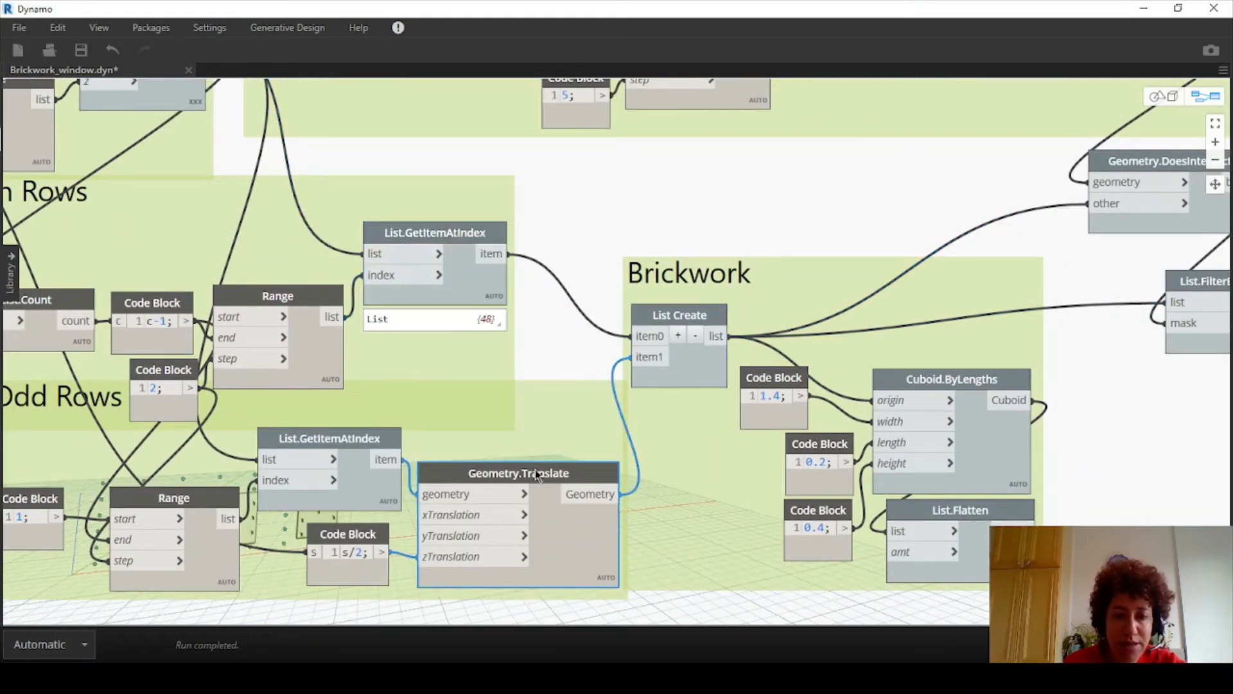
right_click(535, 469)
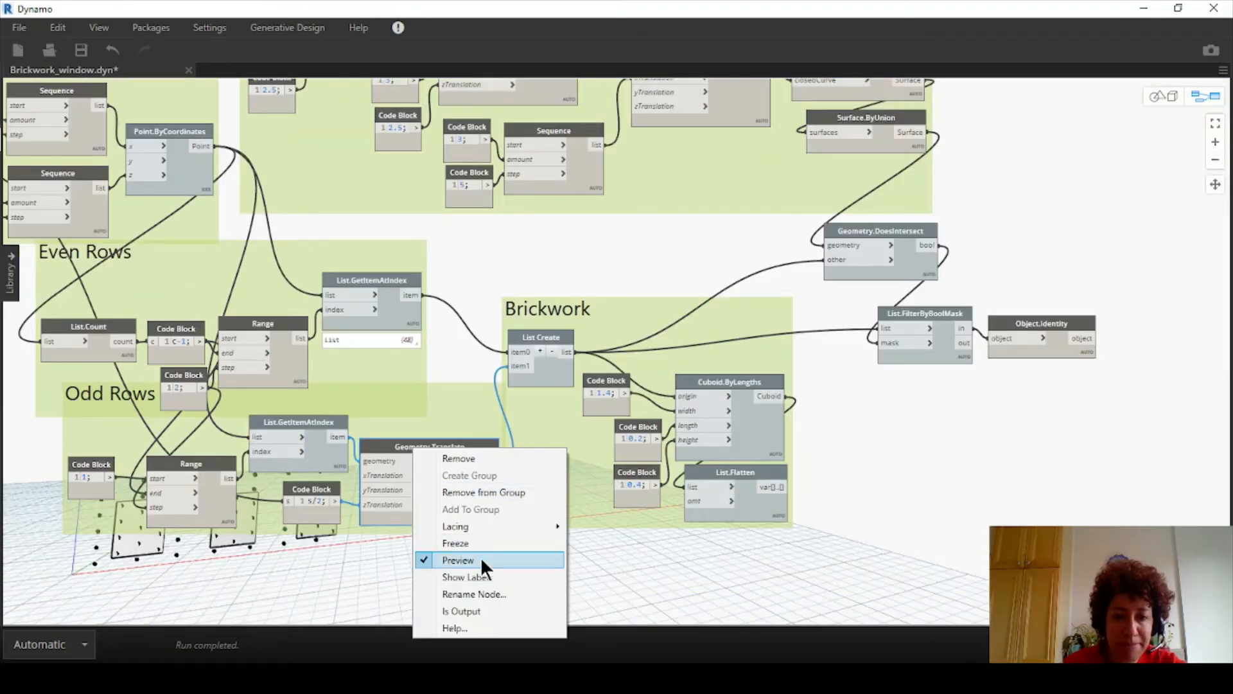
click(480, 557)
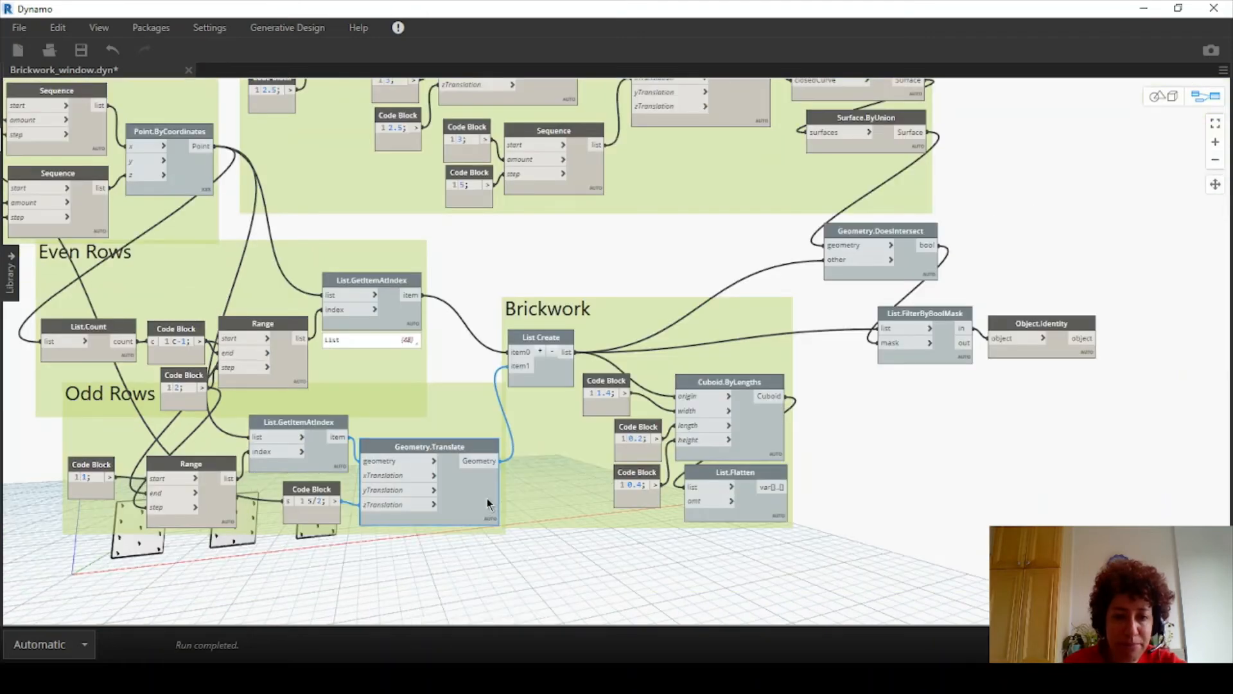
Space Object.Identity away from List.FilterByBoolMask and feed it the filter's out output instead of in
scroll(486, 504, down, 1)
middle_drag(857, 435, 127, 452)
scroll(134, 453, up, 4)
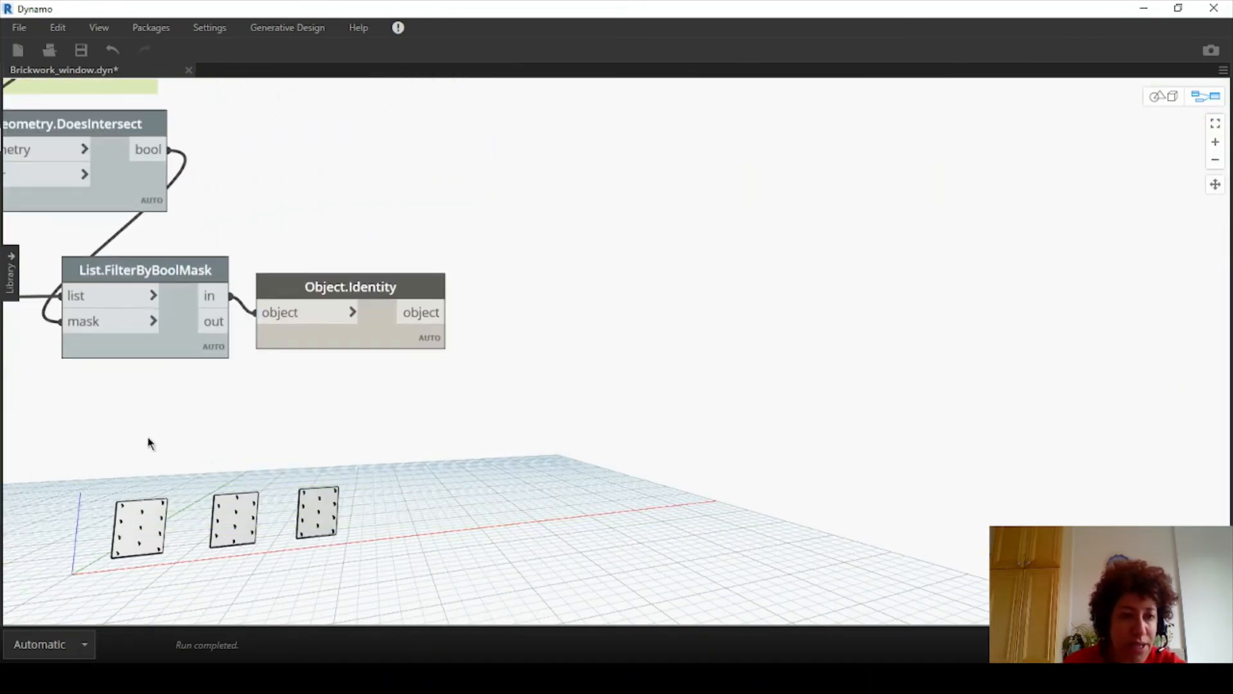
scroll(148, 443, up, 1)
drag(376, 251, 413, 228)
scroll(275, 283, up, 1)
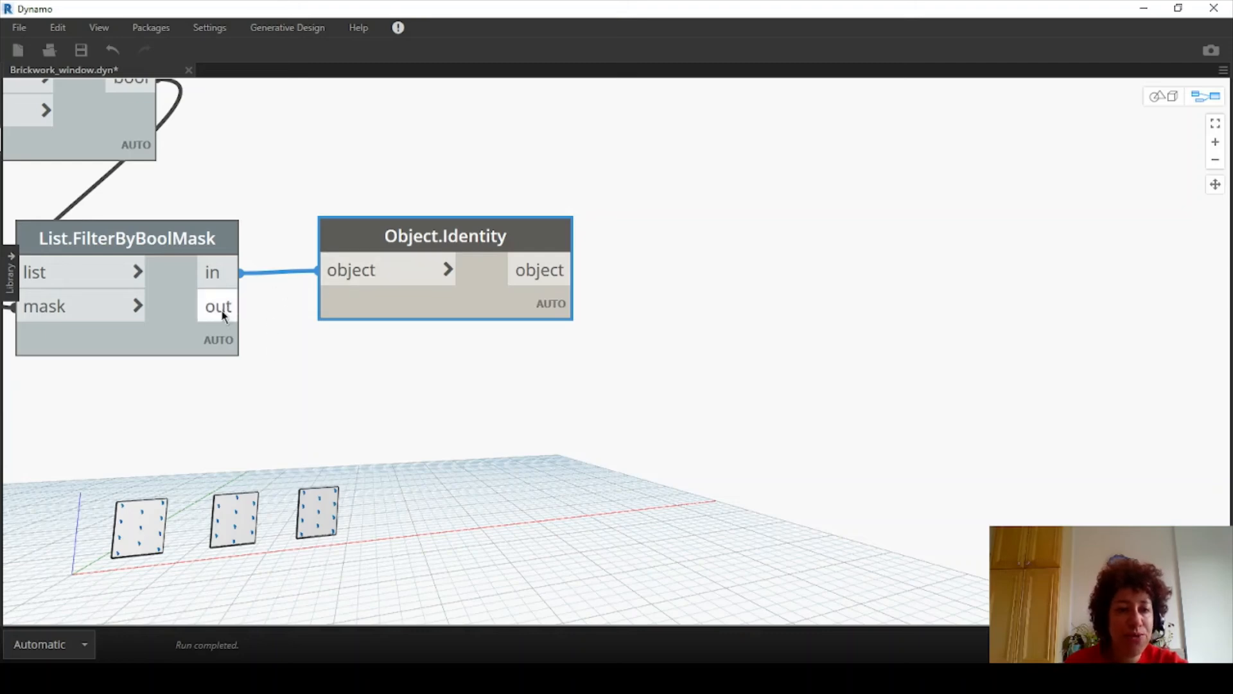
drag(223, 315, 326, 271)
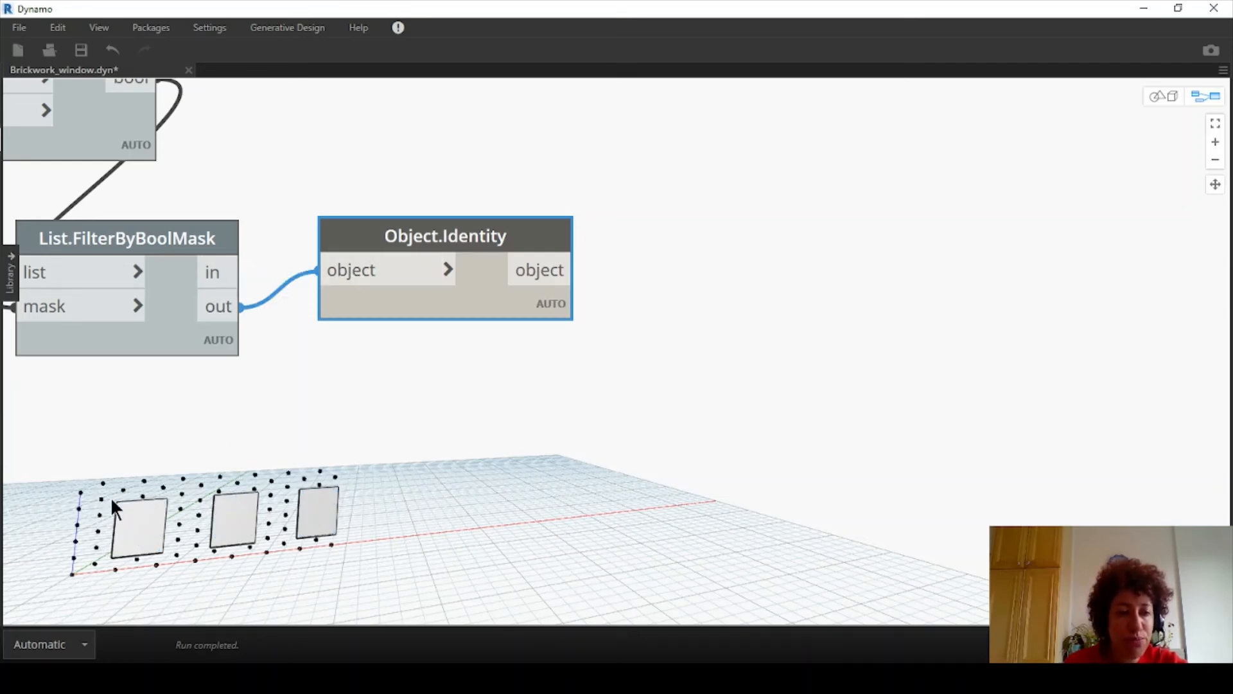
scroll(116, 511, up, 2)
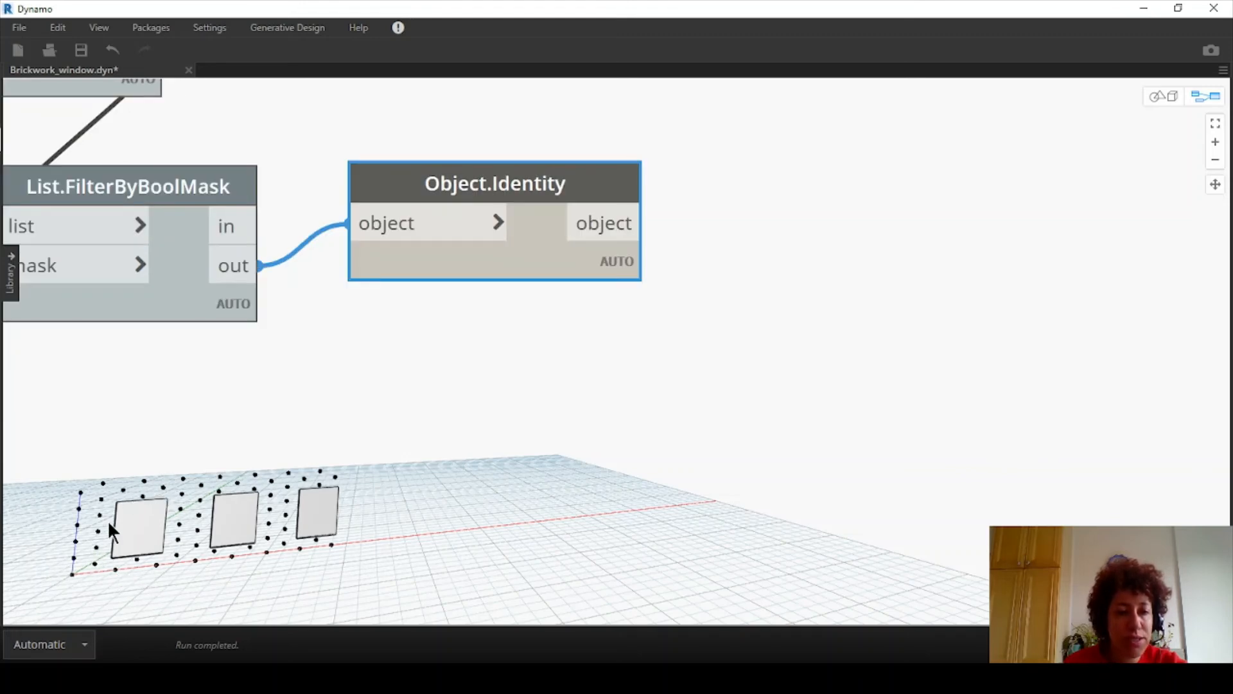
scroll(218, 345, down, 2)
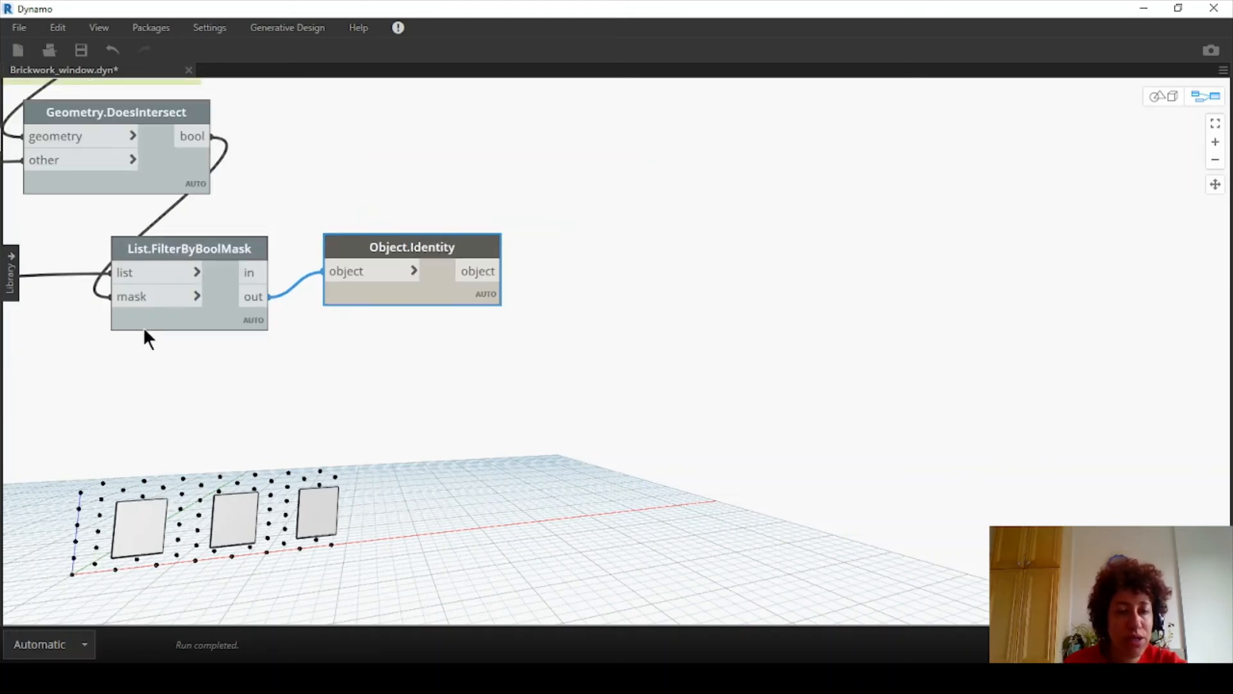
Connect Object.Identity's output to the origin input of Cuboid.ByLengths in the Brickwork group, replacing the List Create connection
middle_drag(143, 327, 928, 309)
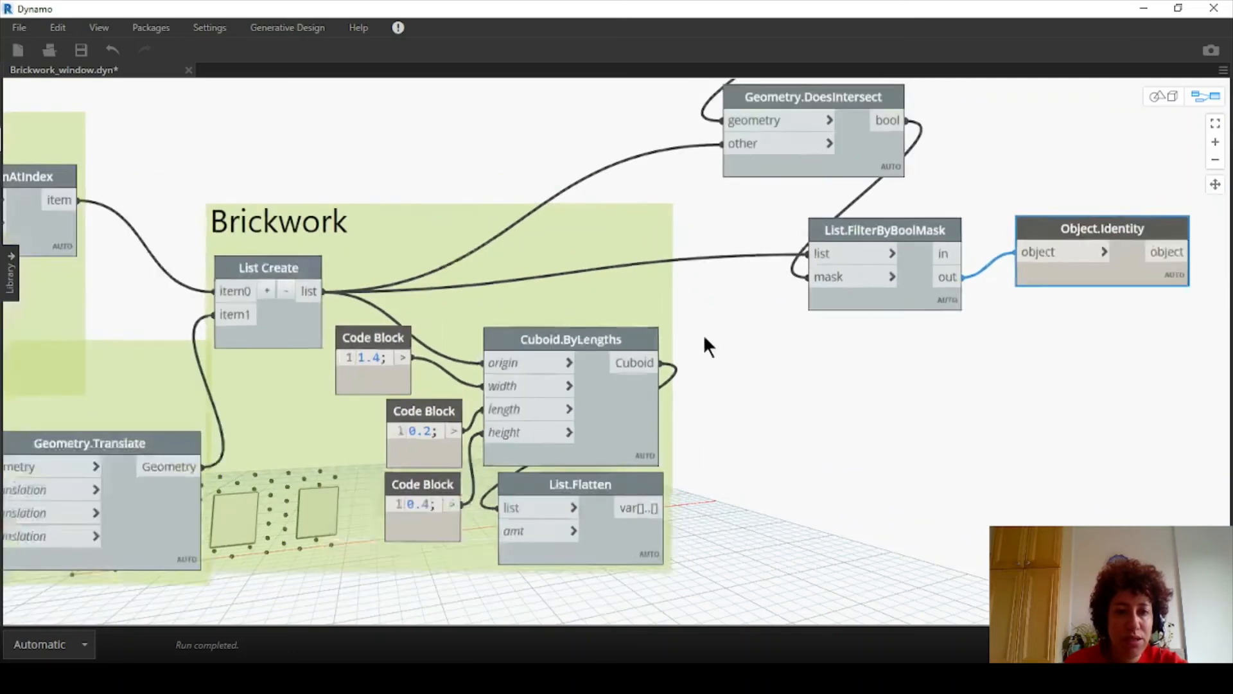
scroll(655, 315, down, 3)
middle_drag(627, 311, 940, 529)
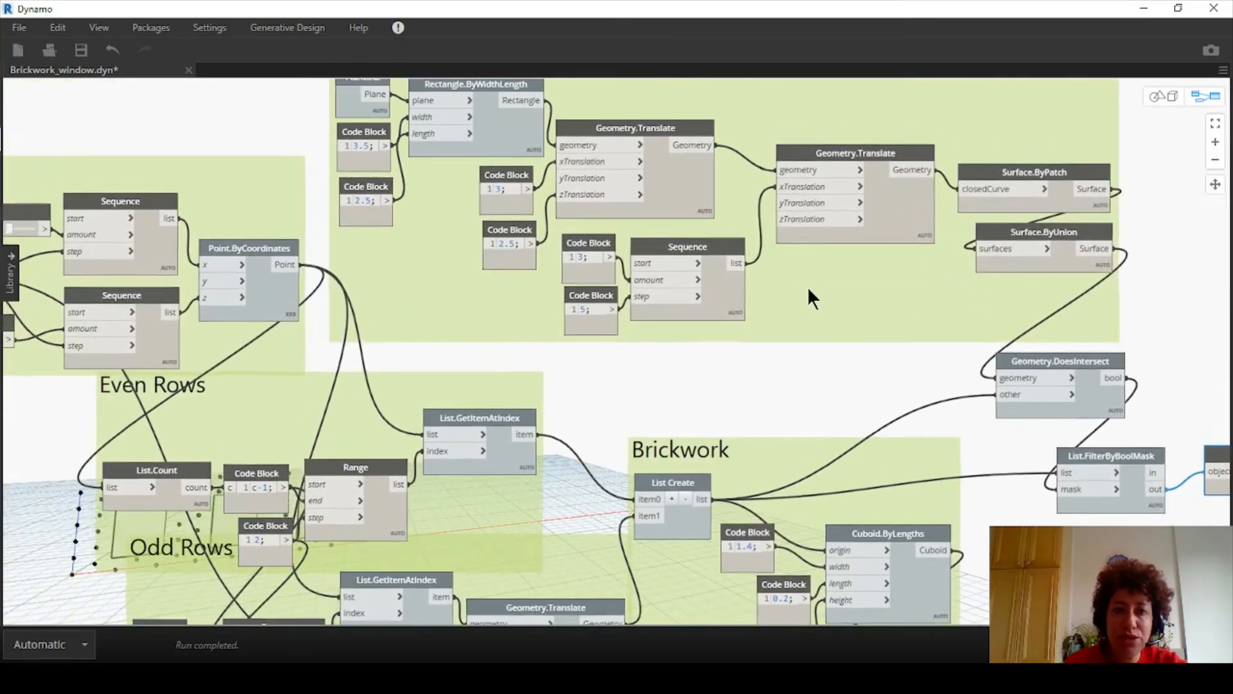
middle_drag(807, 287, 814, 337)
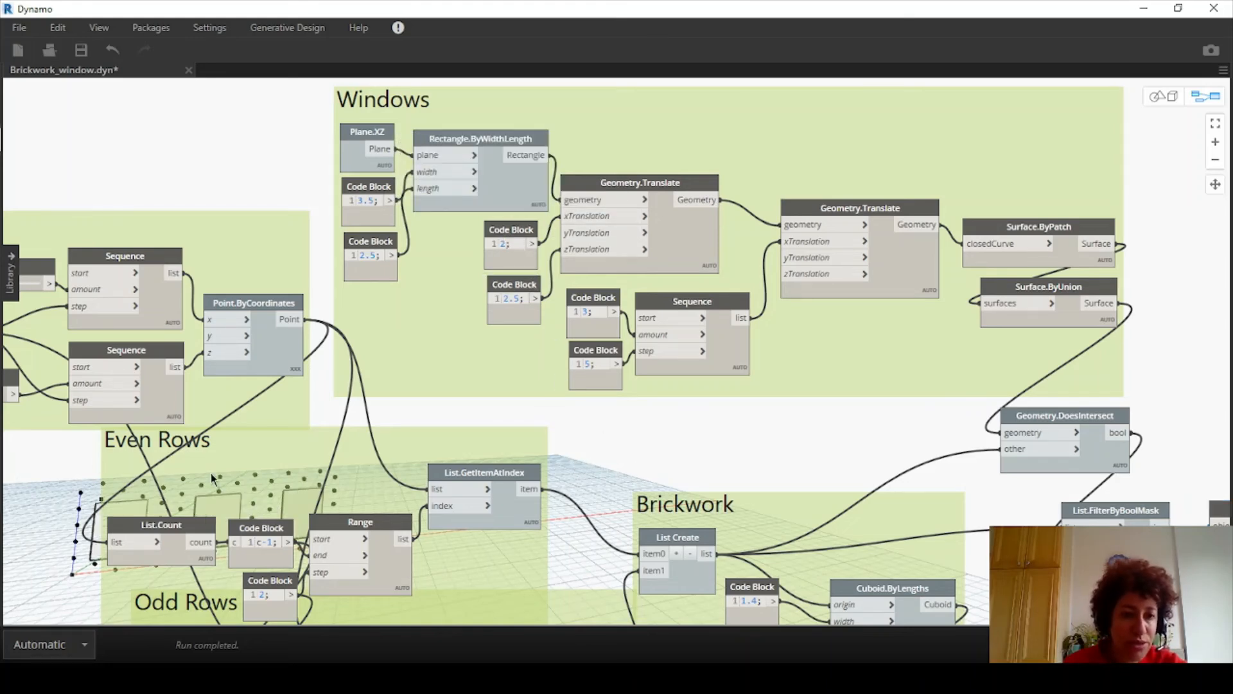
middle_drag(482, 487, 201, 272)
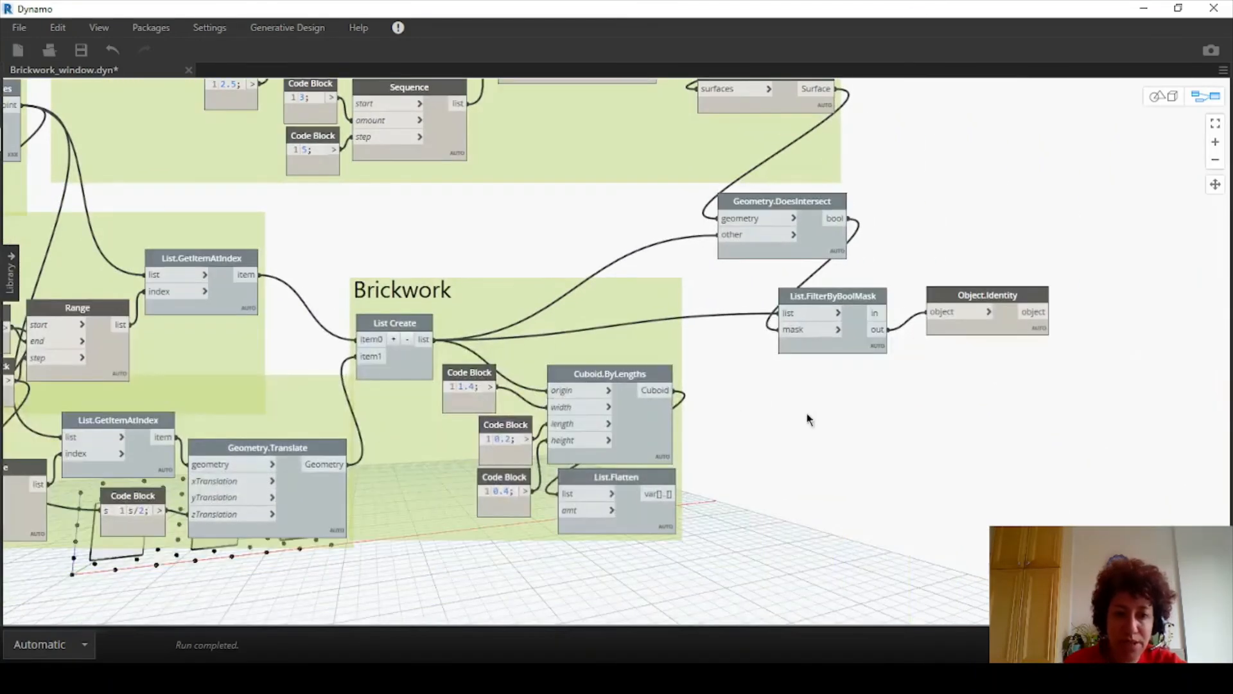
middle_drag(807, 418, 592, 313)
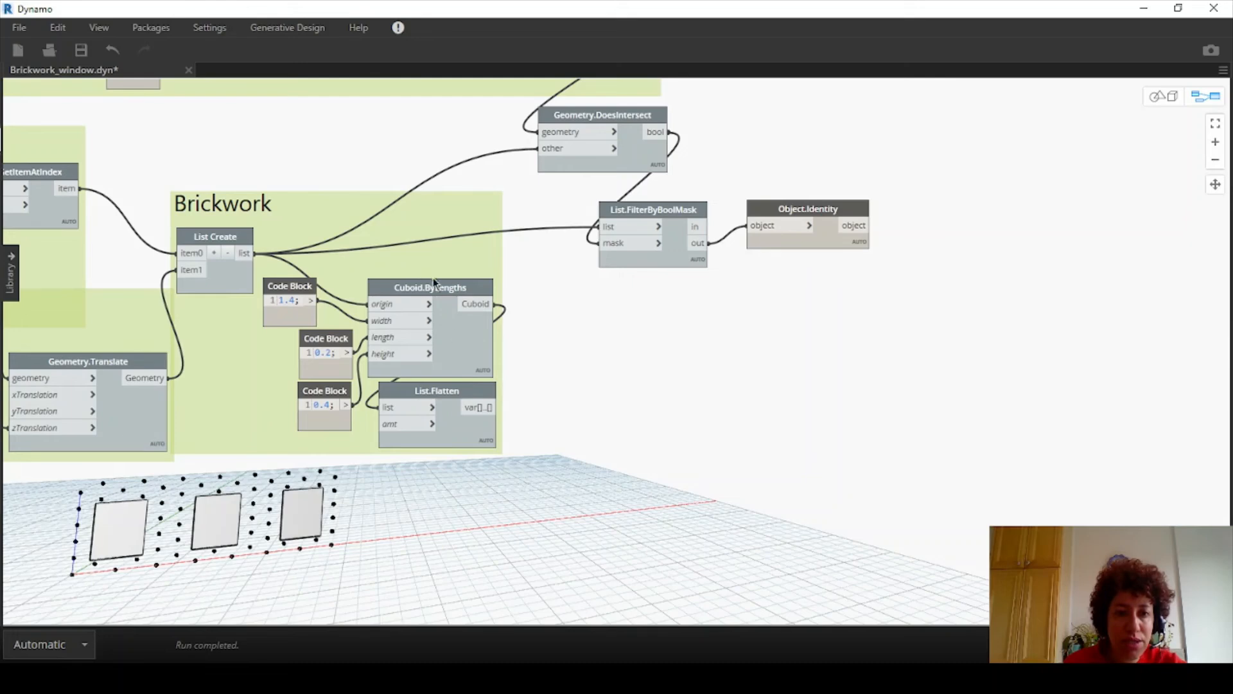
click(230, 233)
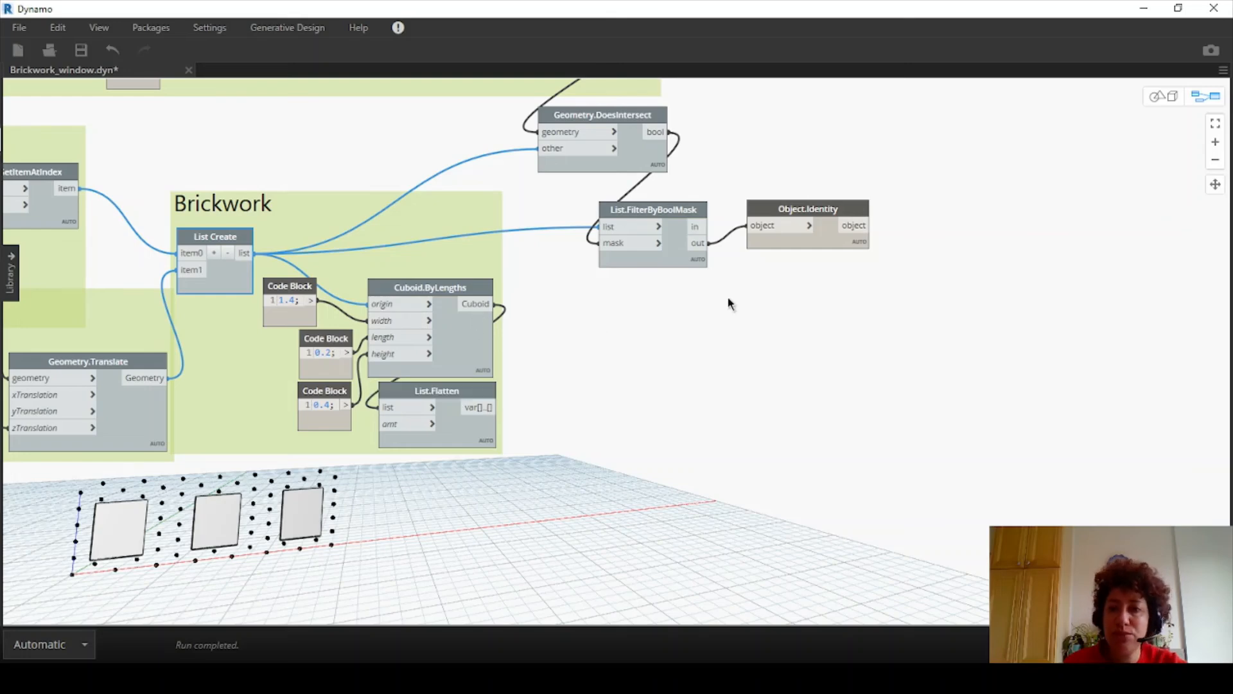
drag(804, 202, 793, 213)
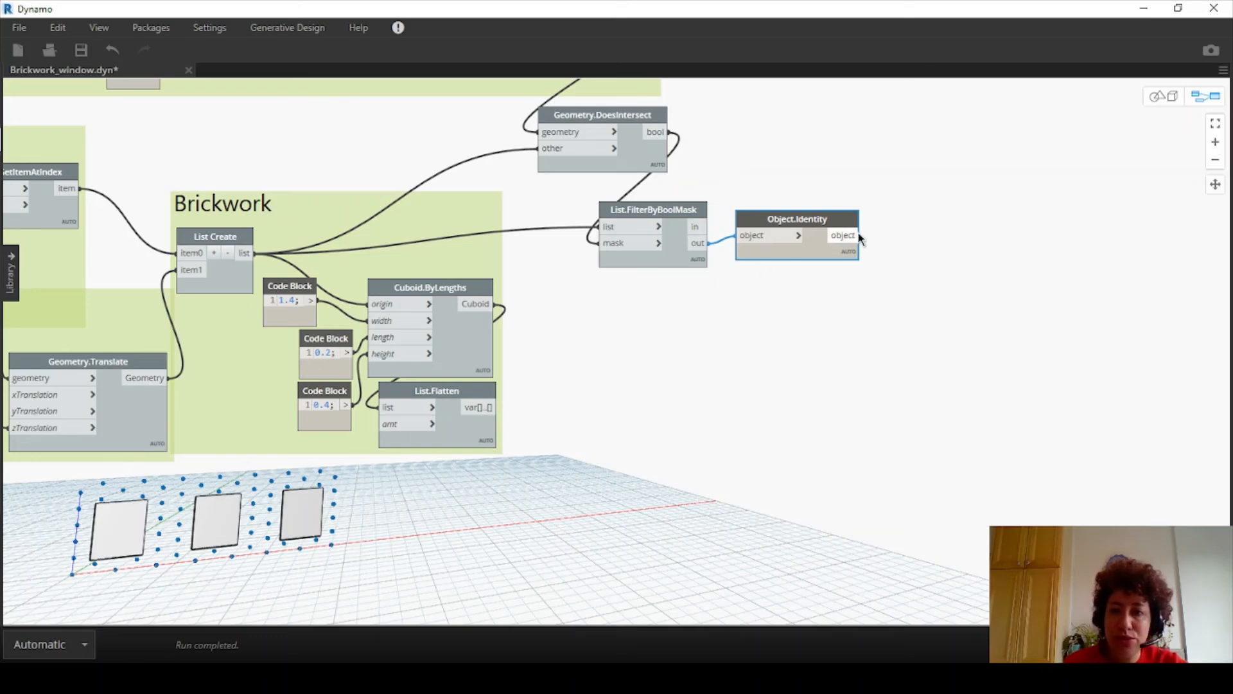
drag(856, 236, 371, 303)
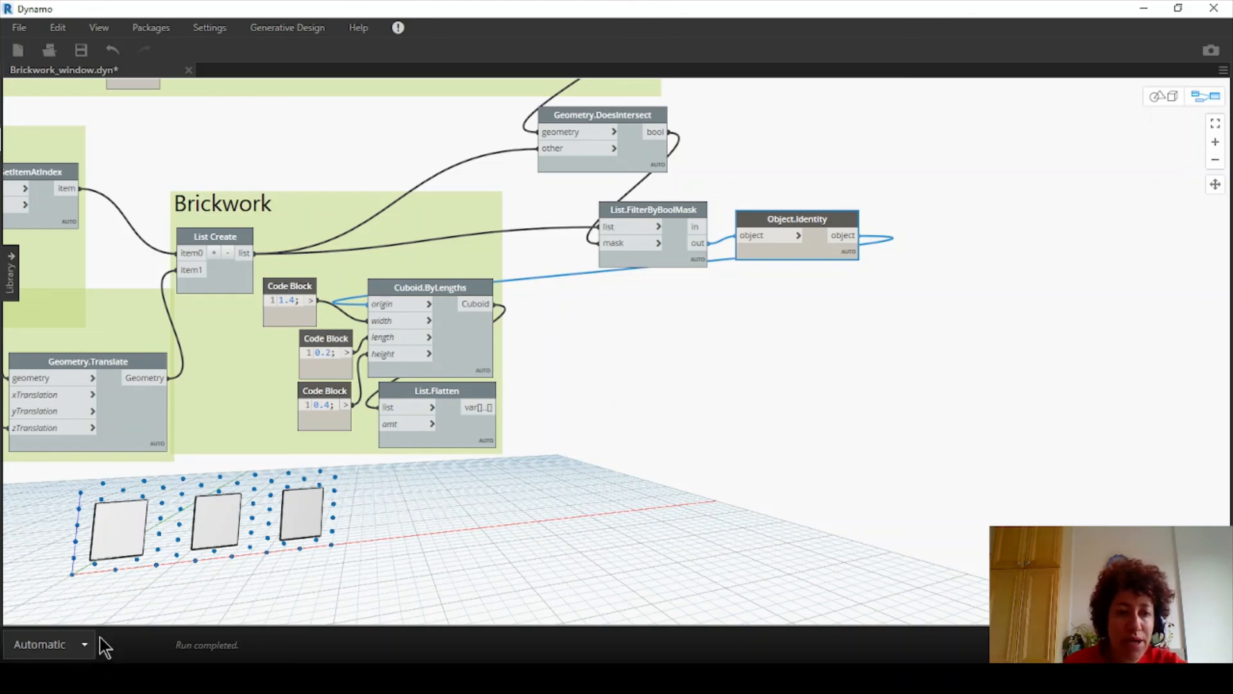
Turn on the List.Flatten node's geometry preview and inspect the brick wall in the 3D view
right_click(430, 385)
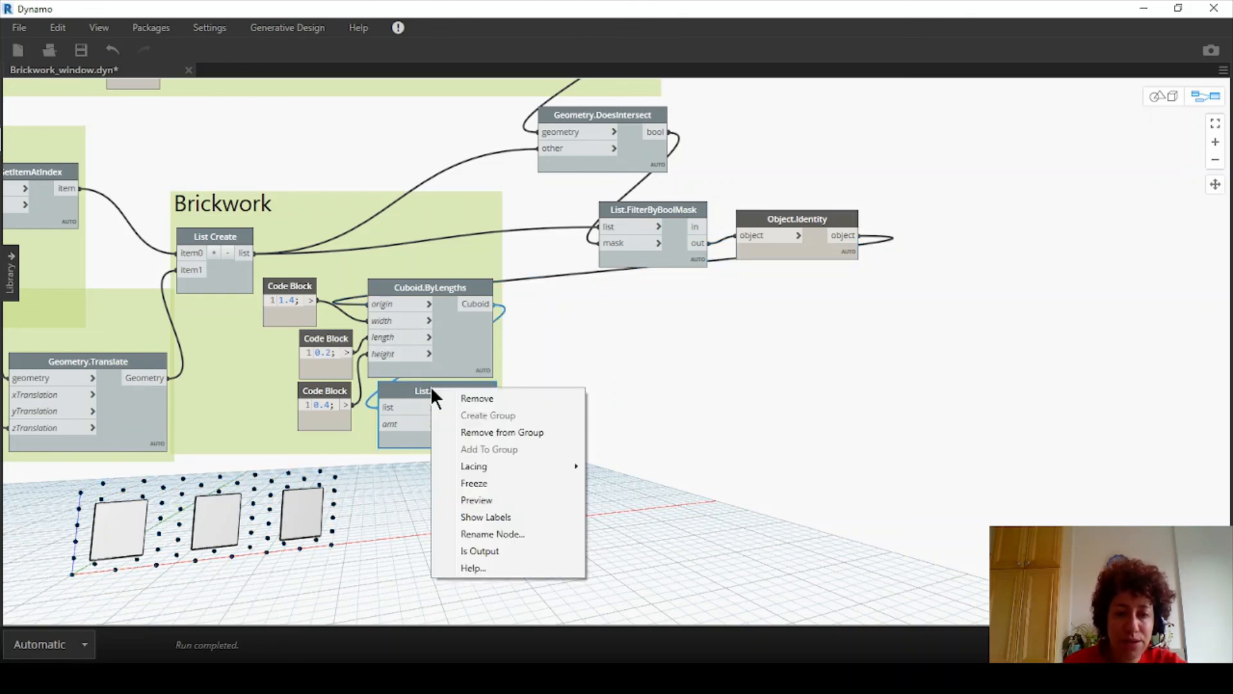
click(681, 459)
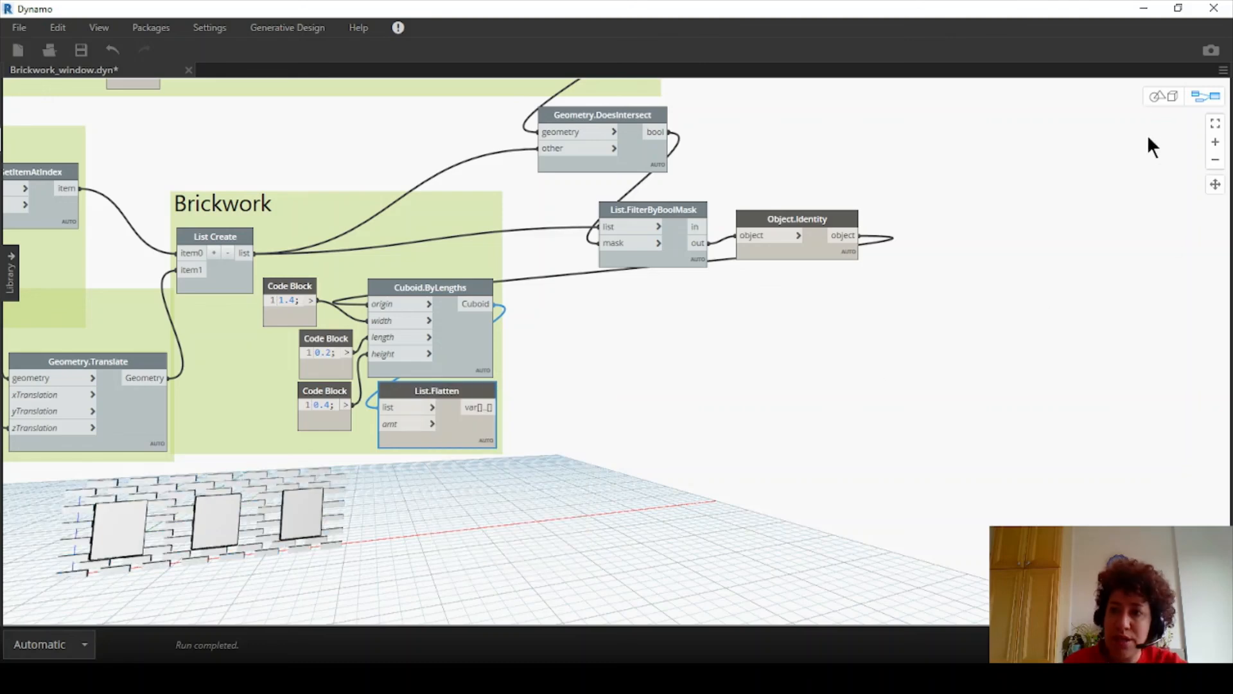
click(1164, 97)
scroll(360, 527, up, 3)
middle_drag(418, 518, 416, 516)
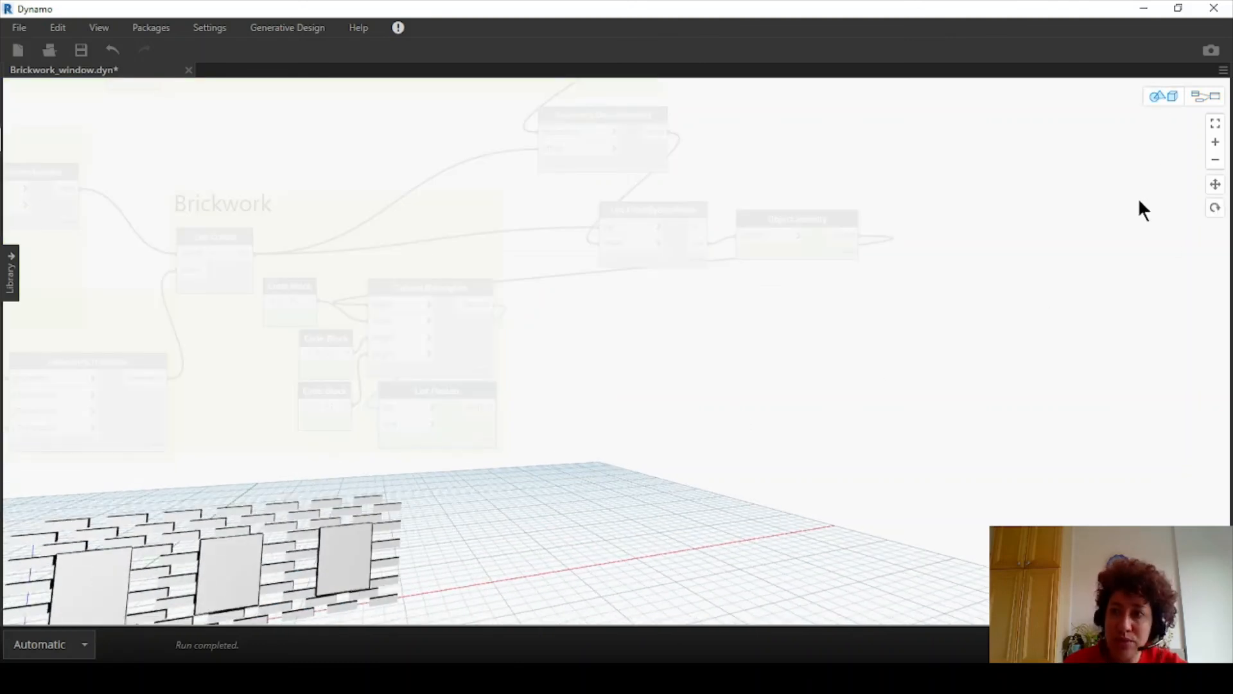
click(1204, 98)
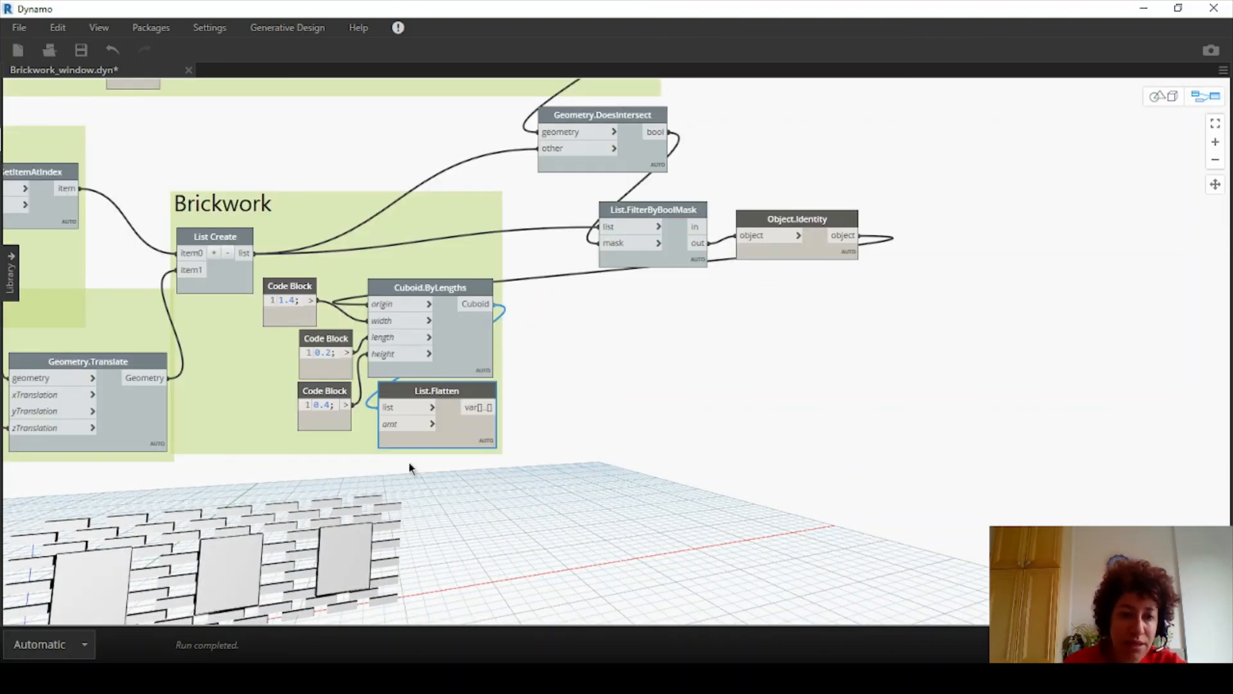
Select List.Flatten to highlight its bricks, and turn off the geometry preview of Surface.ByUnion and Surface.ByPatch
click(486, 516)
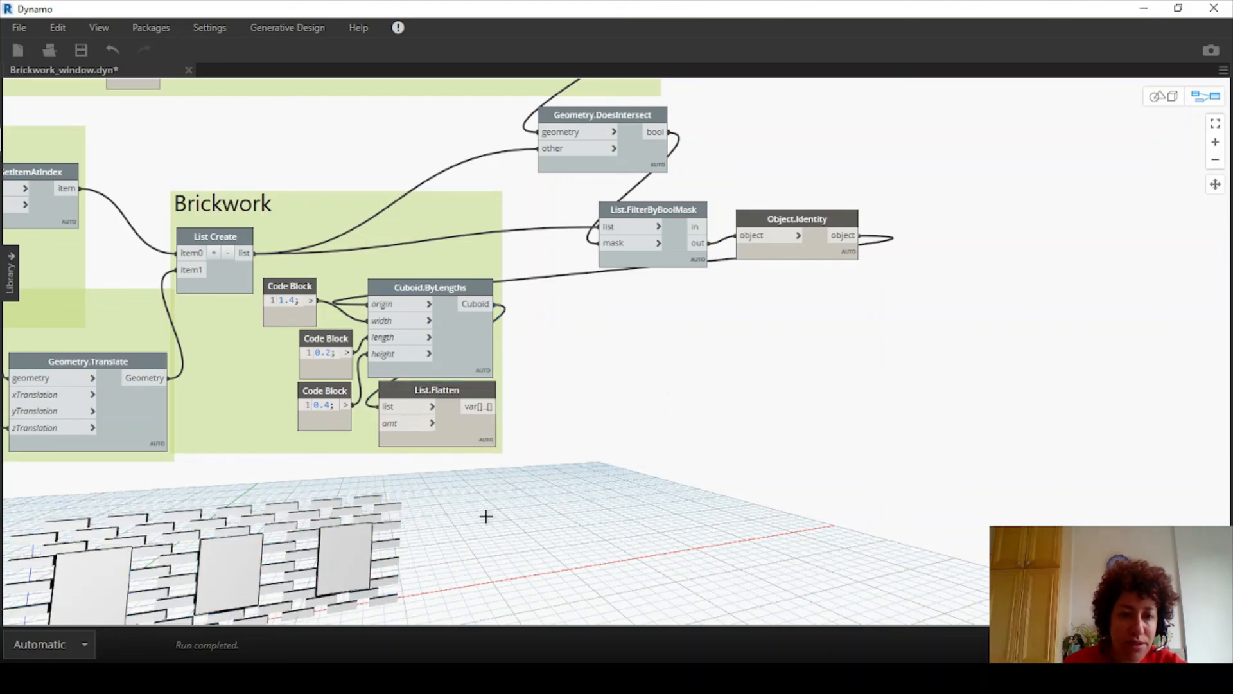
click(431, 394)
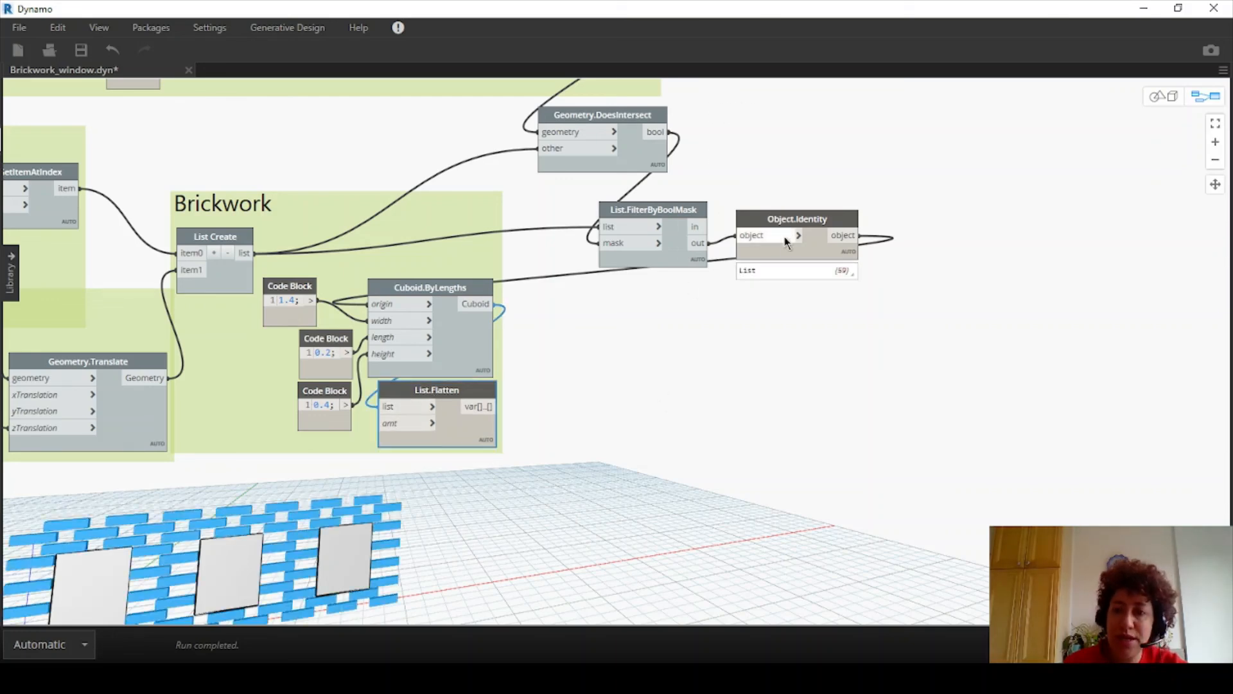
scroll(784, 237, down, 3)
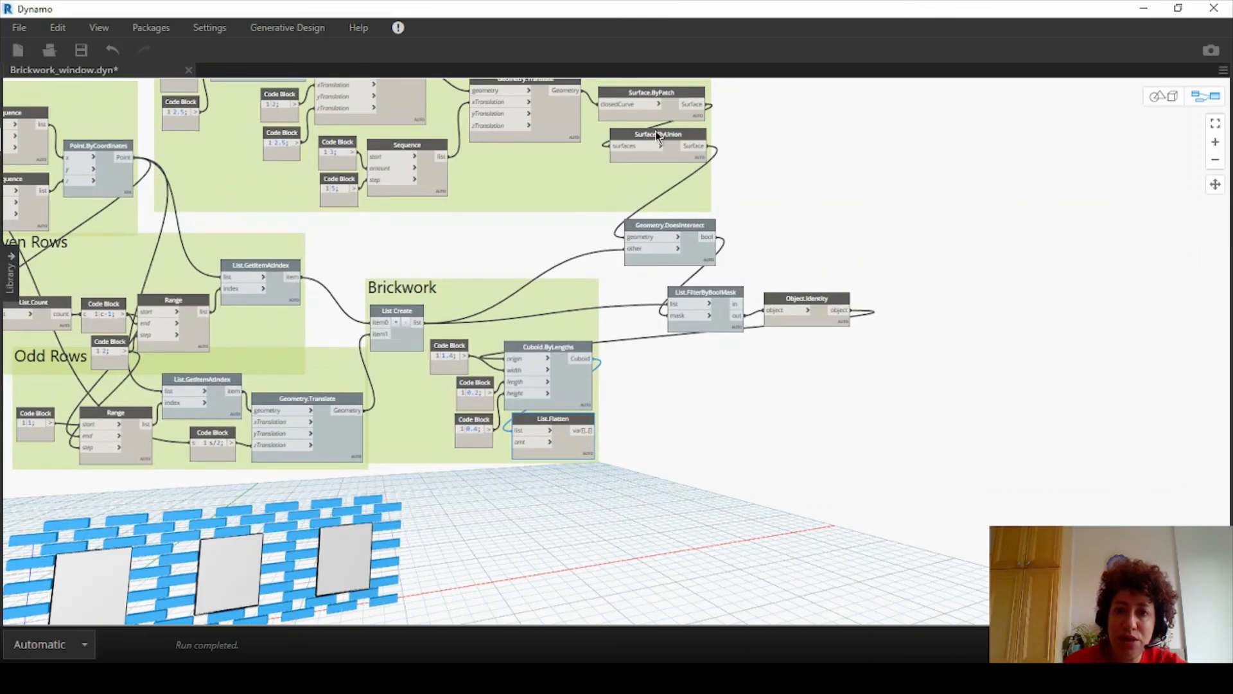
right_click(658, 134)
click(687, 241)
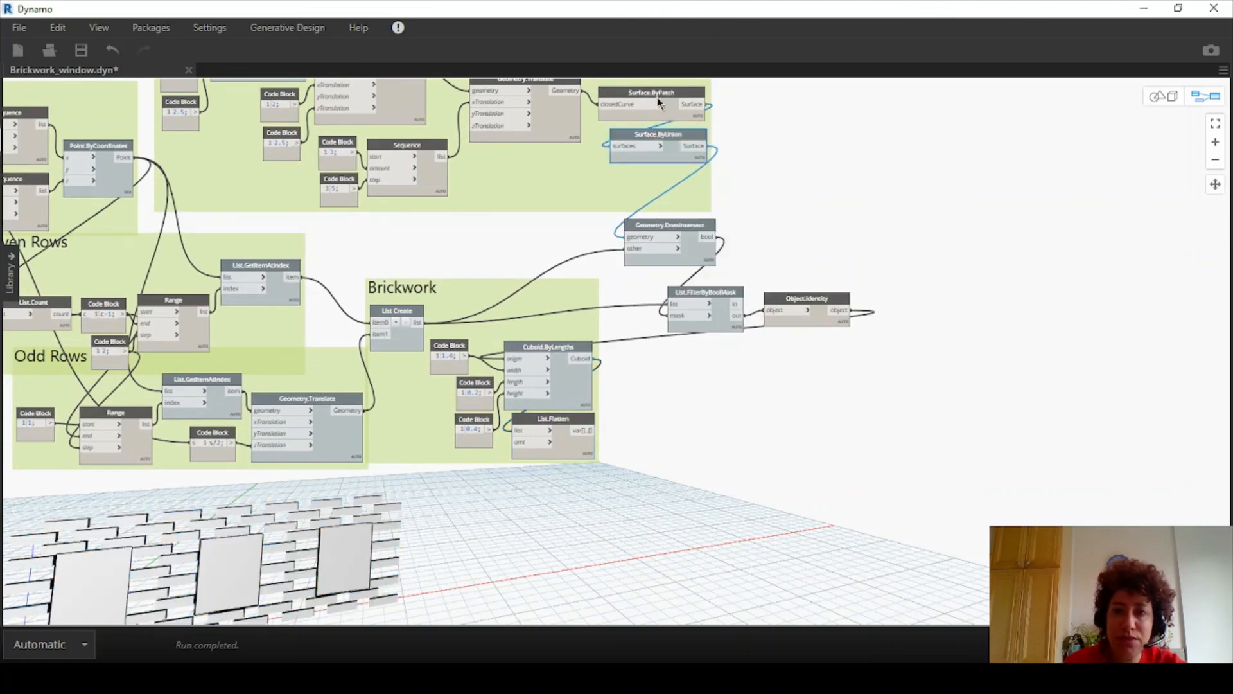
right_click(656, 97)
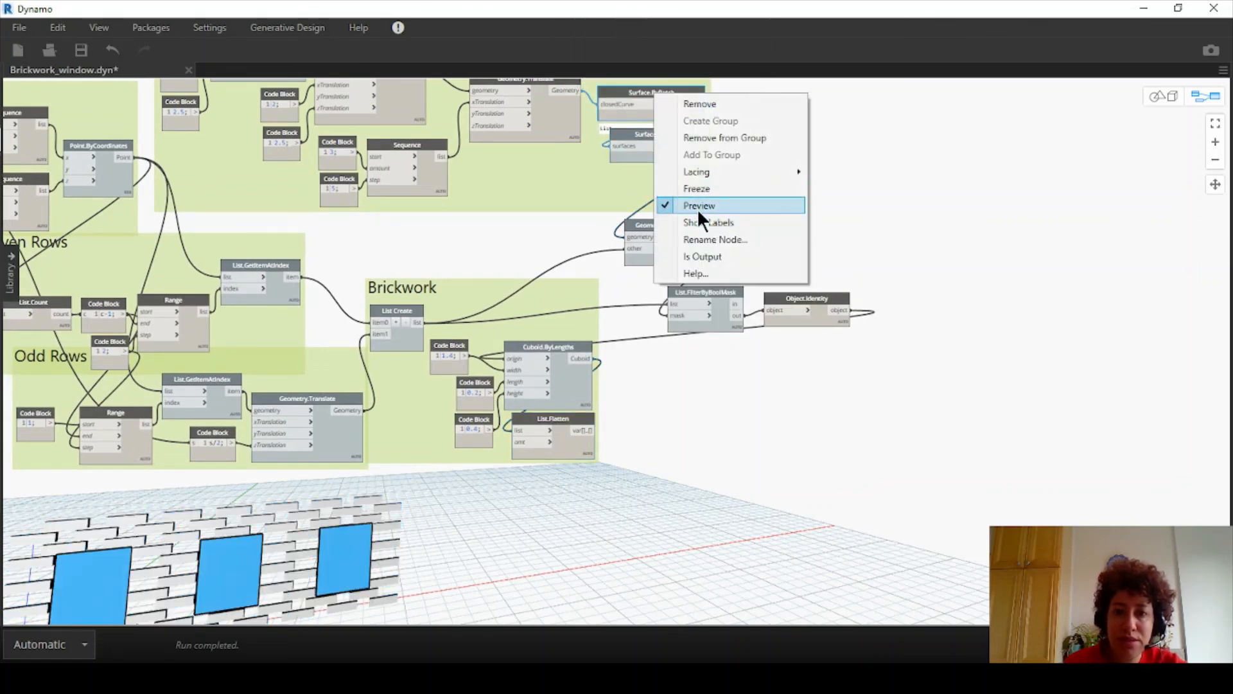
click(696, 206)
Inspect the brick wall and its three window openings in the 3D view, and return to the node graph
key(ctrl+b)
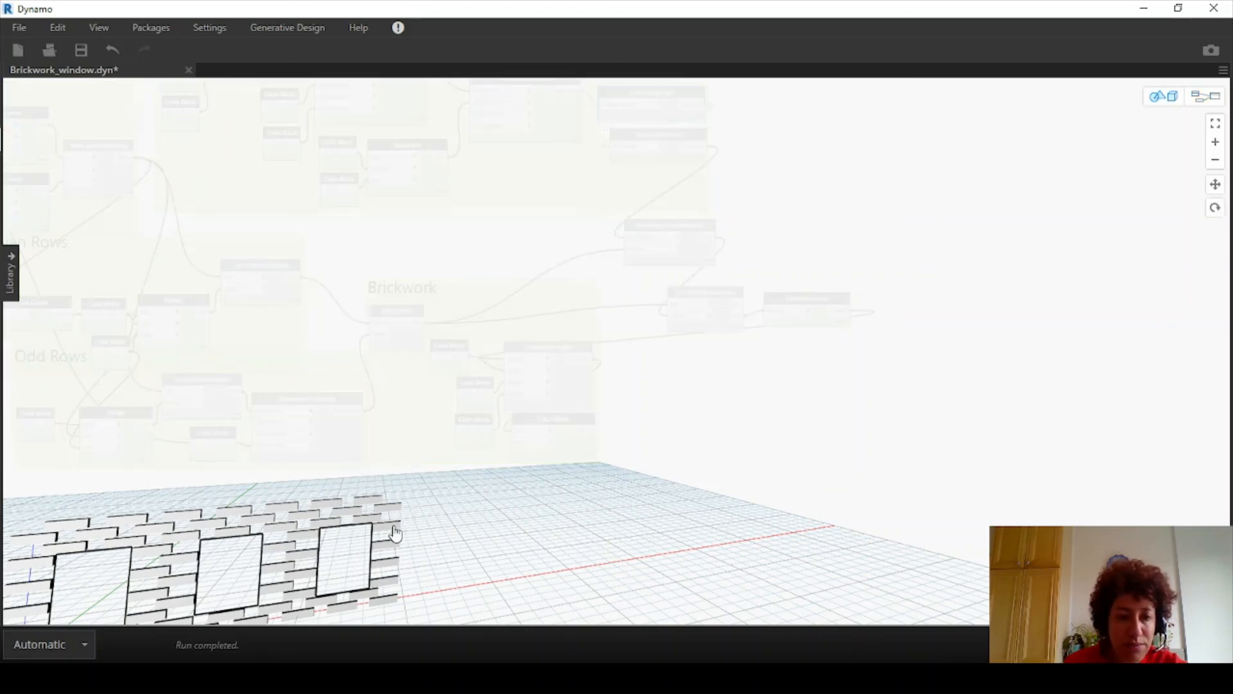
middle_drag(390, 523, 459, 471)
right_drag(458, 470, 464, 466)
scroll(464, 465, down, 3)
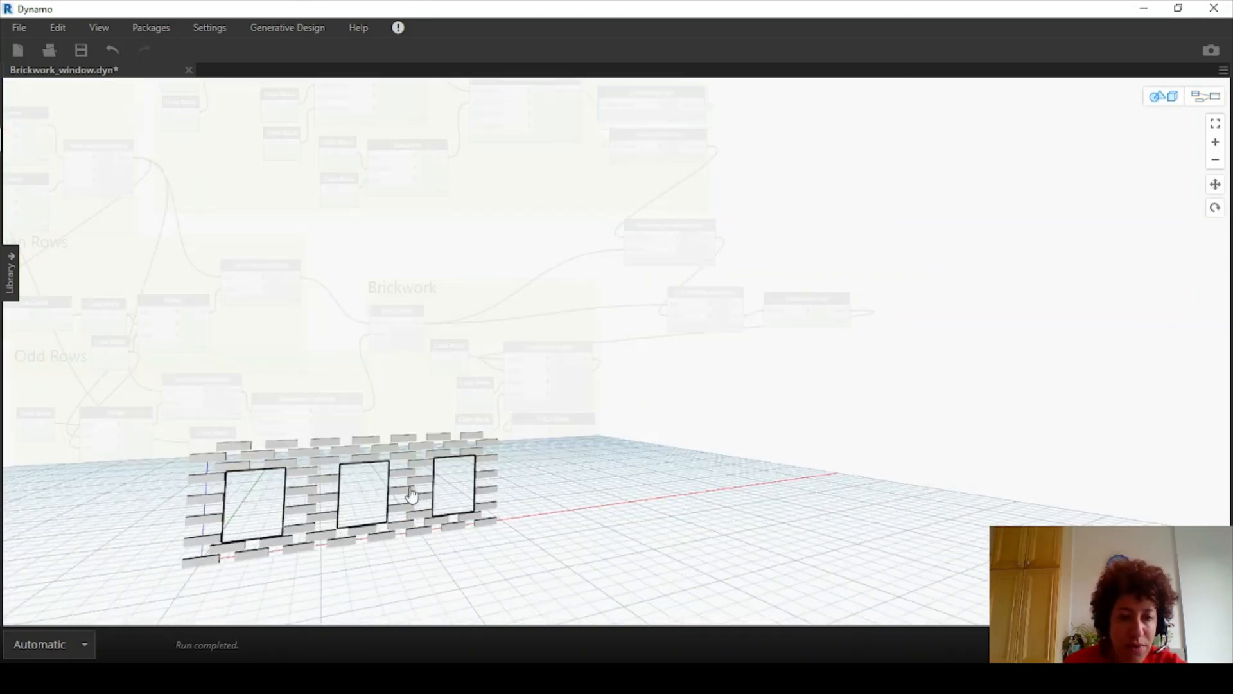
middle_drag(411, 489, 357, 531)
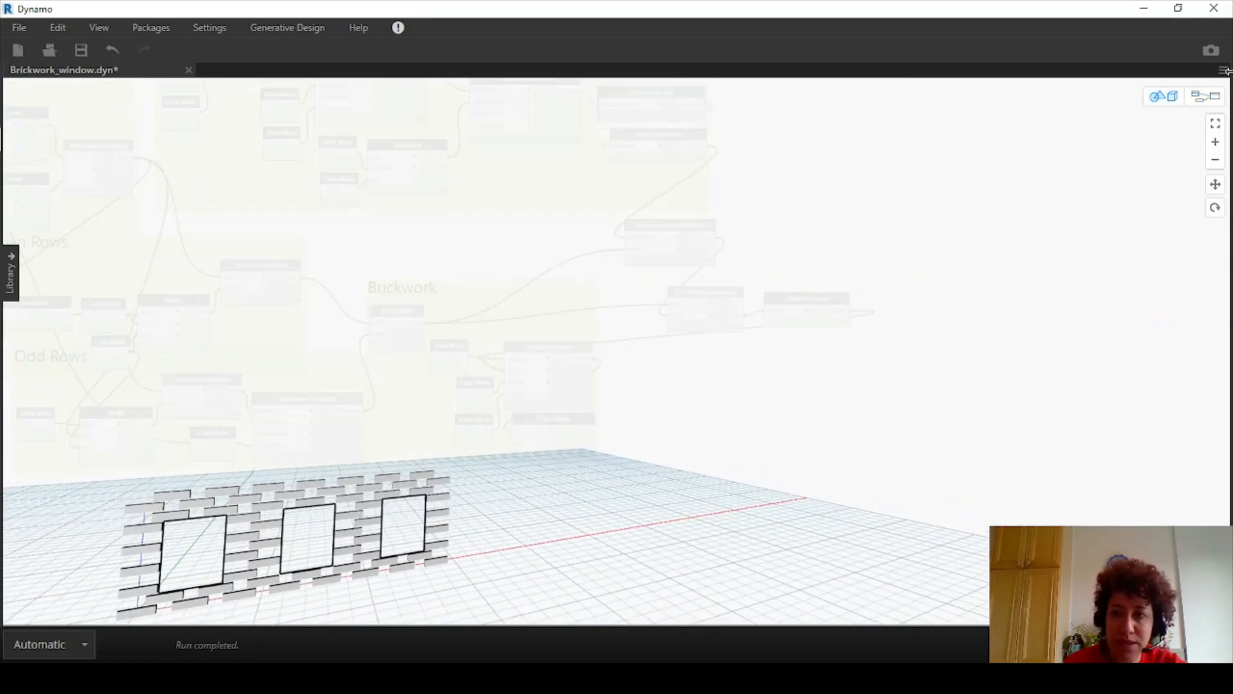
click(1212, 97)
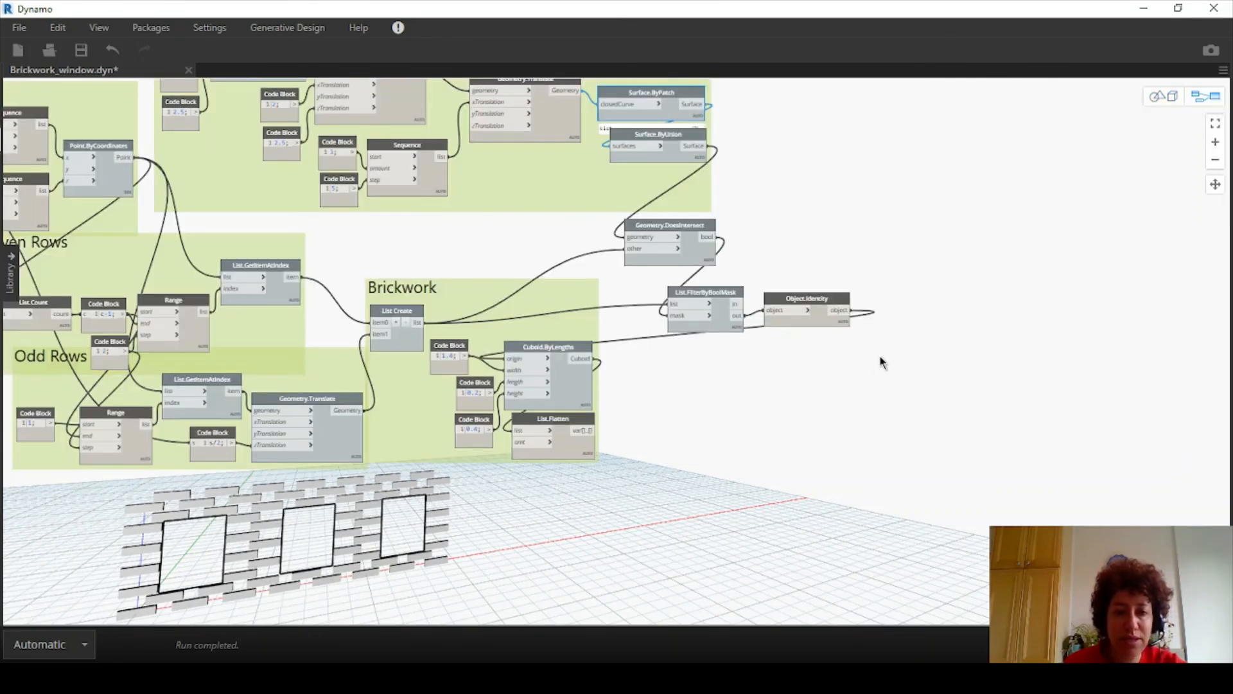